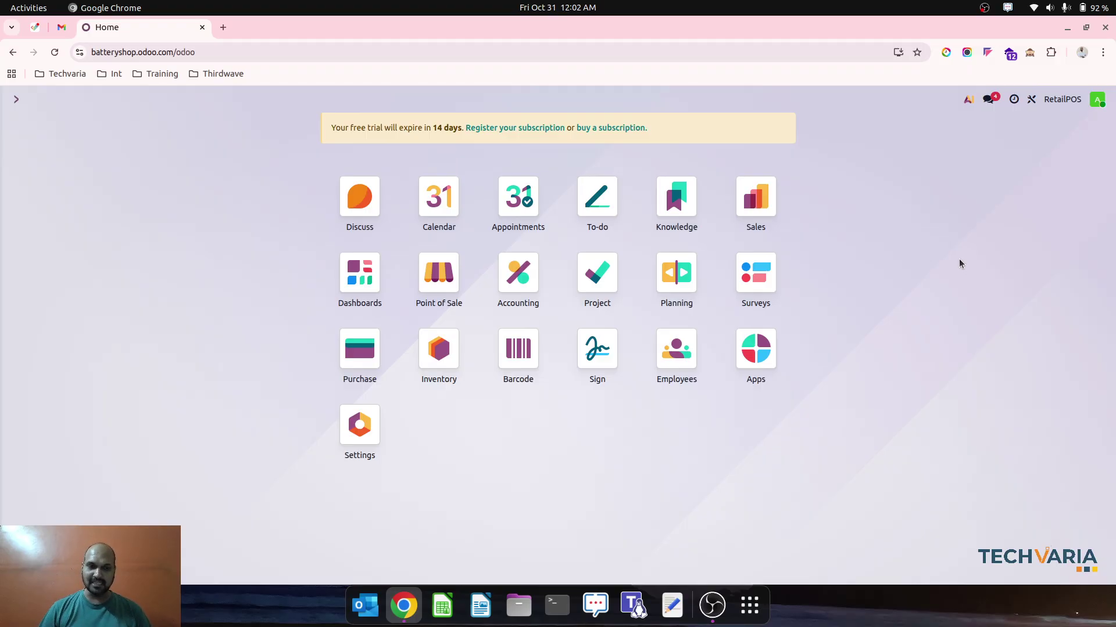
Step: Set inventory valuation to Perpetual (at invoicing) with the Average Cost (AVCO) cost method
click(514, 270)
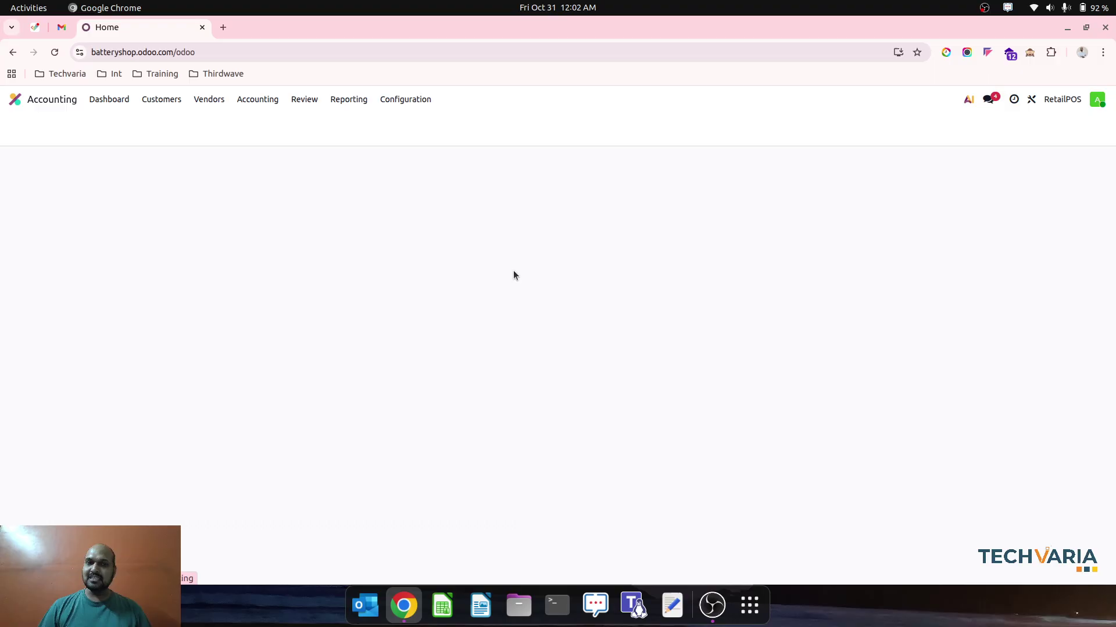
click(396, 100)
click(400, 121)
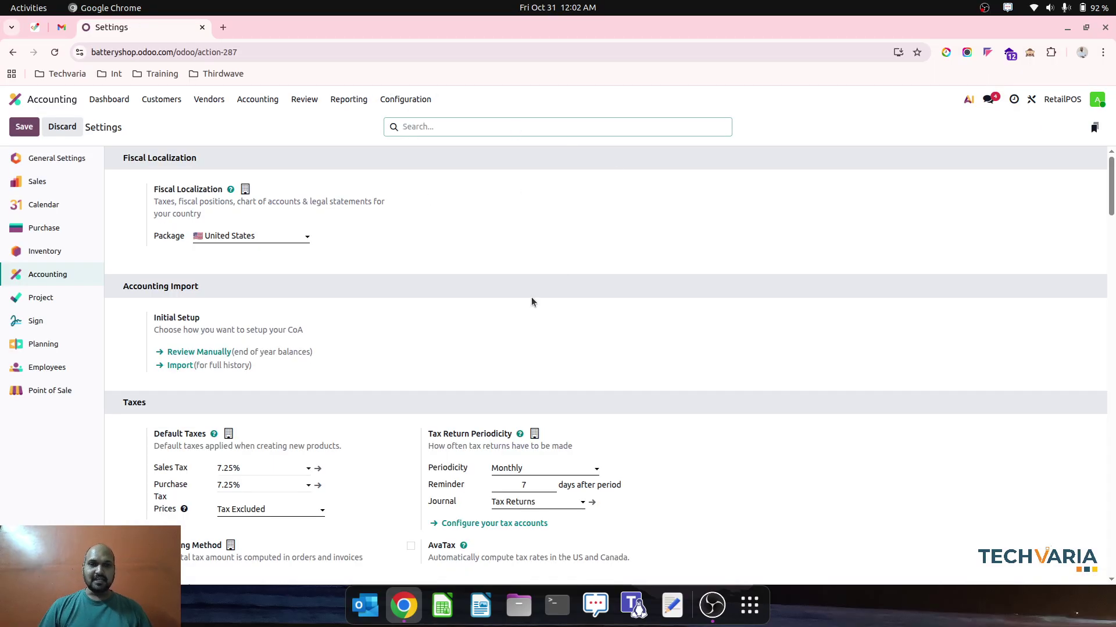
scroll(531, 299, down, 20)
scroll(531, 301, down, 9)
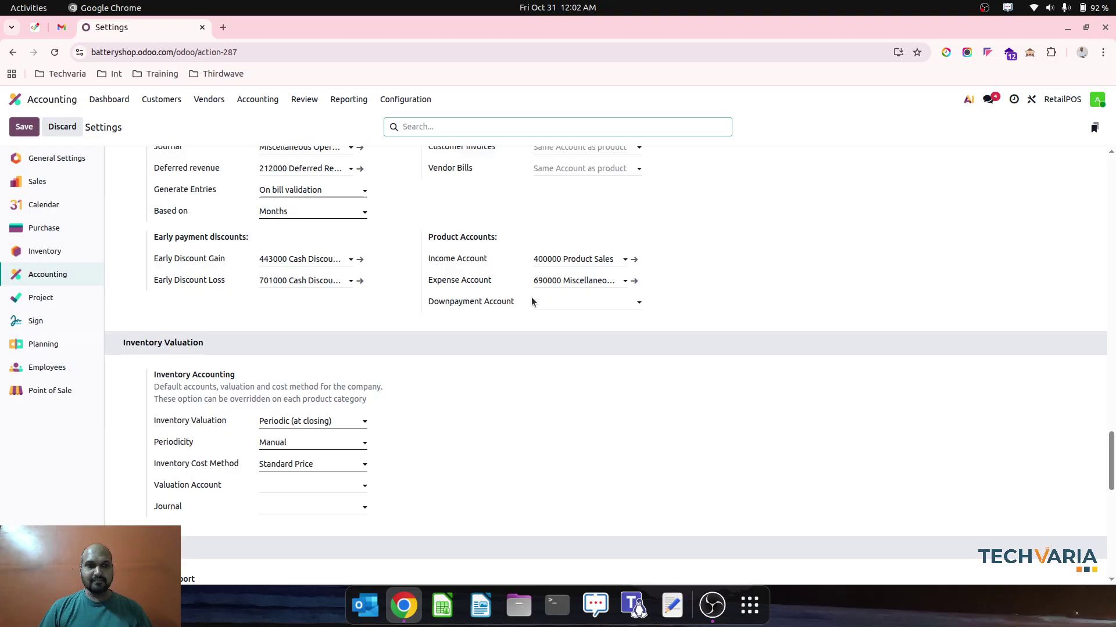
click(314, 420)
click(316, 458)
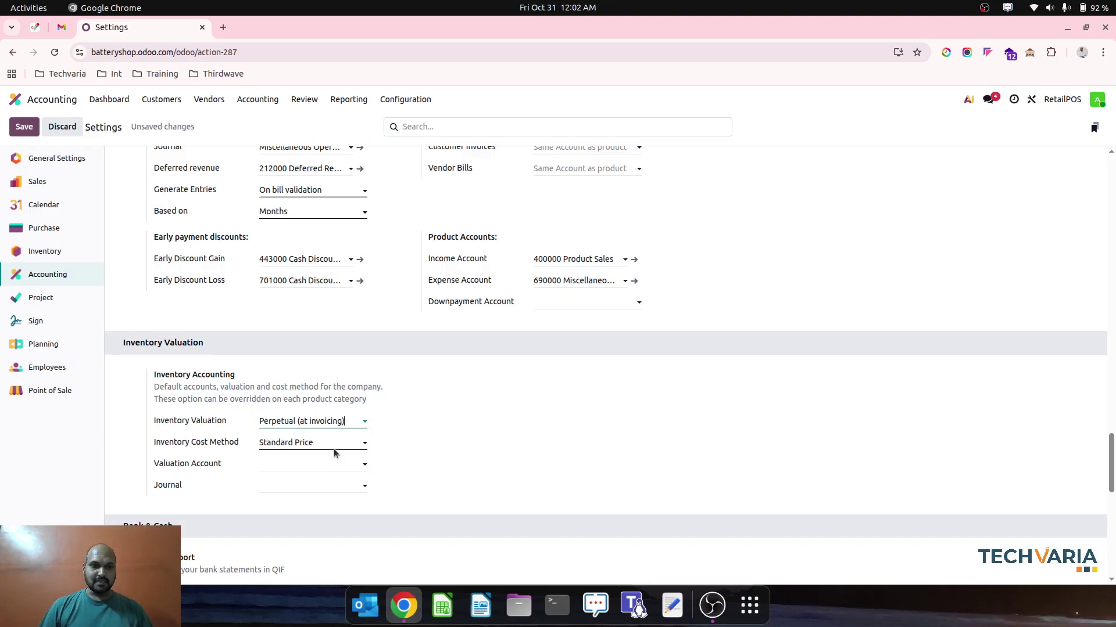
click(319, 443)
click(309, 495)
Step: Choose 110100 Inventory Valuation as the valuation account and Inventory Valuation as the journal
click(309, 469)
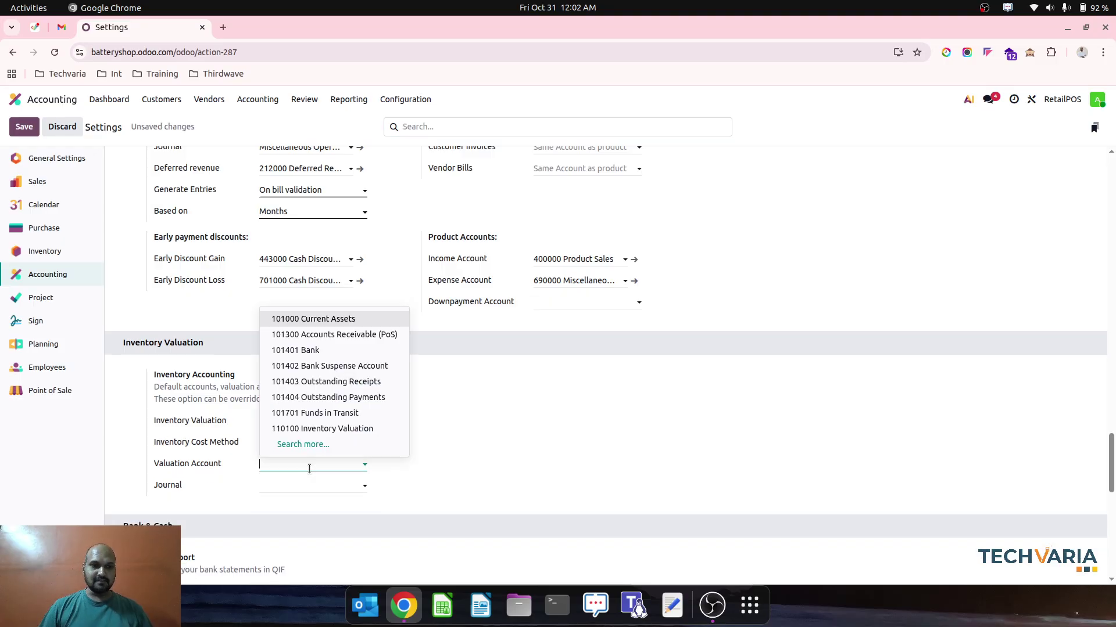
text(inve)
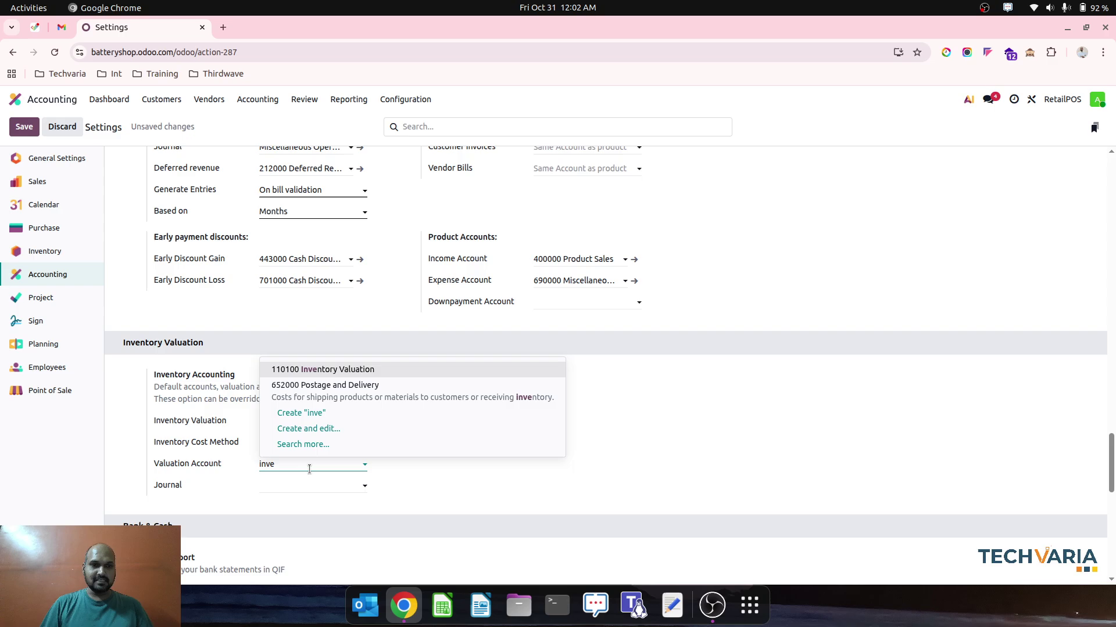
key(Return)
click(321, 487)
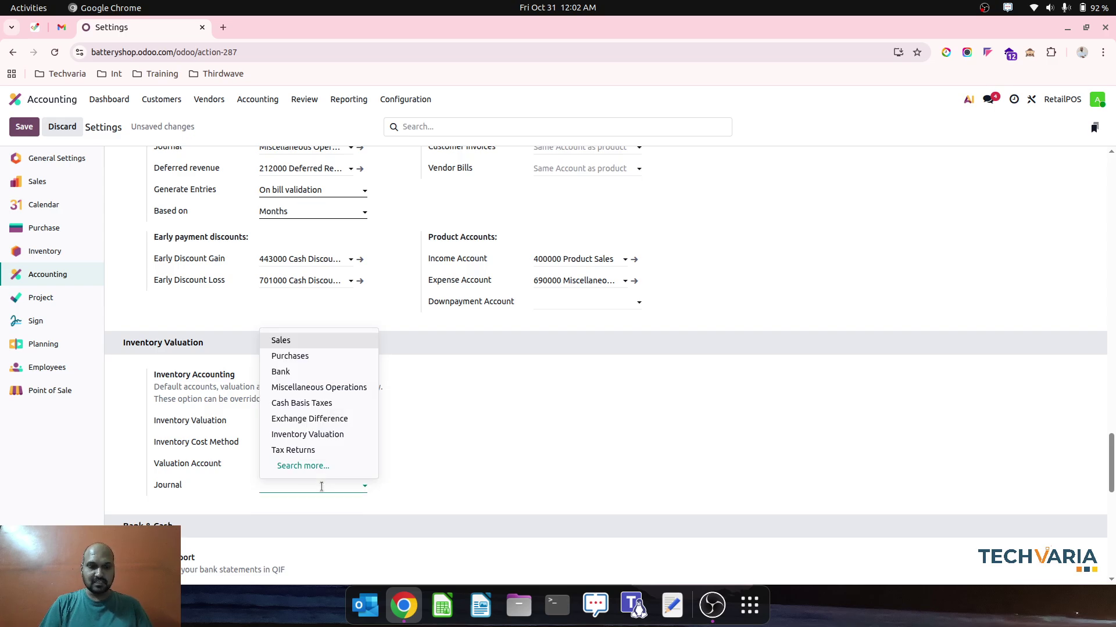
text(in)
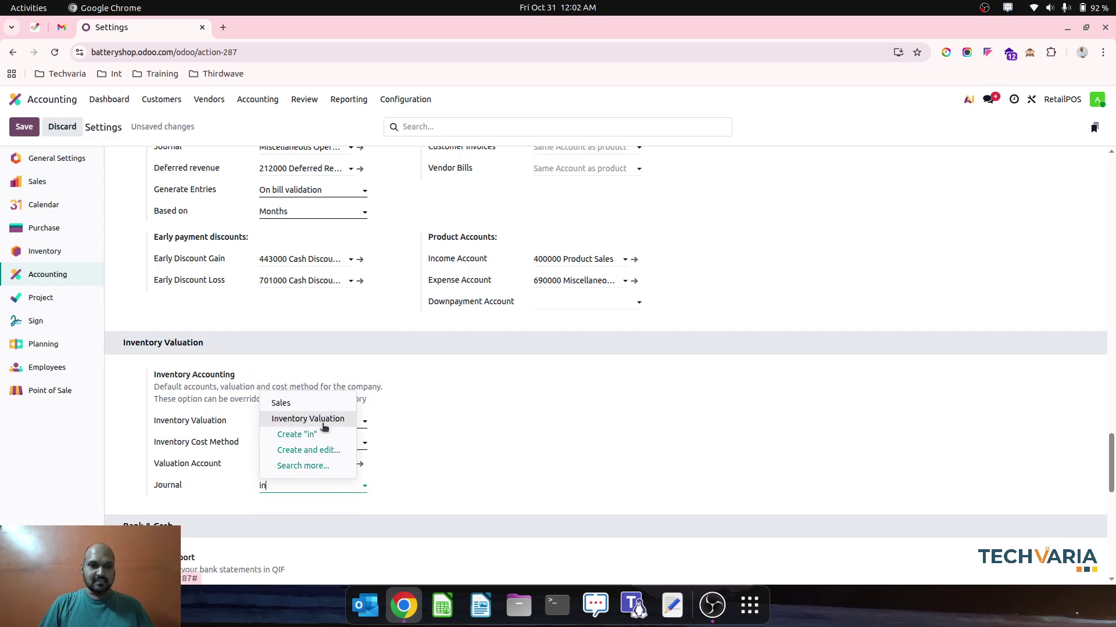
click(322, 423)
Step: Set the expense account to 500000 Cost of Goods Sold and save the settings
click(535, 281)
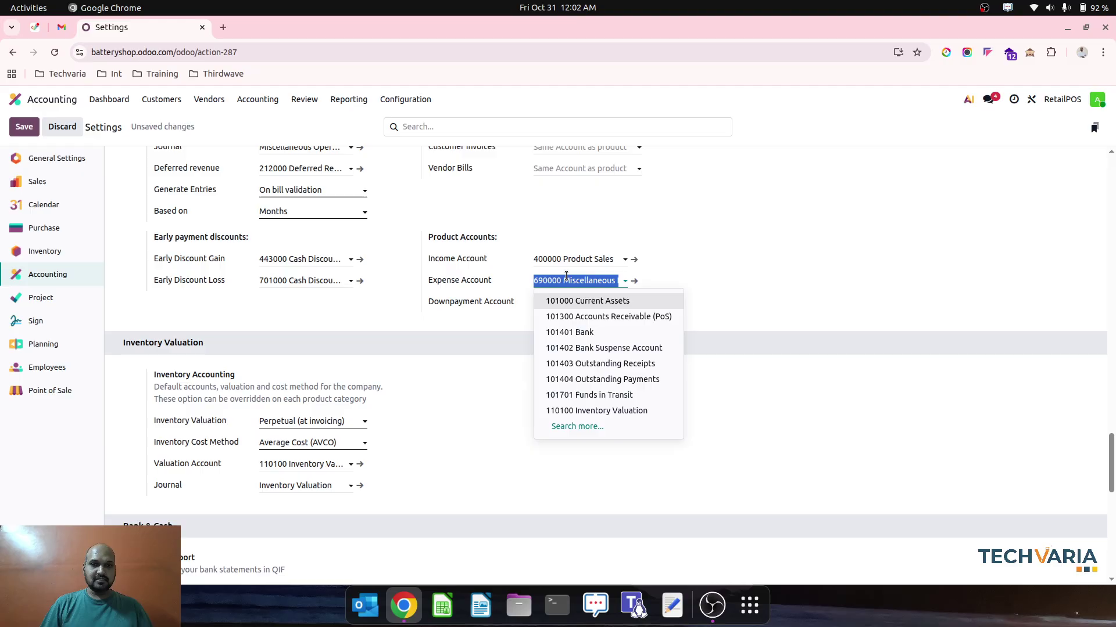
text(cos)
key(Return)
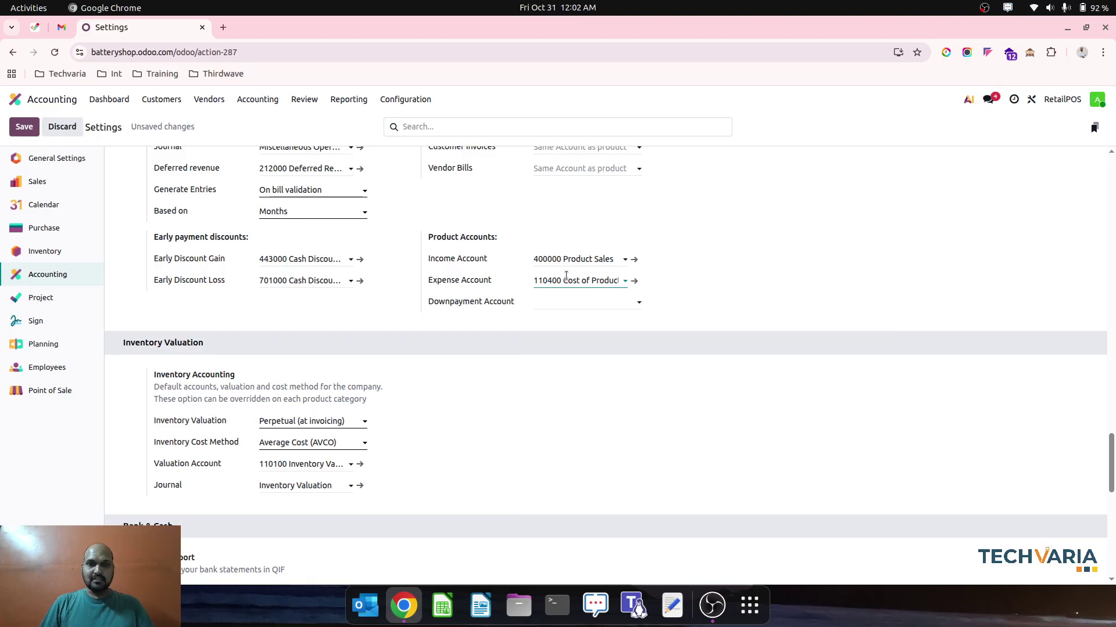
click(566, 276)
key(BackSpace)
key(BackSpace)
key(BackSpace)
key(BackSpace)
key(BackSpace)
key(BackSpace)
key(BackSpace)
key(BackSpace)
key(BackSpace)
key(BackSpace)
key(BackSpace)
key(BackSpace)
key(BackSpace)
key(BackSpace)
key(BackSpace)
key(BackSpace)
key(BackSpace)
key(BackSpace)
key(BackSpace)
key(BackSpace)
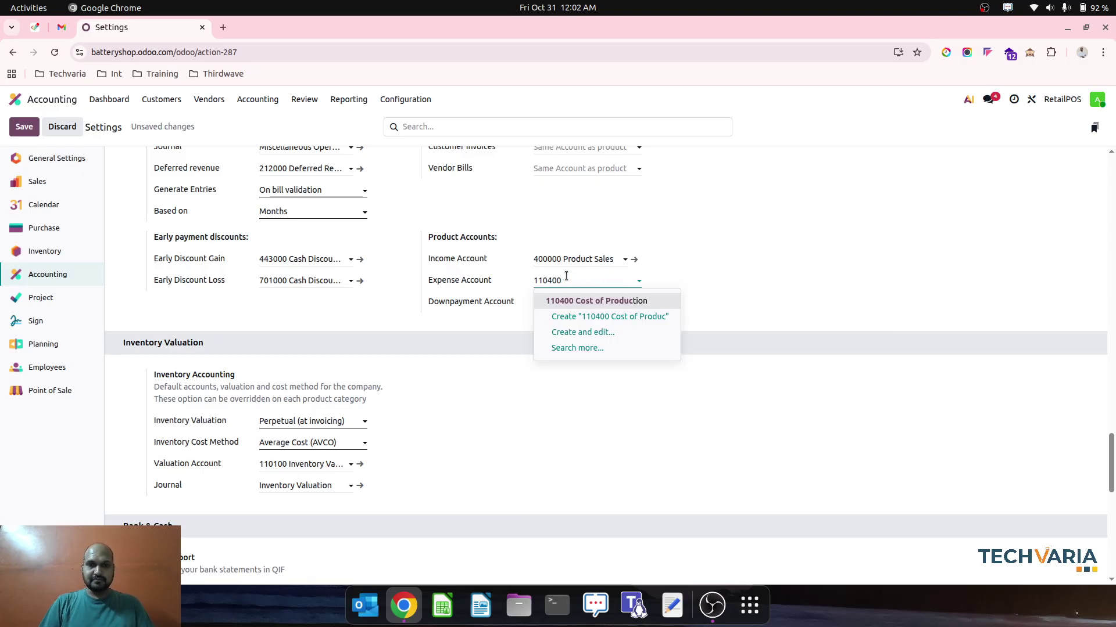
text(cost)
key(Down)
key(Down)
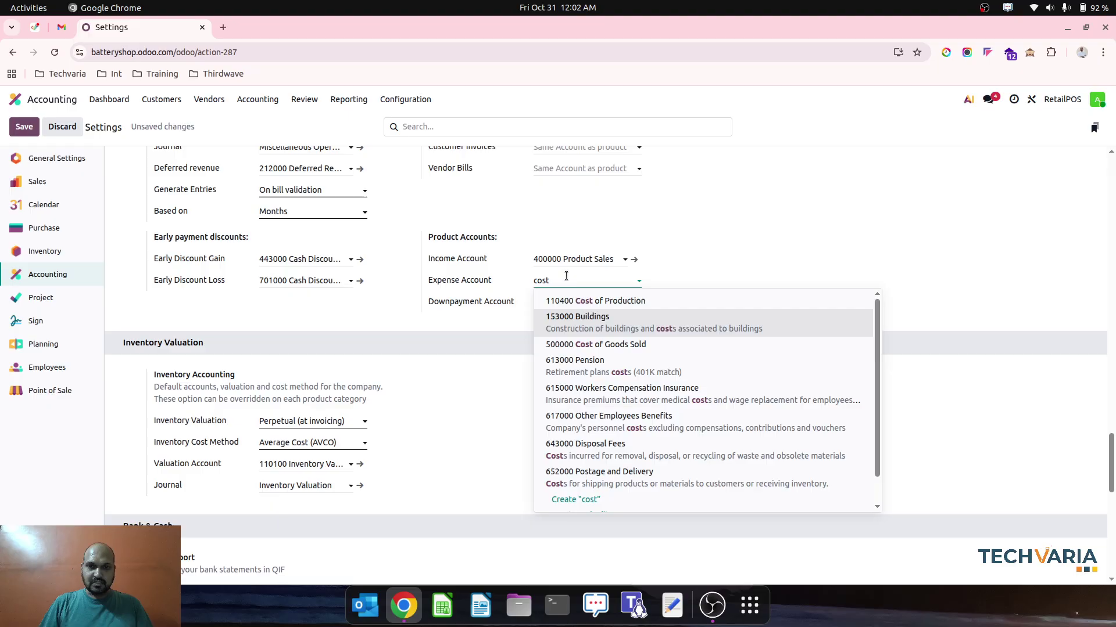
key(Return)
click(24, 127)
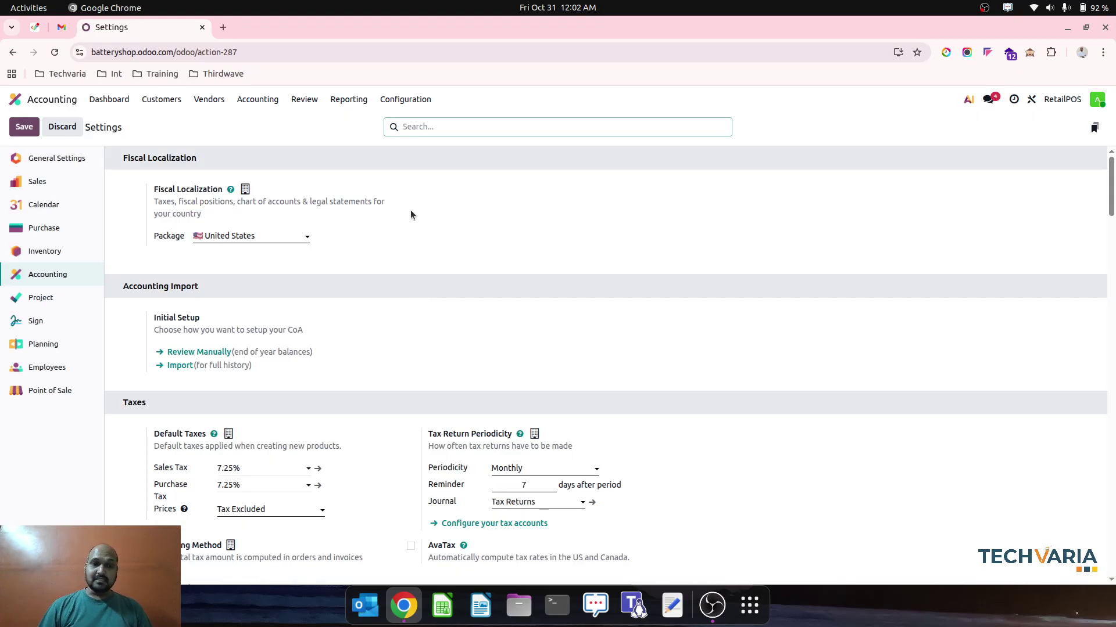
Step: Show the Chart of Accounts grouped by Account Type with Cost of Revenue expanded
click(417, 99)
click(424, 157)
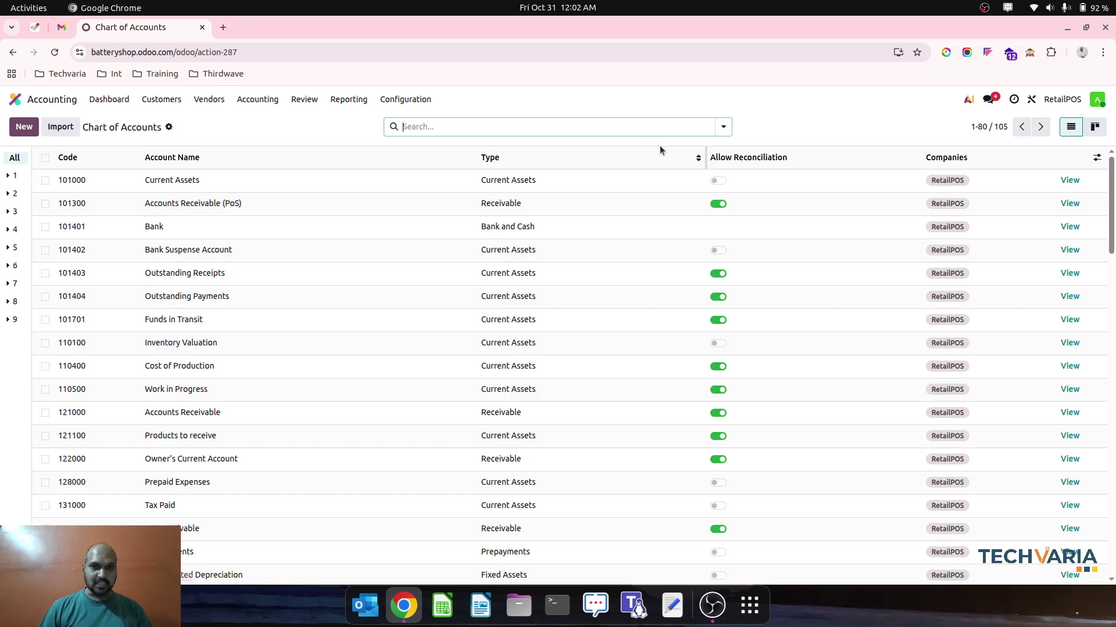
click(724, 126)
click(518, 174)
click(333, 116)
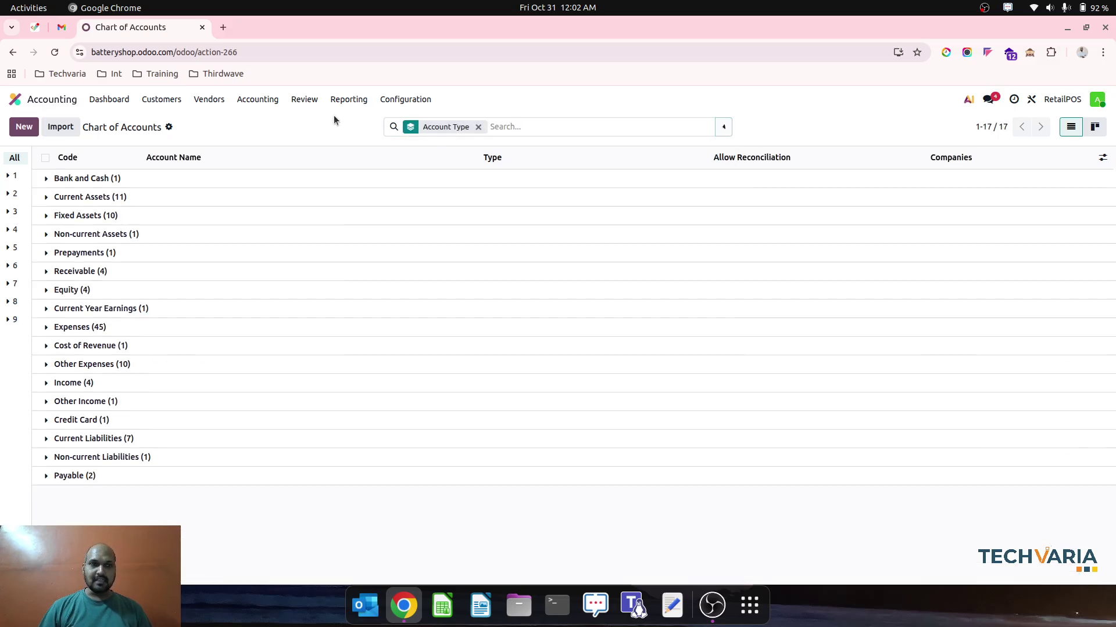
click(108, 197)
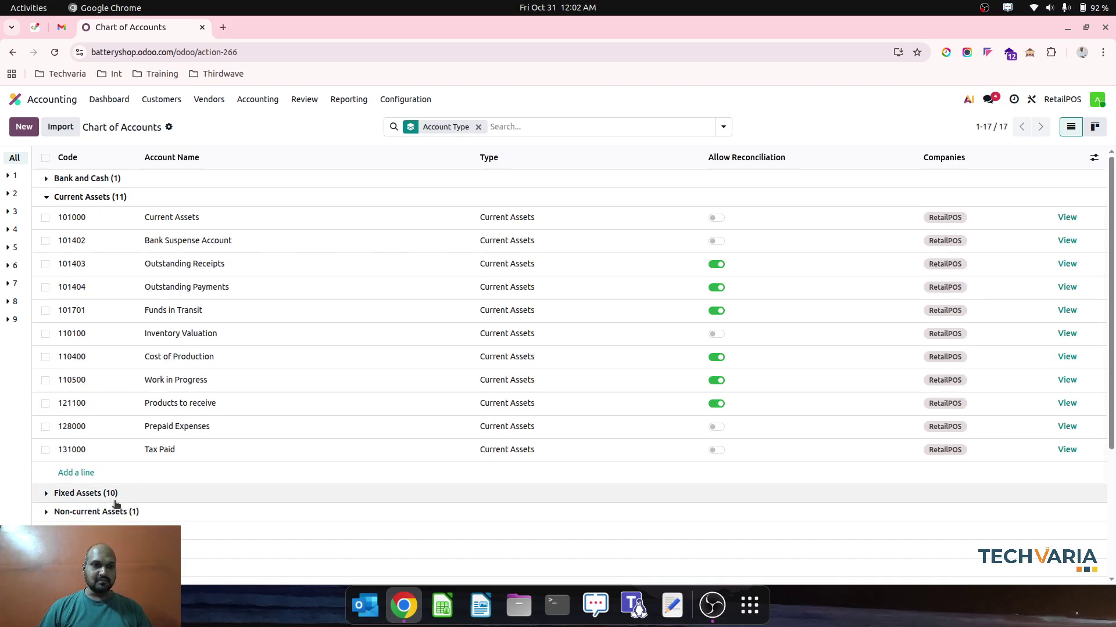
scroll(116, 497, down, 3)
click(115, 469)
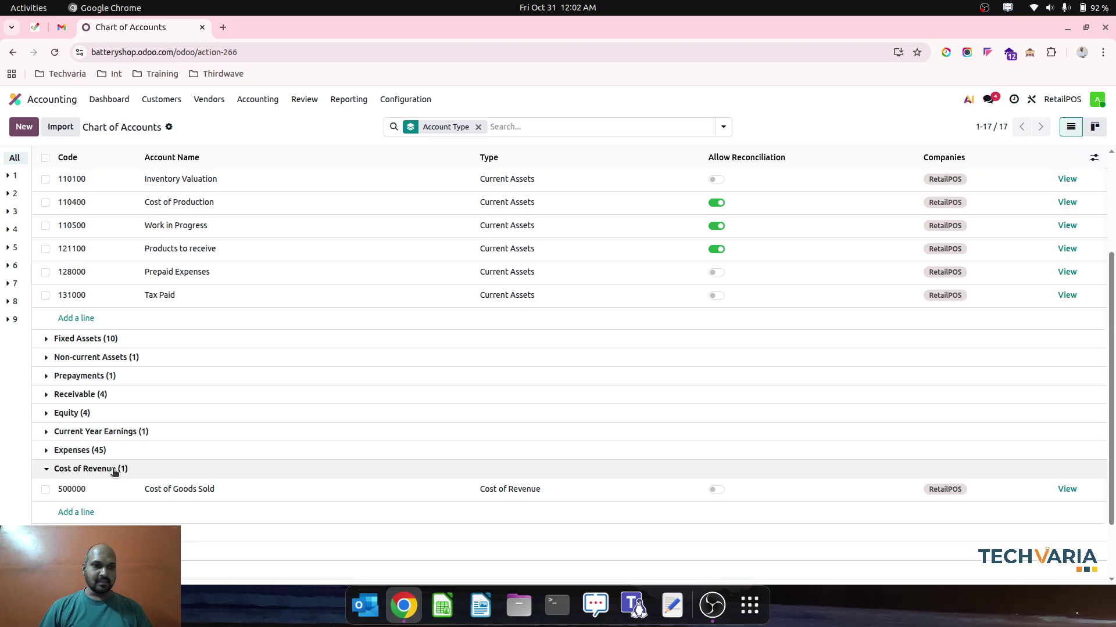
Step: Add account 500001 Stock Variation under Cost of Revenue and save it
double_click(91, 489)
key(ctrl+c)
click(75, 512)
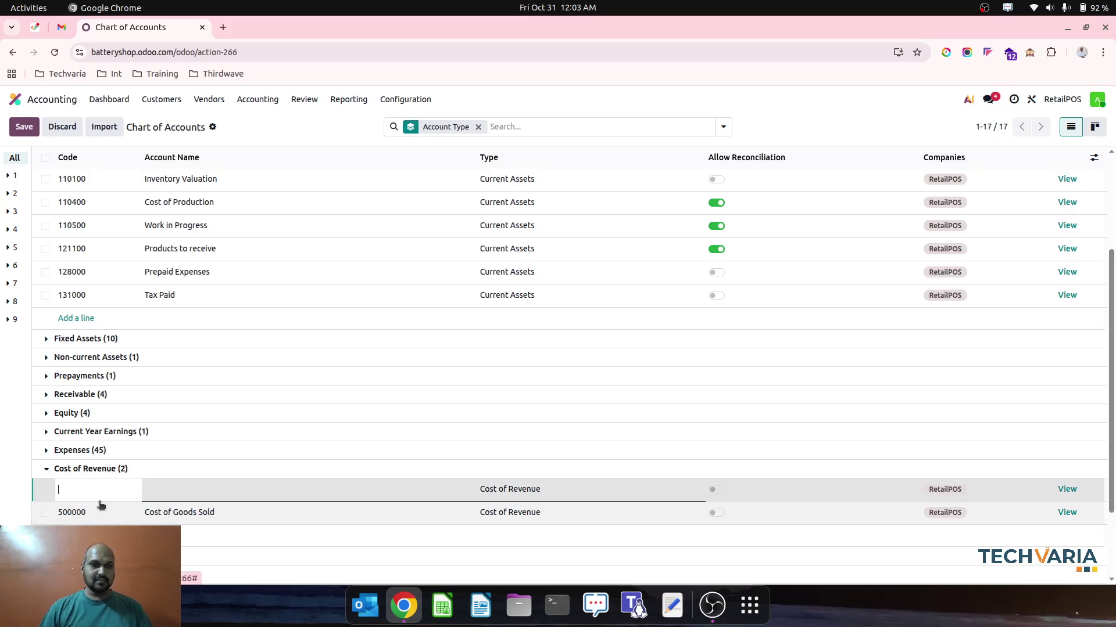
key(ctrl+v)
key(BackSpace)
text(1)
key(Tab)
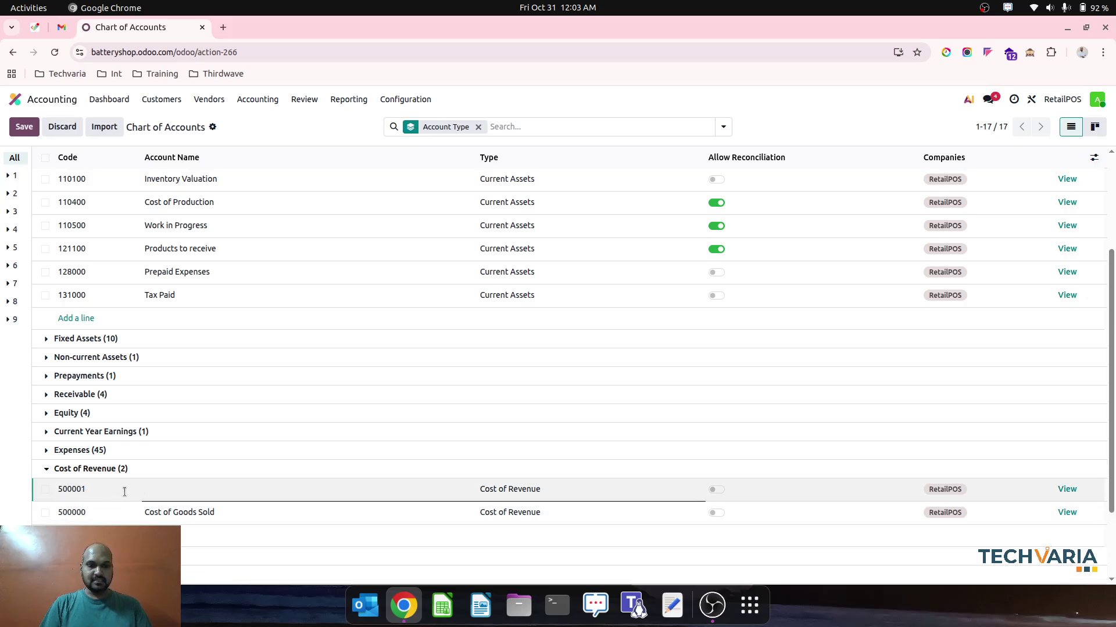
text(Stock Va)
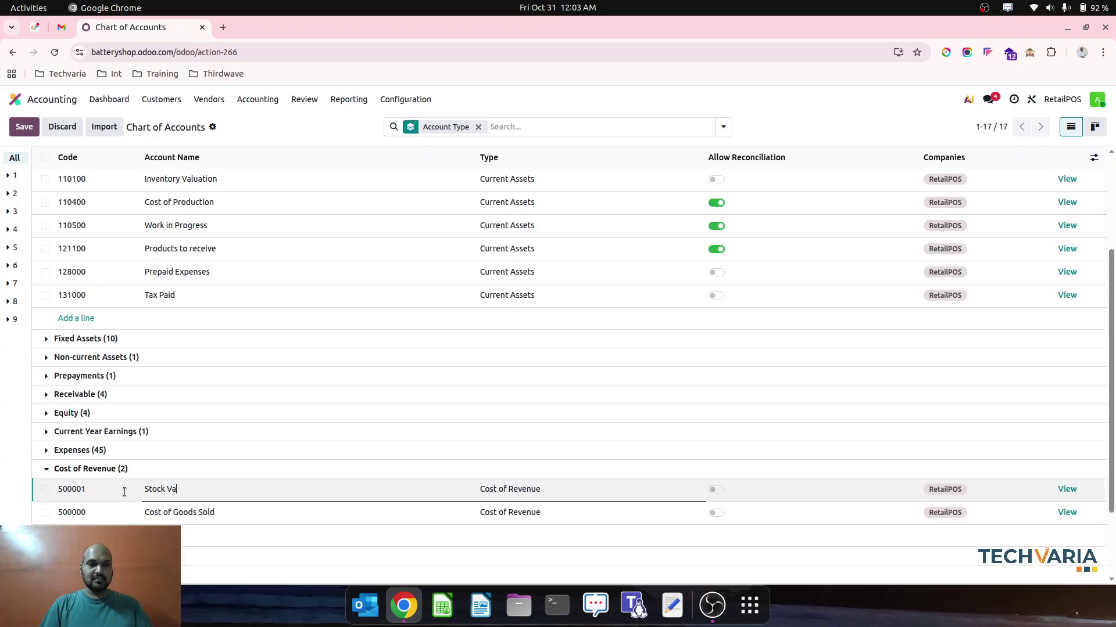
text(riation)
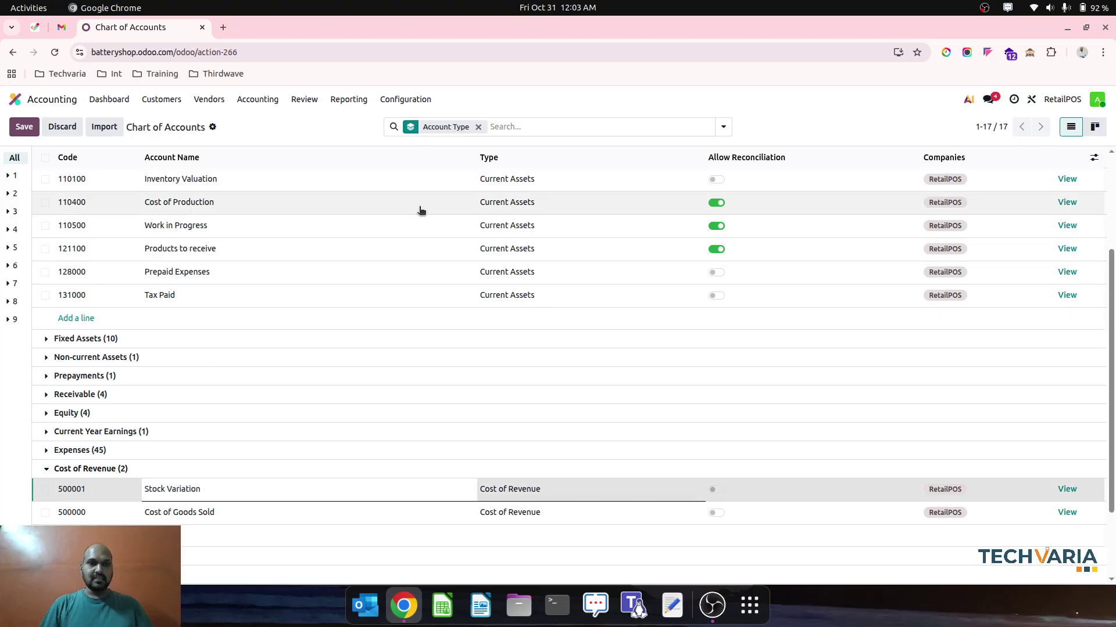
click(558, 113)
scroll(374, 245, up, 5)
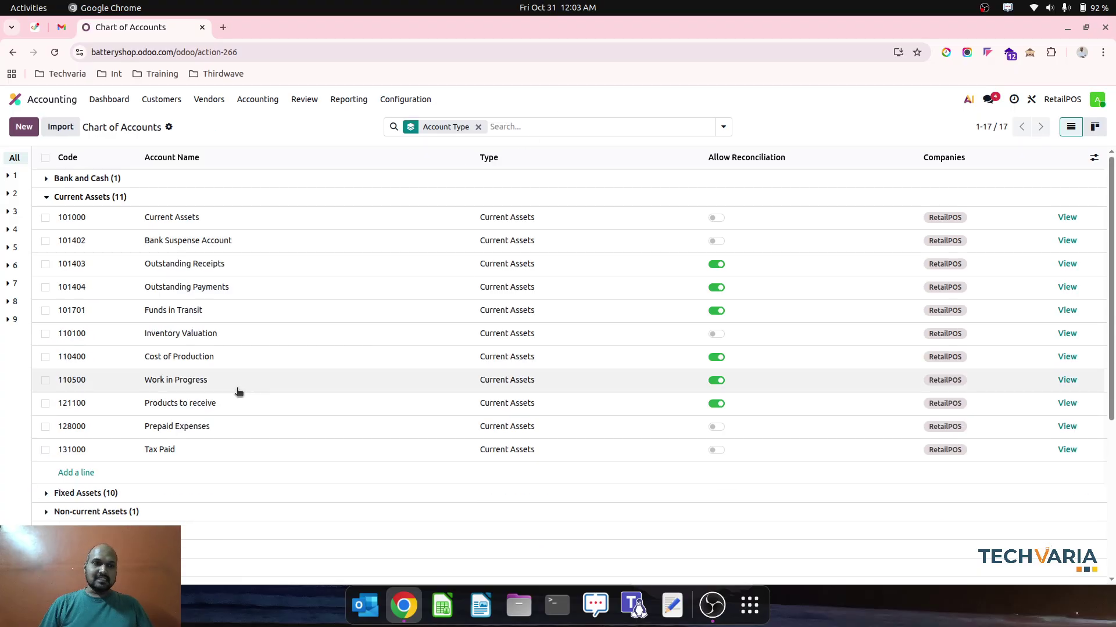
Step: Set the 110100 Inventory Valuation account's variation account to 500001 Stock Variation and save
click(1067, 334)
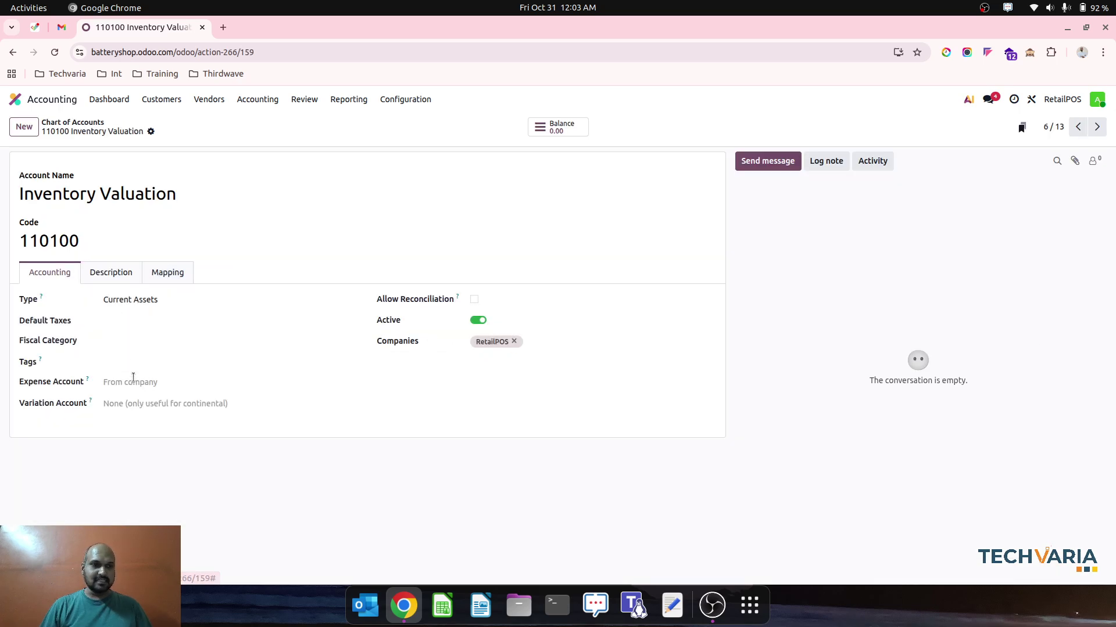
click(149, 404)
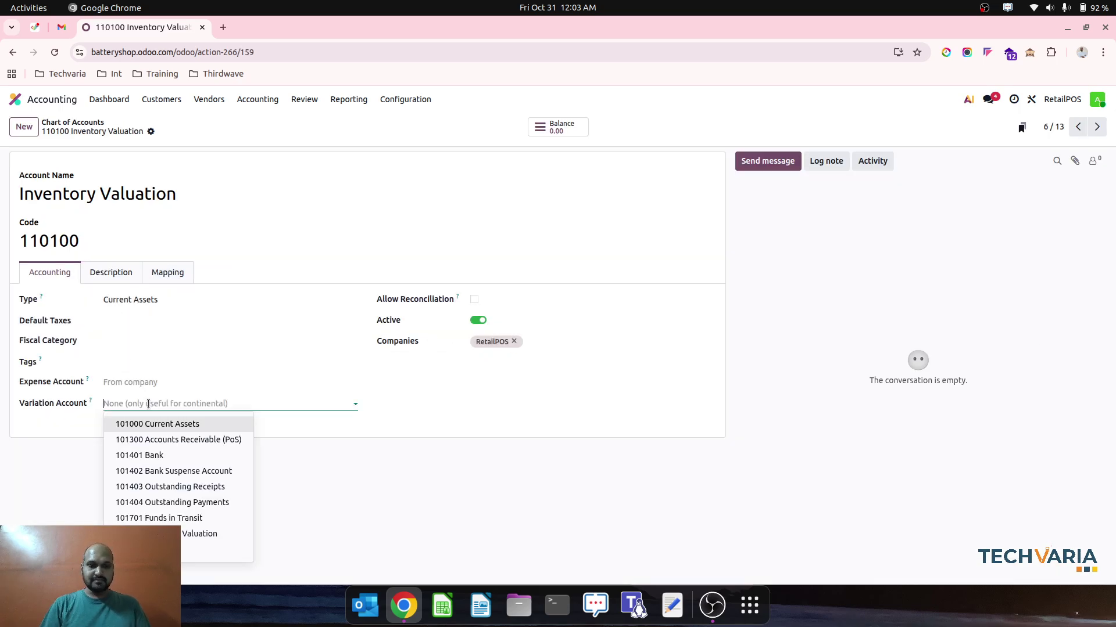
text(var)
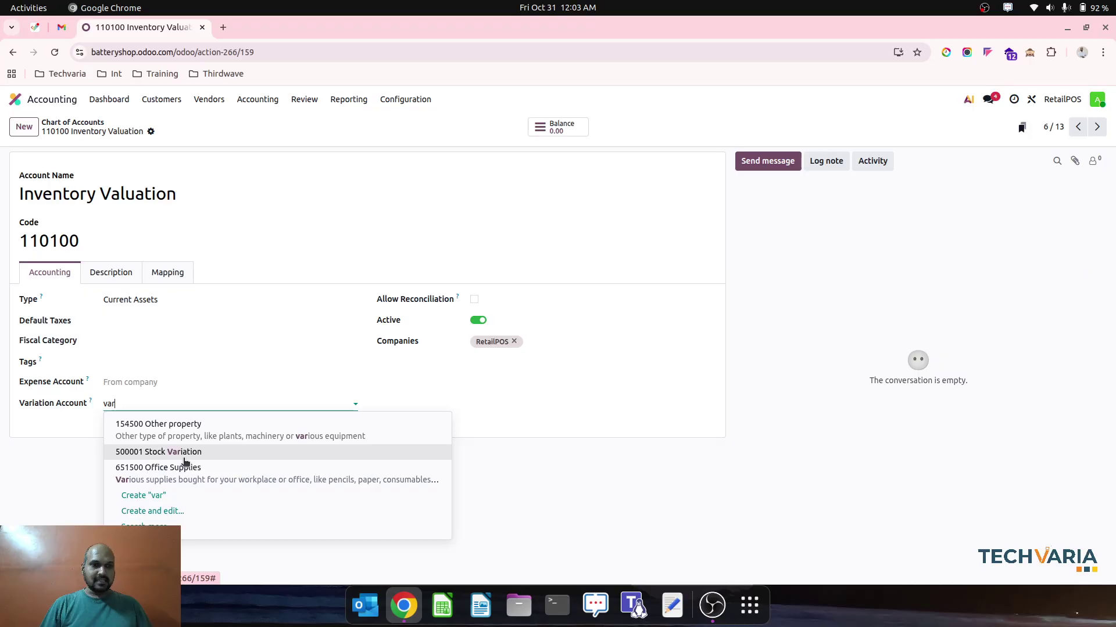
click(220, 459)
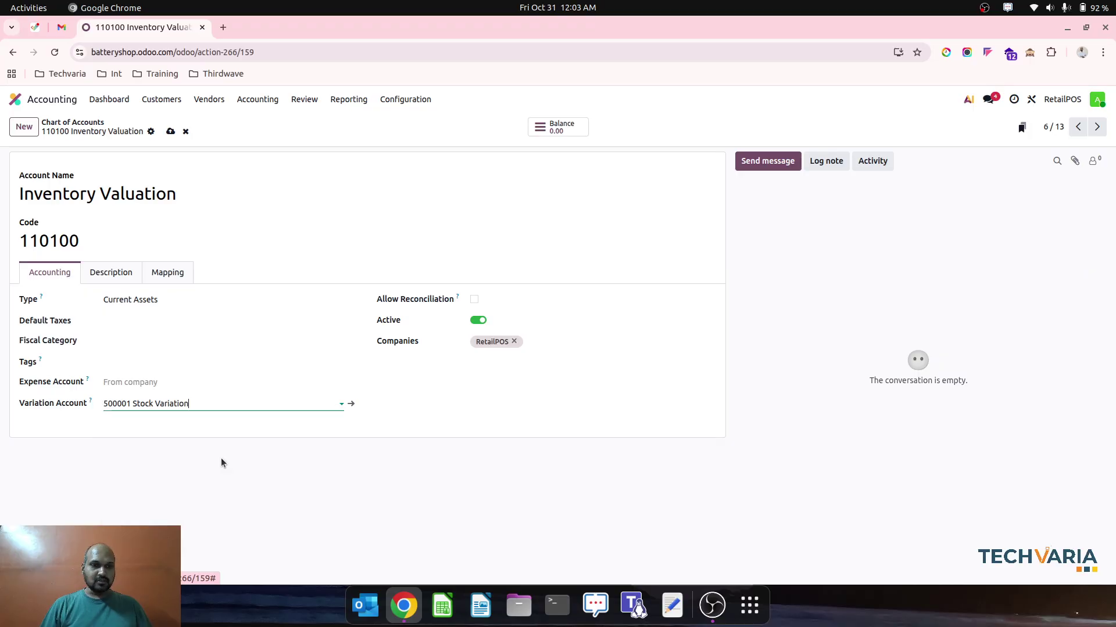
click(171, 131)
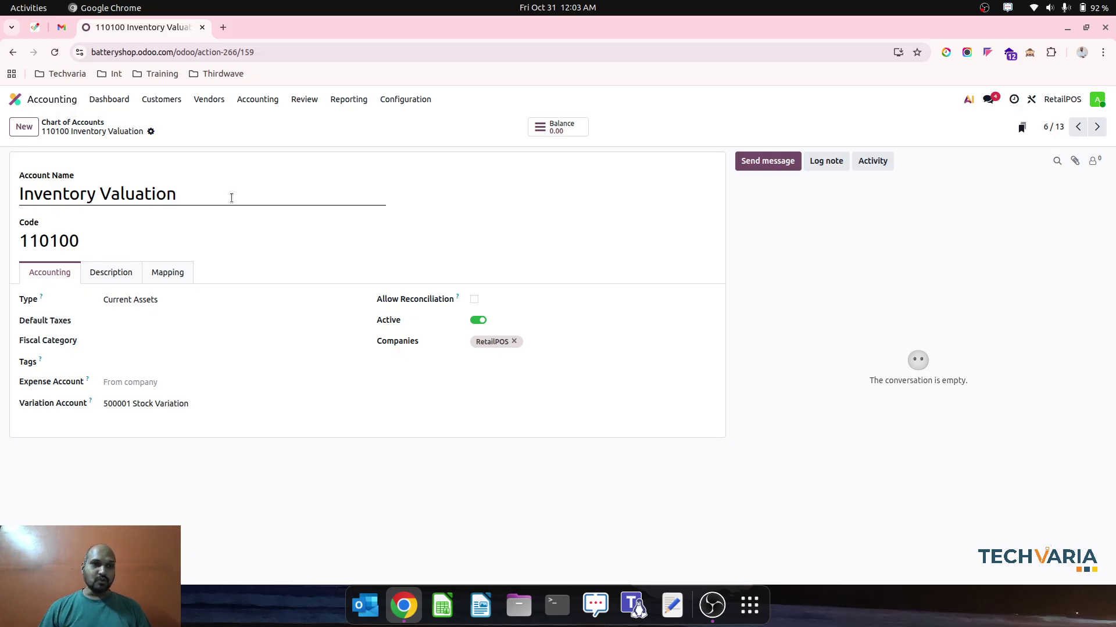
Step: Set the Retail product category's expense account to 500000 Cost of Goods Sold and save
click(15, 99)
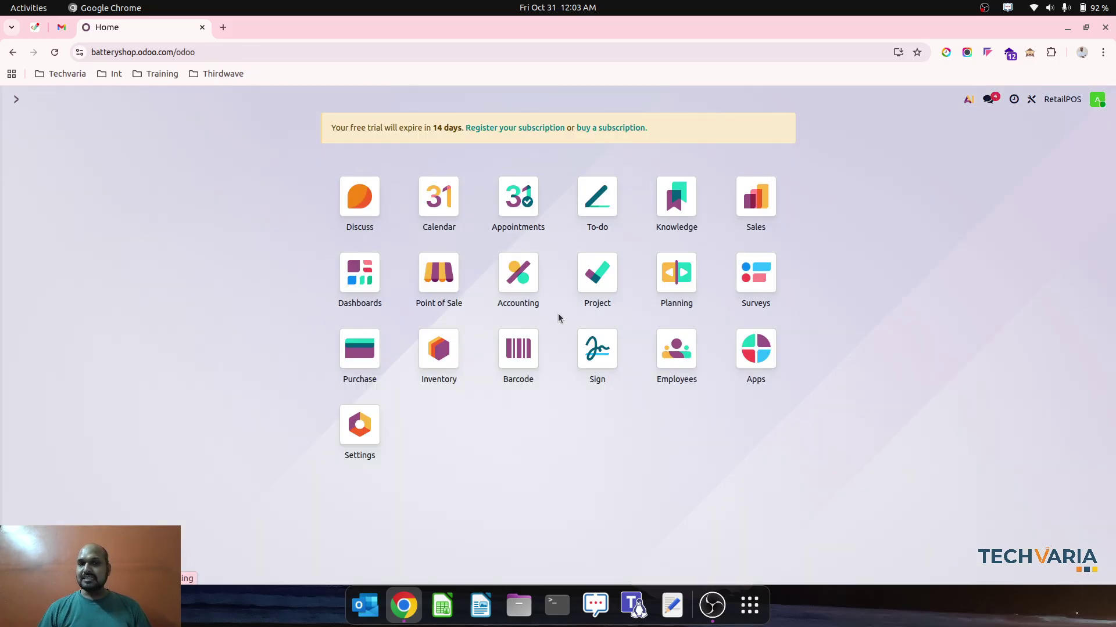
click(505, 280)
click(387, 99)
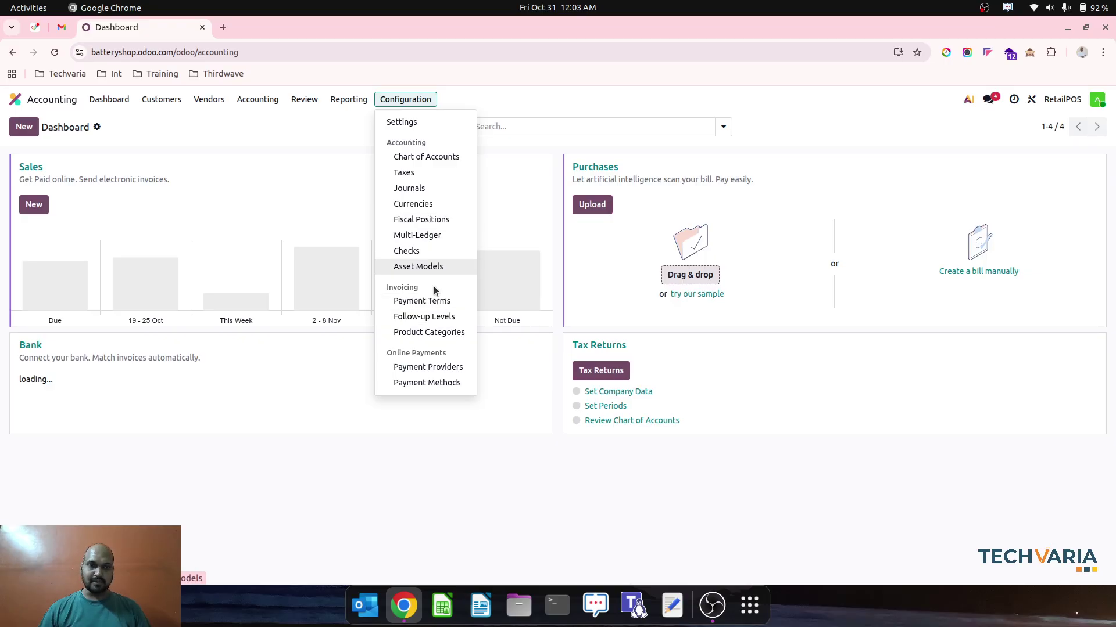
click(449, 332)
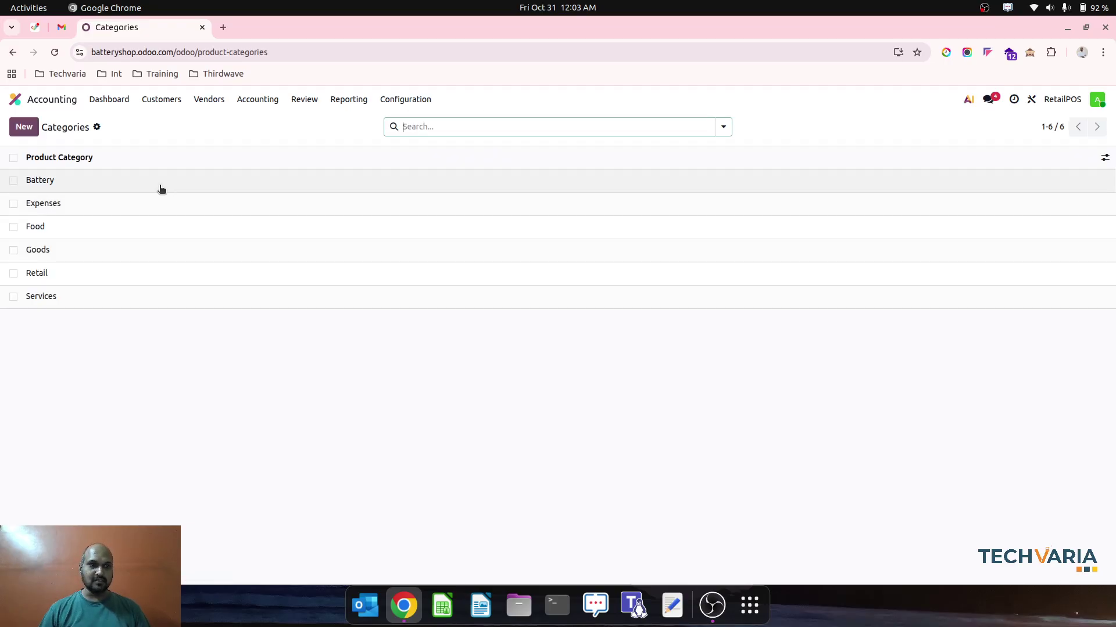
click(142, 274)
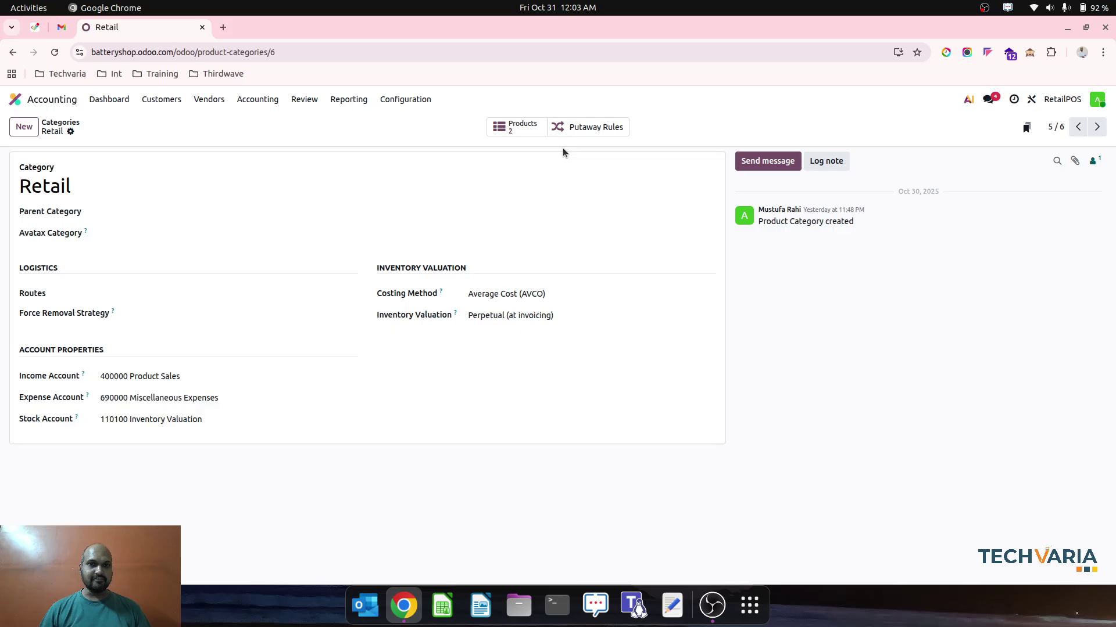
click(168, 397)
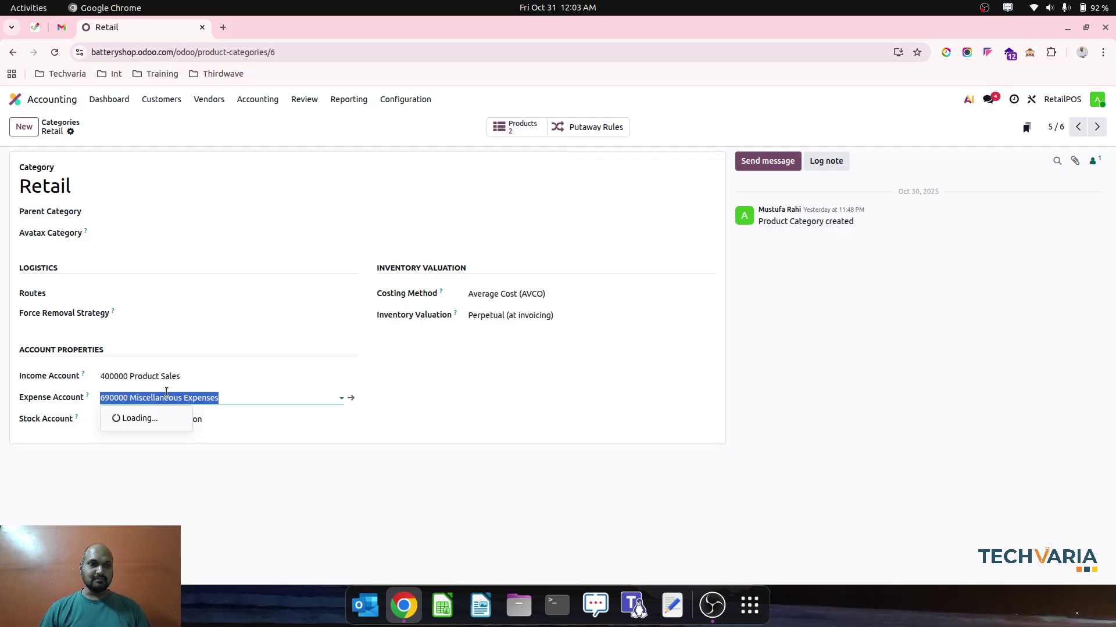
text(cos)
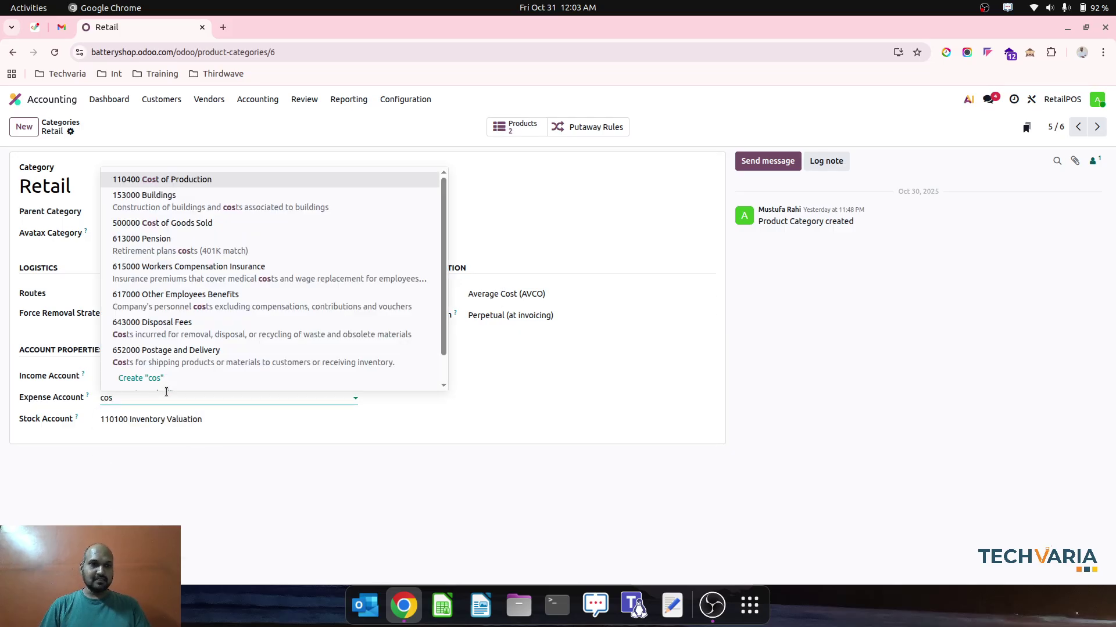
key(Down)
key(Down)
key(Return)
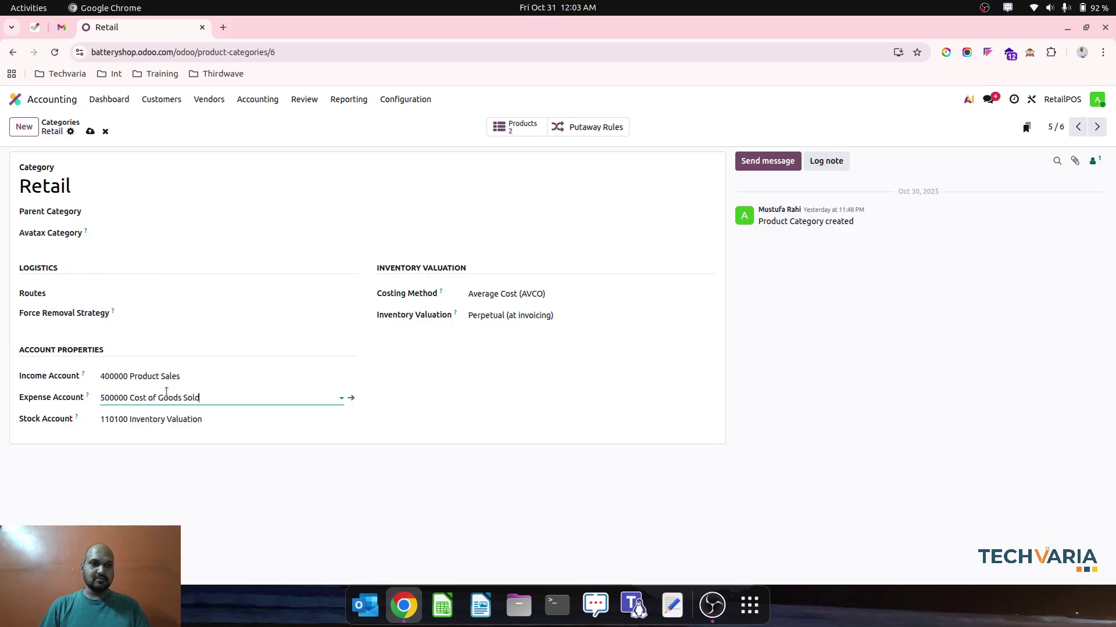
click(90, 131)
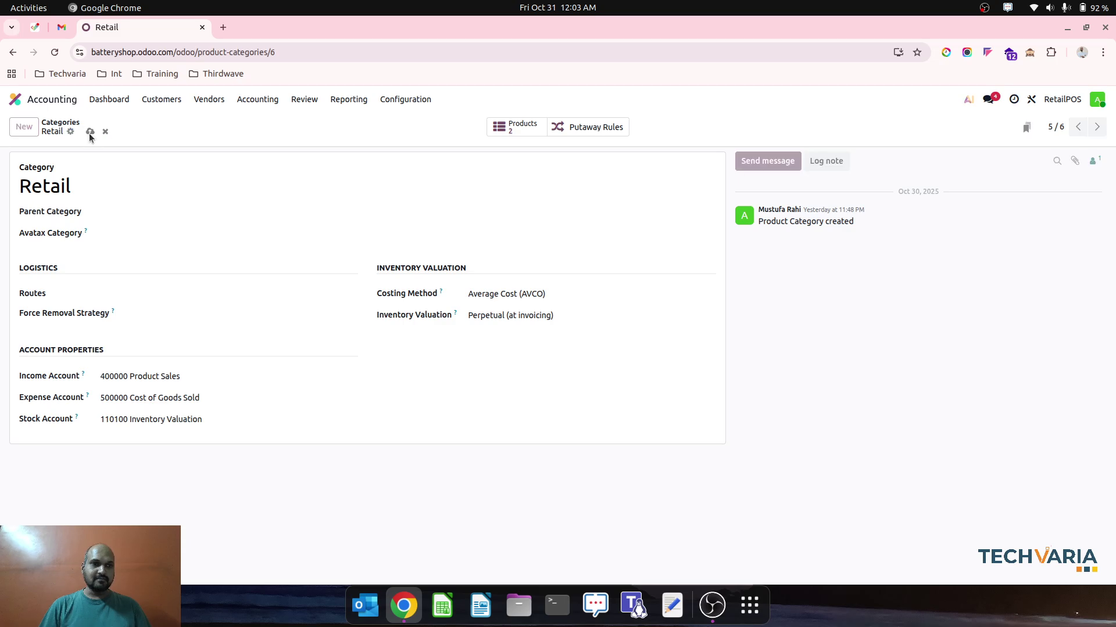
Step: Review Product1 and Product2 in the Retail category, including Product2's purchase settings
click(503, 133)
click(167, 189)
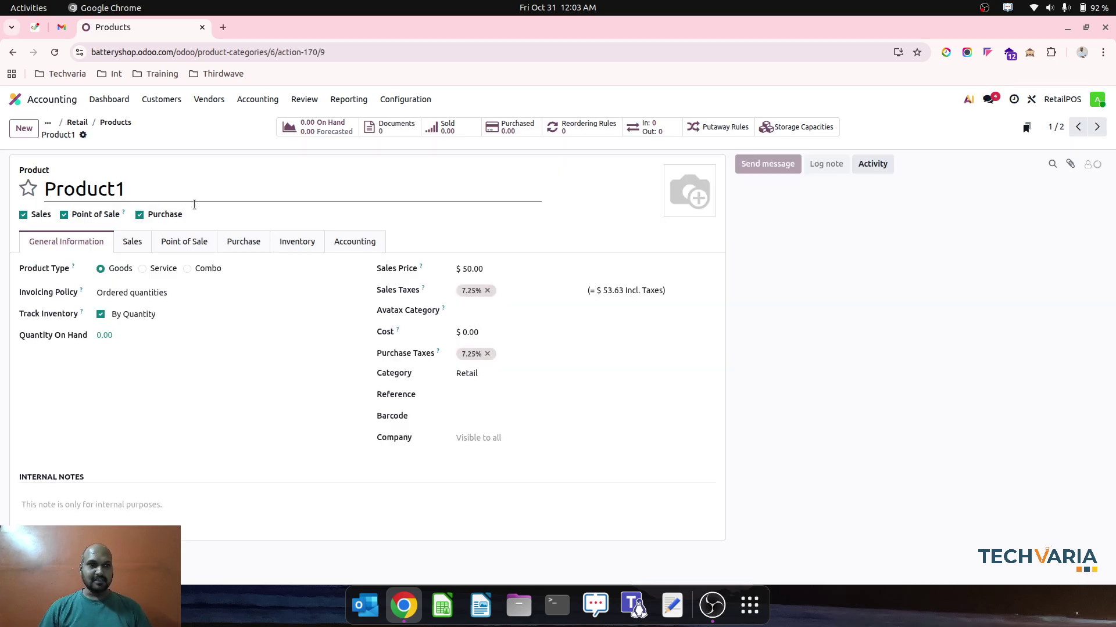
click(1096, 127)
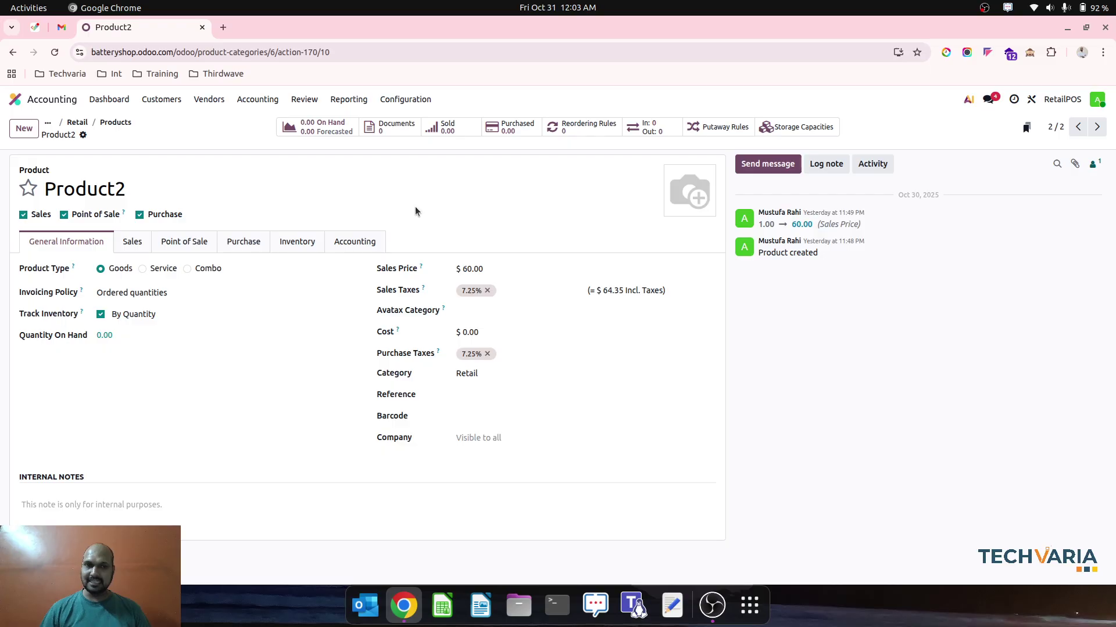
click(243, 241)
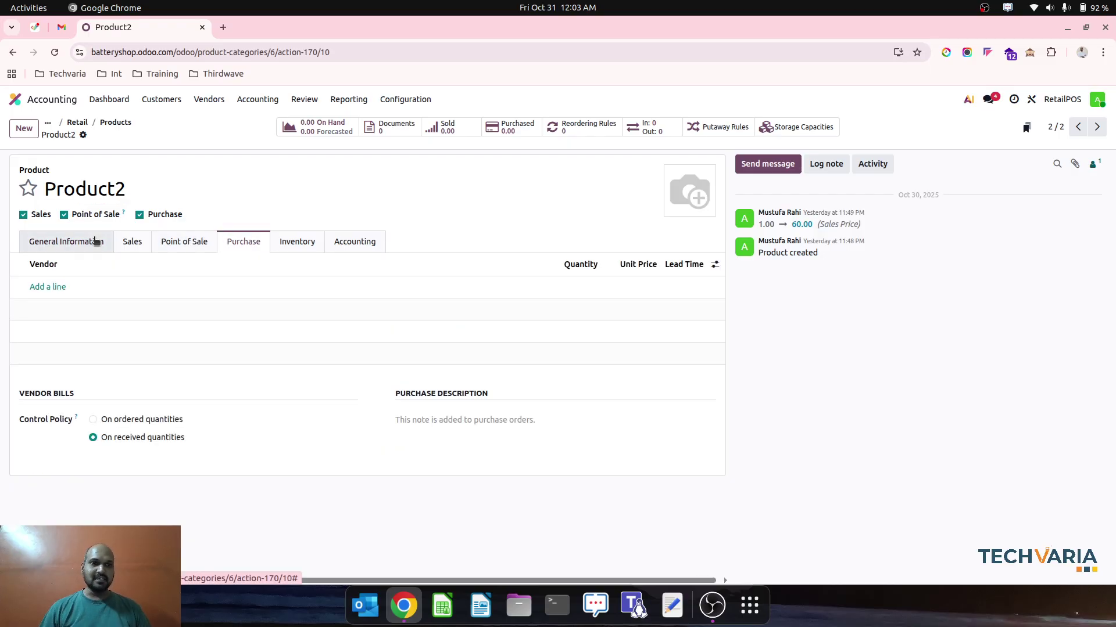
click(95, 242)
Step: Bring up the full settings of the RetailPOS point of sale in the Retail store
click(16, 99)
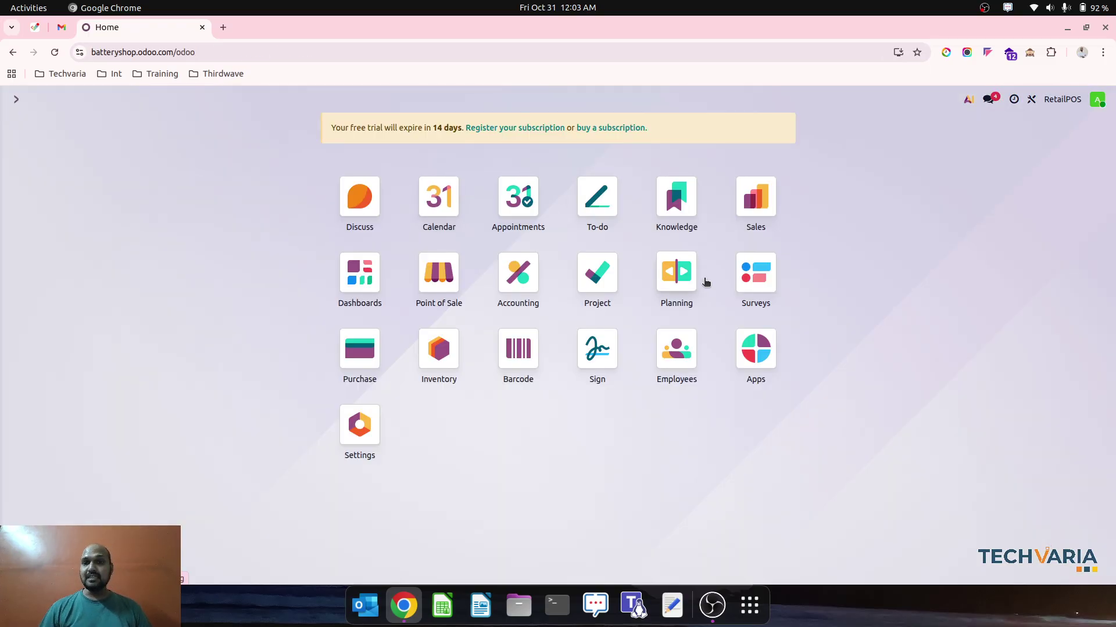
click(443, 278)
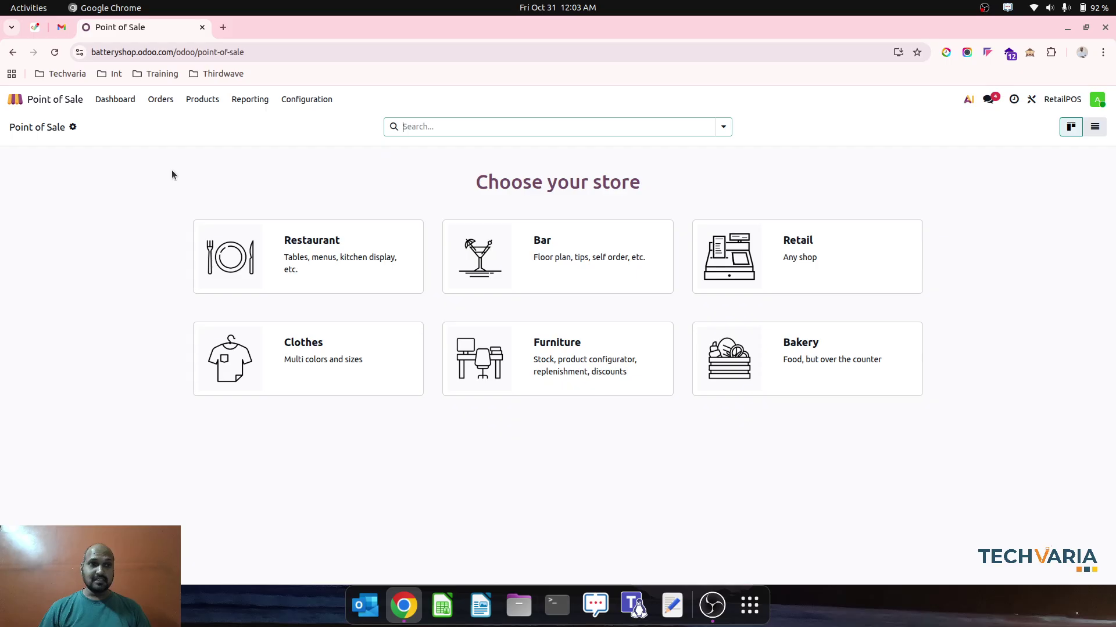
click(804, 255)
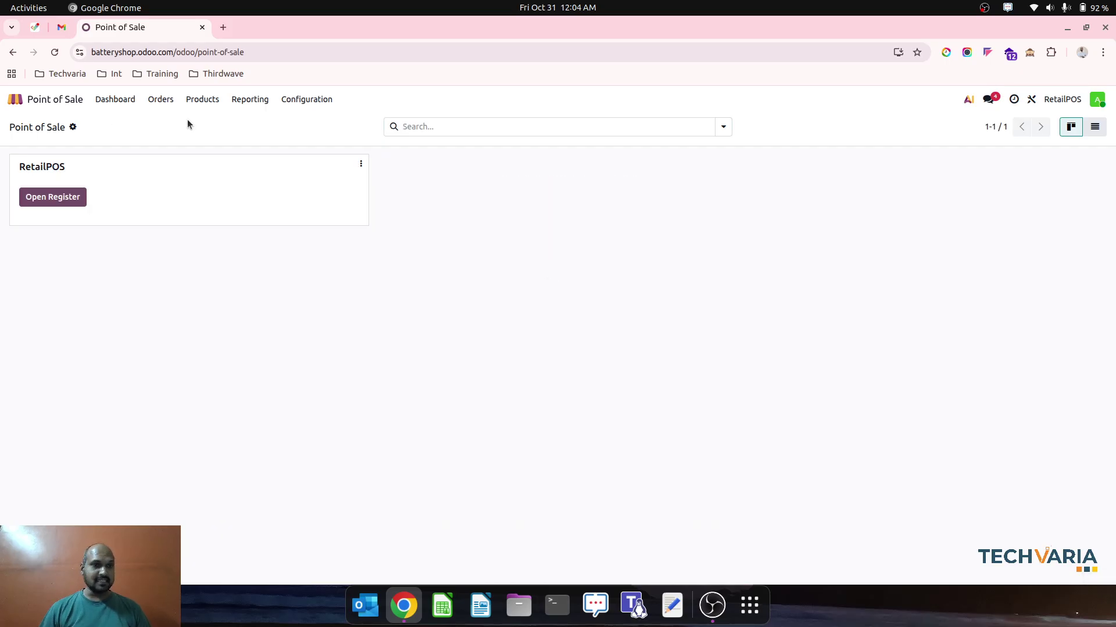
click(360, 165)
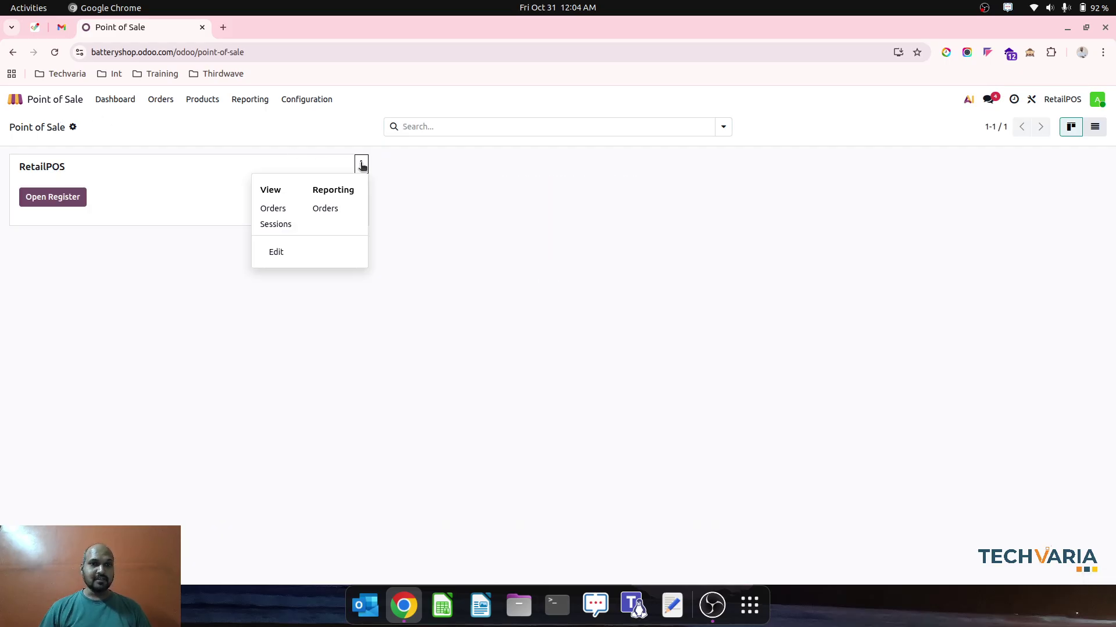
click(309, 255)
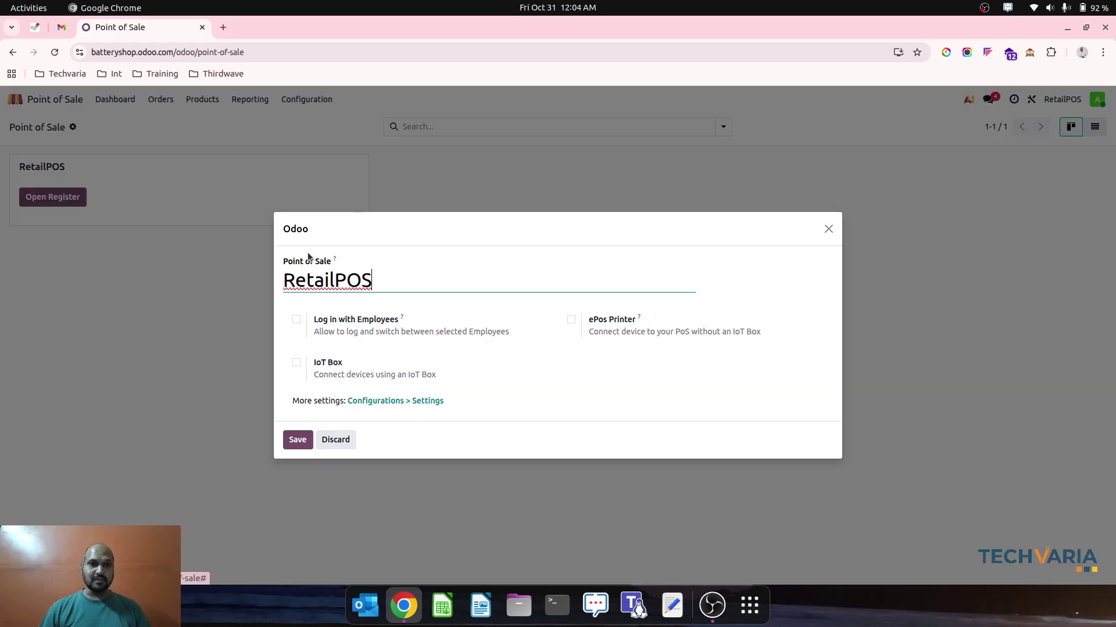
click(376, 402)
Step: Look through the RetailPOS settings and save them
scroll(596, 280, down, 20)
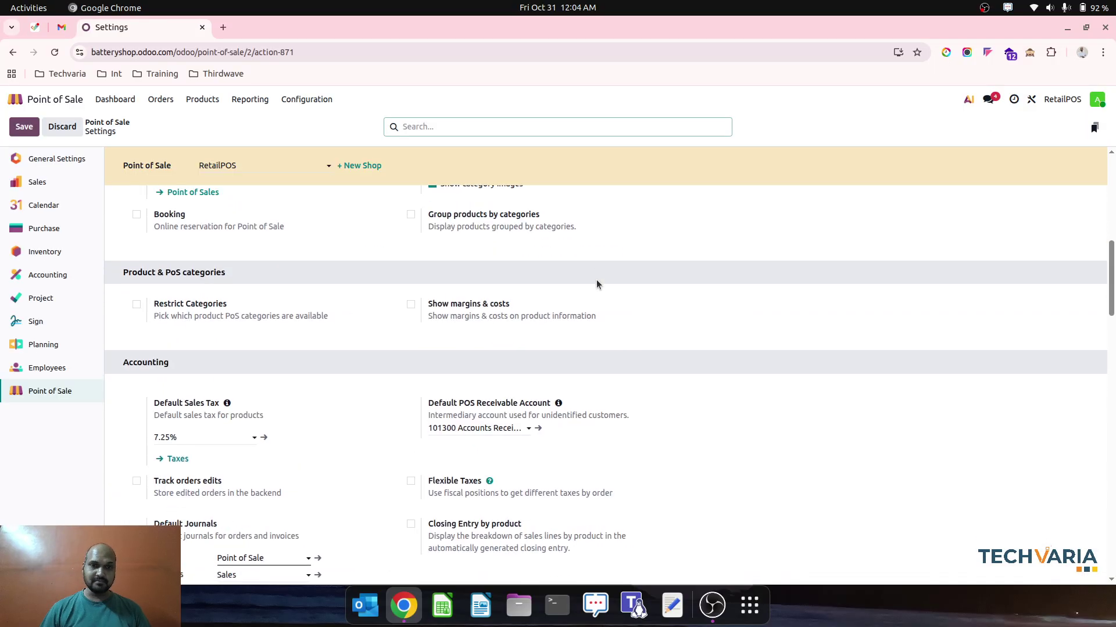
scroll(596, 280, down, 7)
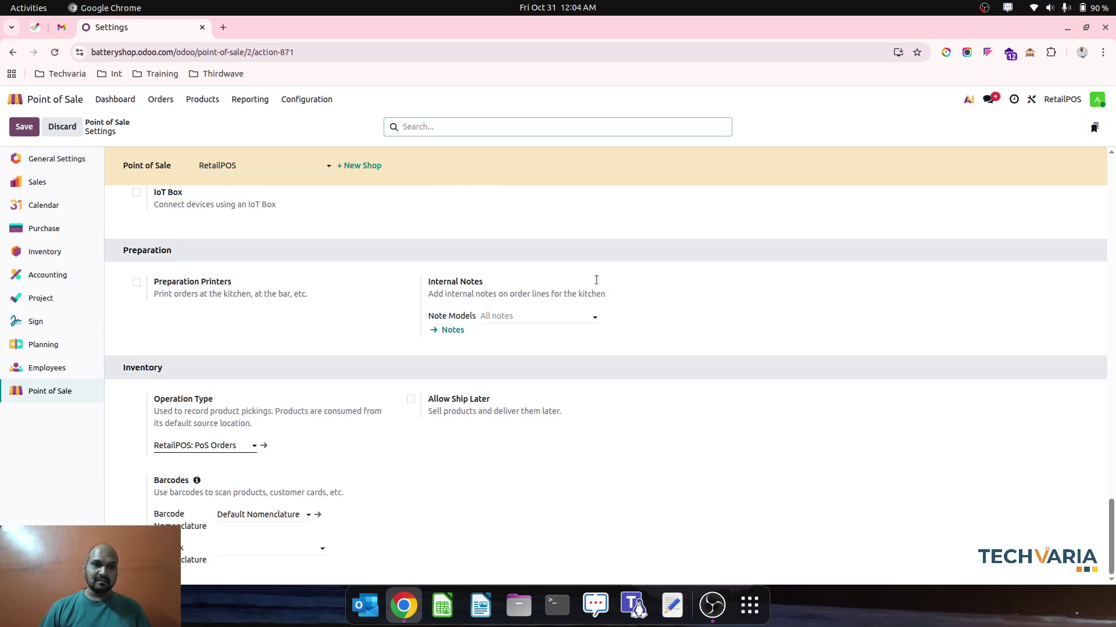
scroll(596, 283, up, 7)
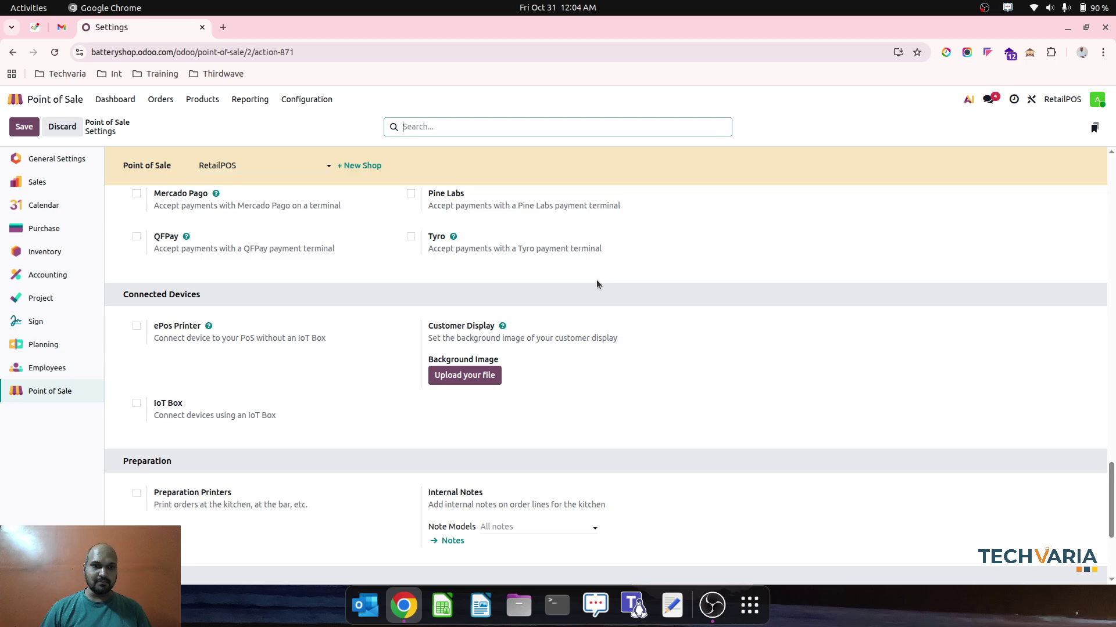
scroll(597, 284, up, 5)
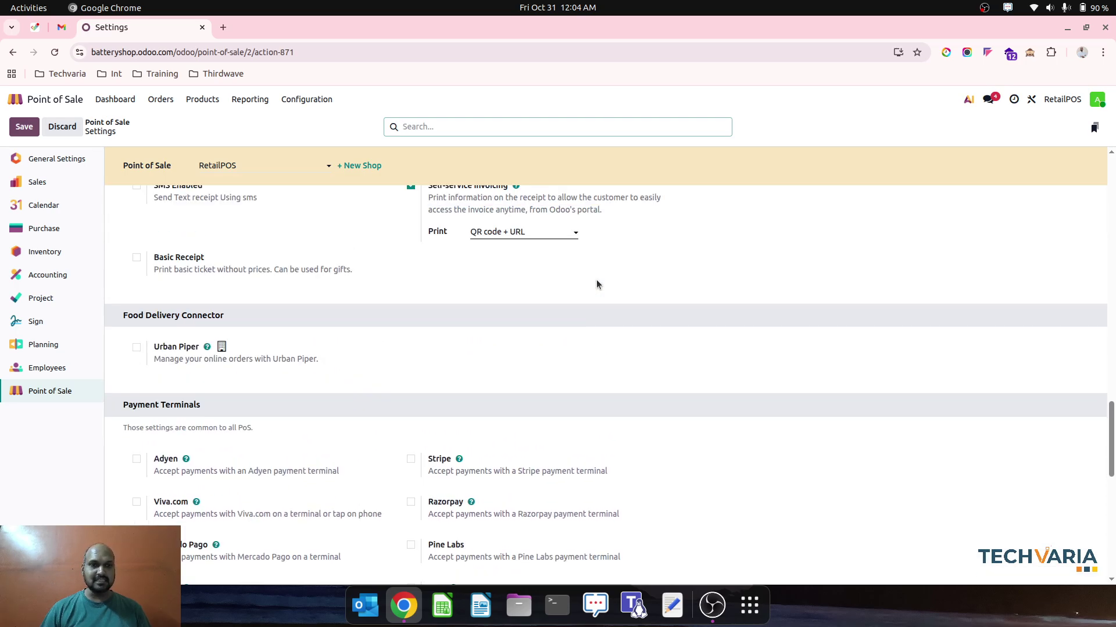
scroll(597, 284, up, 8)
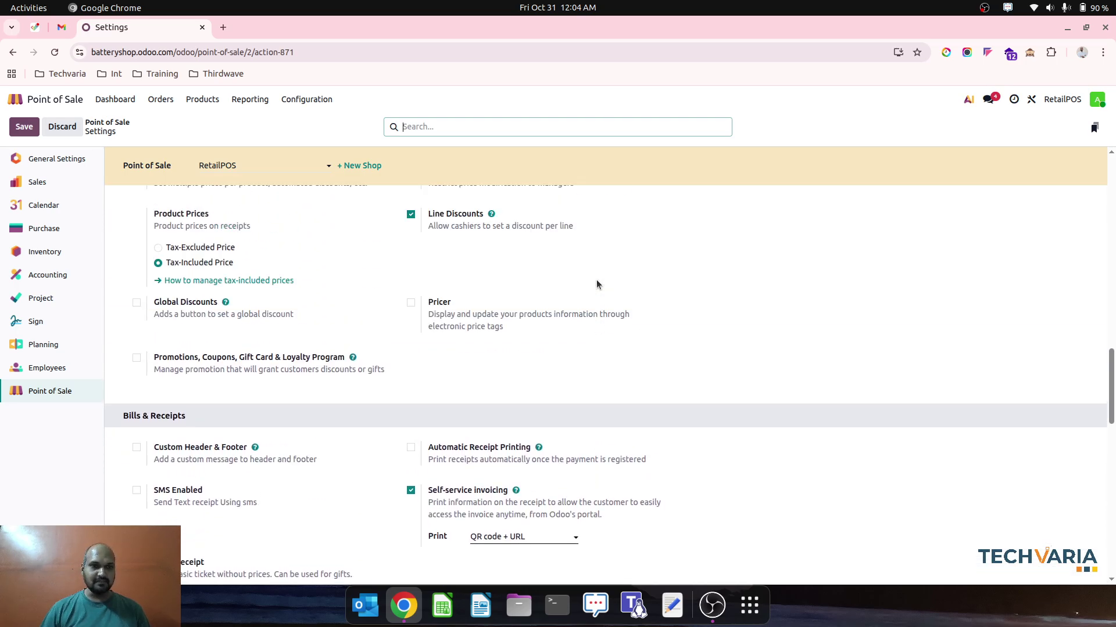
scroll(596, 284, down, 2)
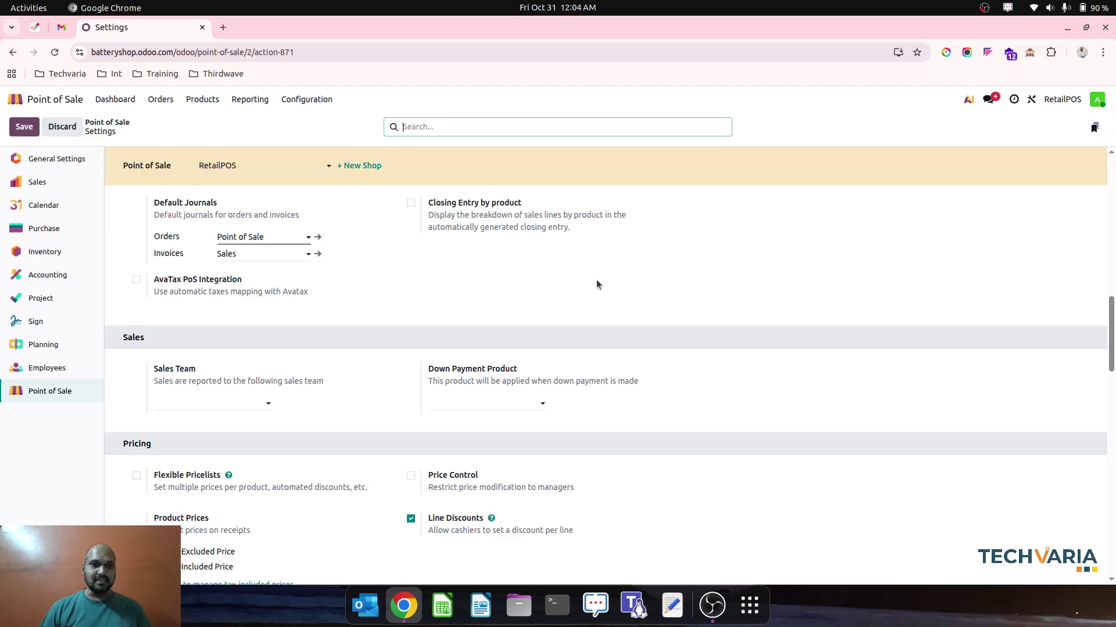
scroll(596, 284, up, 10)
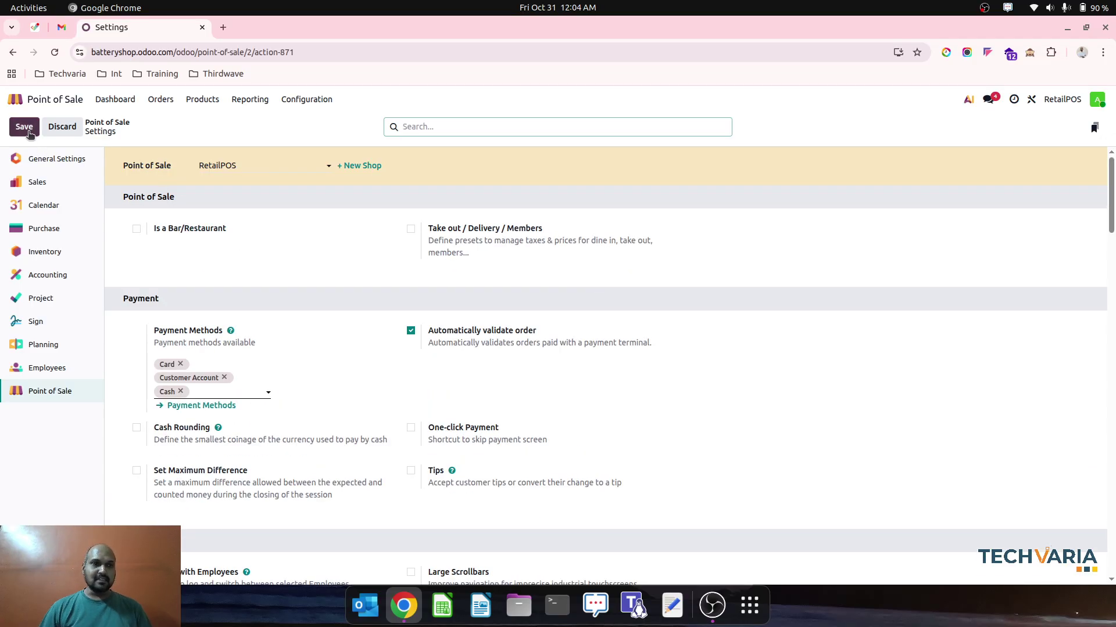
click(24, 127)
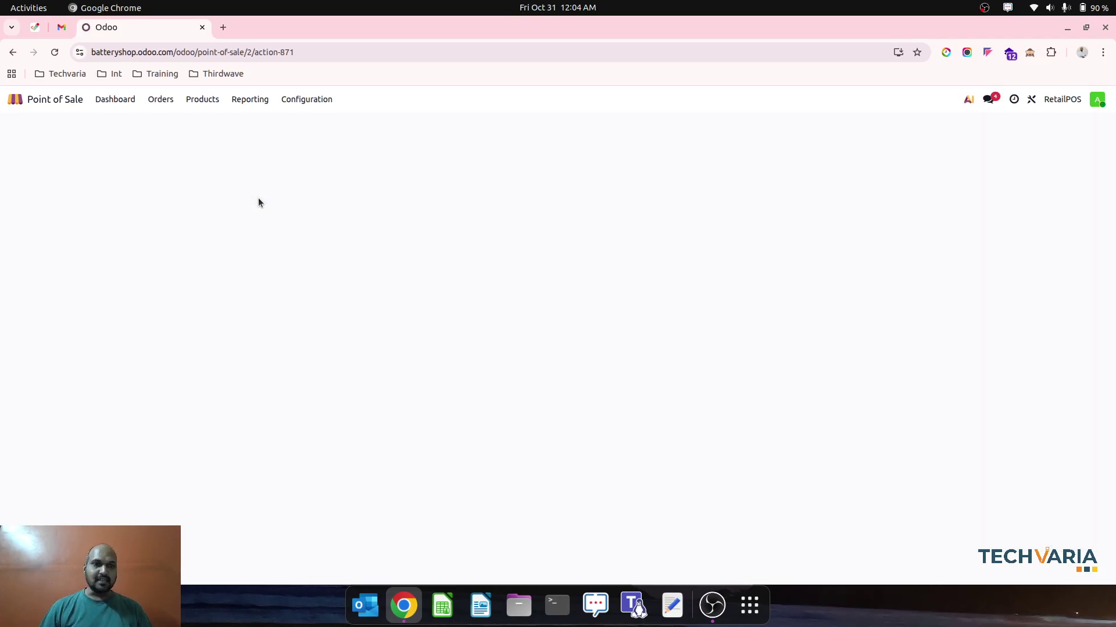
Step: Start a new request for quotation in Purchase with Vendor1 as the vendor
click(44, 97)
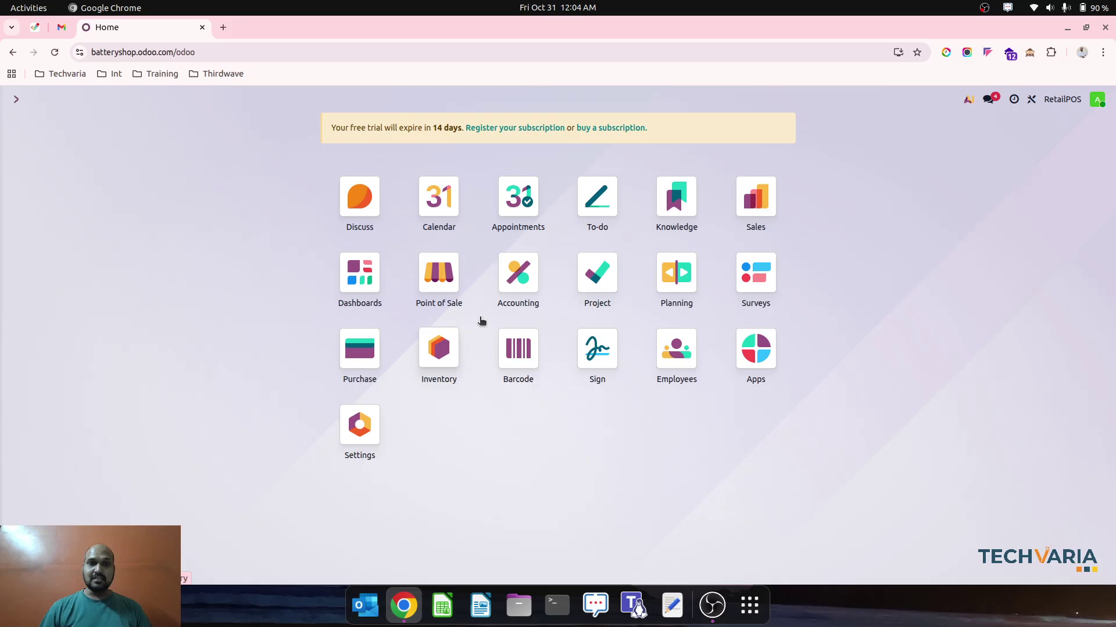
click(372, 356)
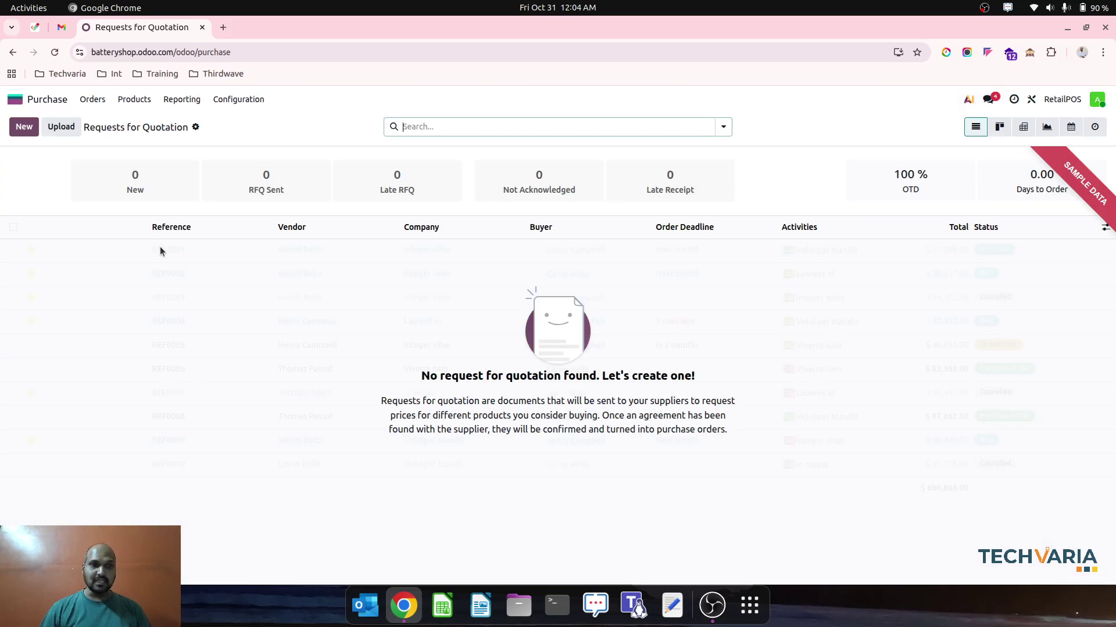
click(23, 126)
click(215, 235)
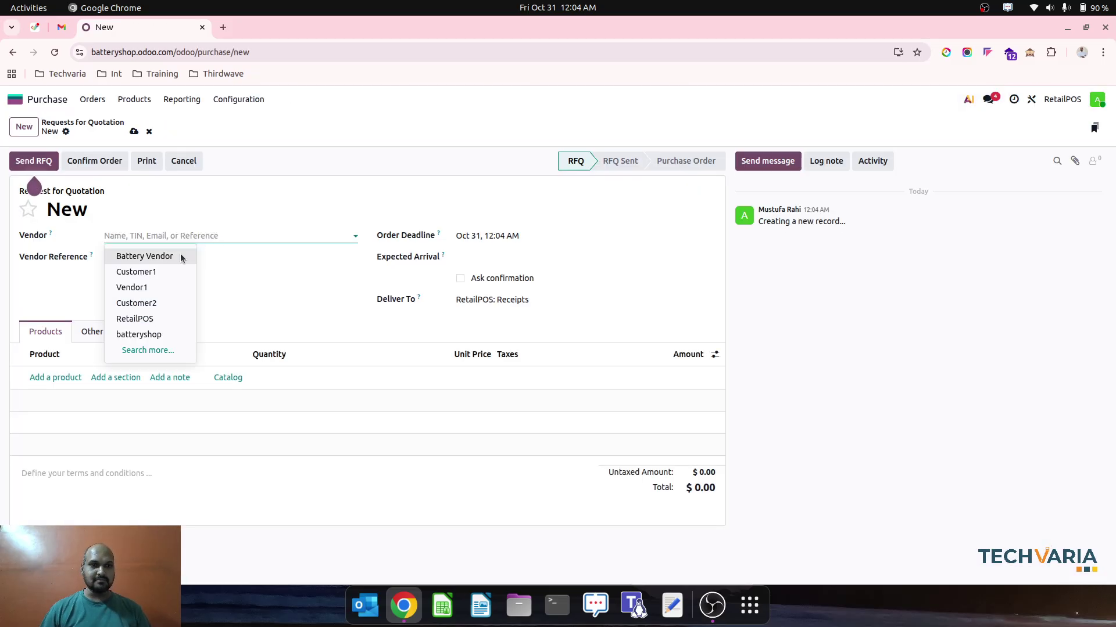
click(162, 287)
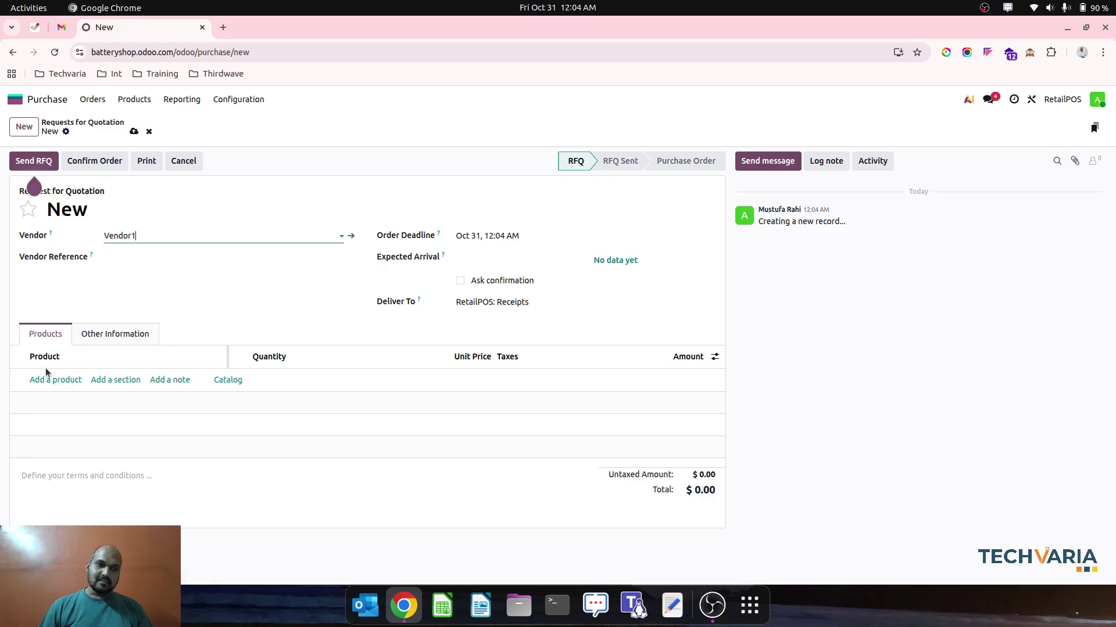
Step: Add a line for 100 Product1 at a unit price of 10.00
click(64, 377)
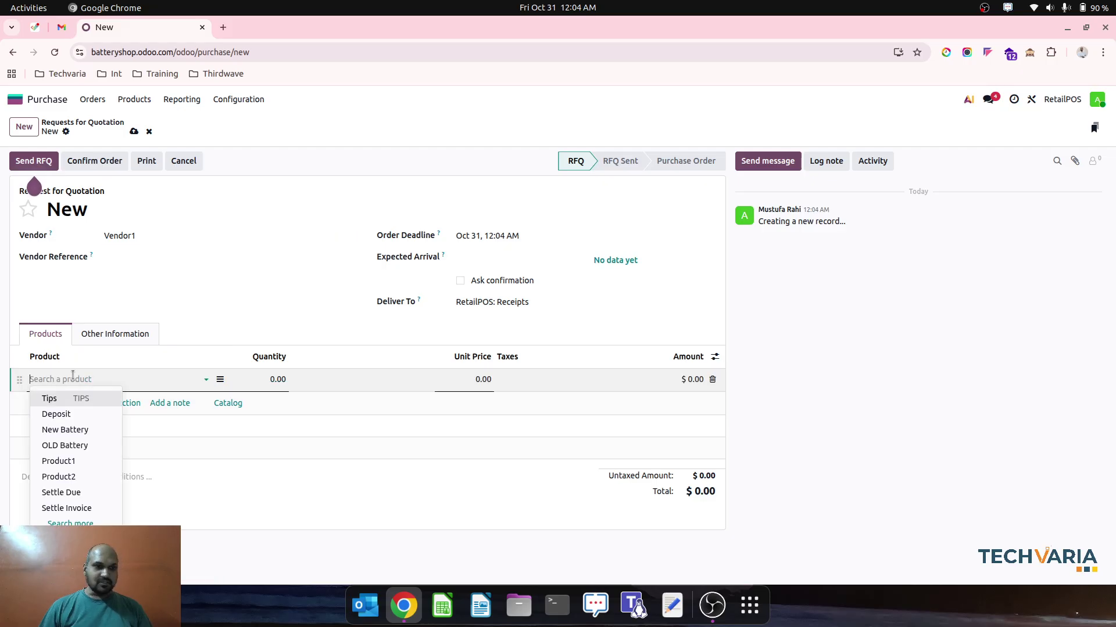
click(64, 461)
click(273, 379)
text(100)
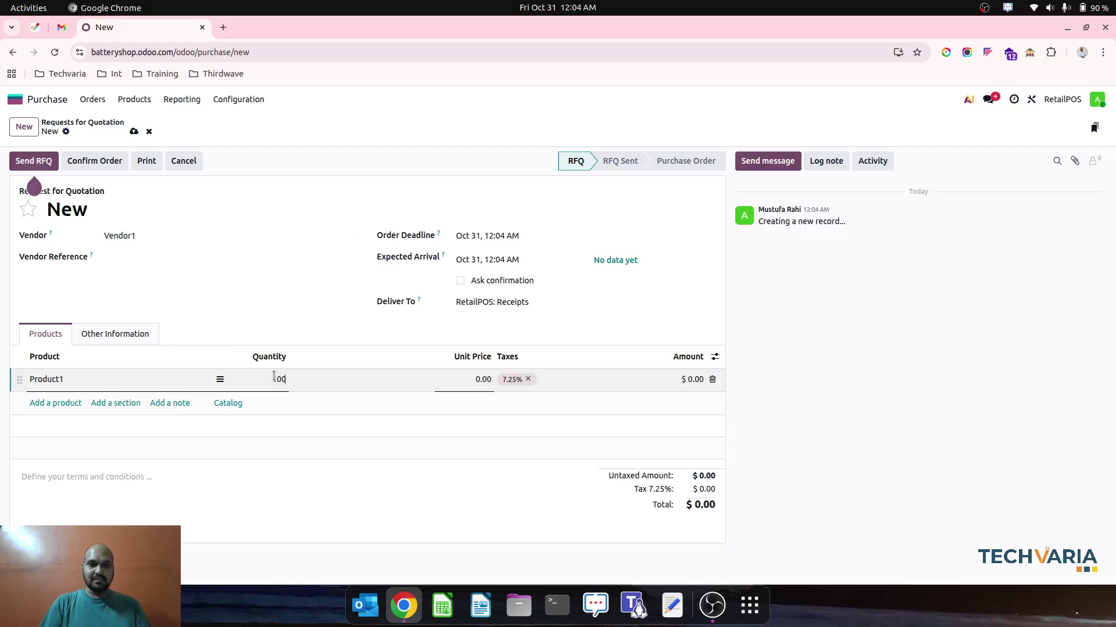
key(Tab)
text(10)
key(Tab)
key(Tab)
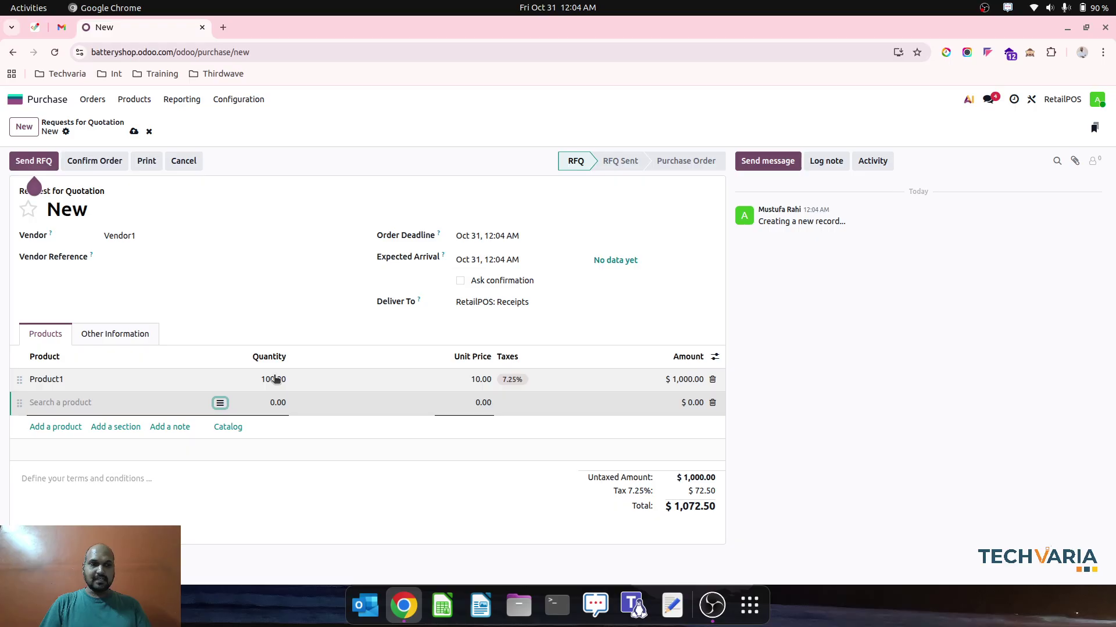
Step: Add a line for 100 Product2 at 12.00 and save the RFQ
text(pro)
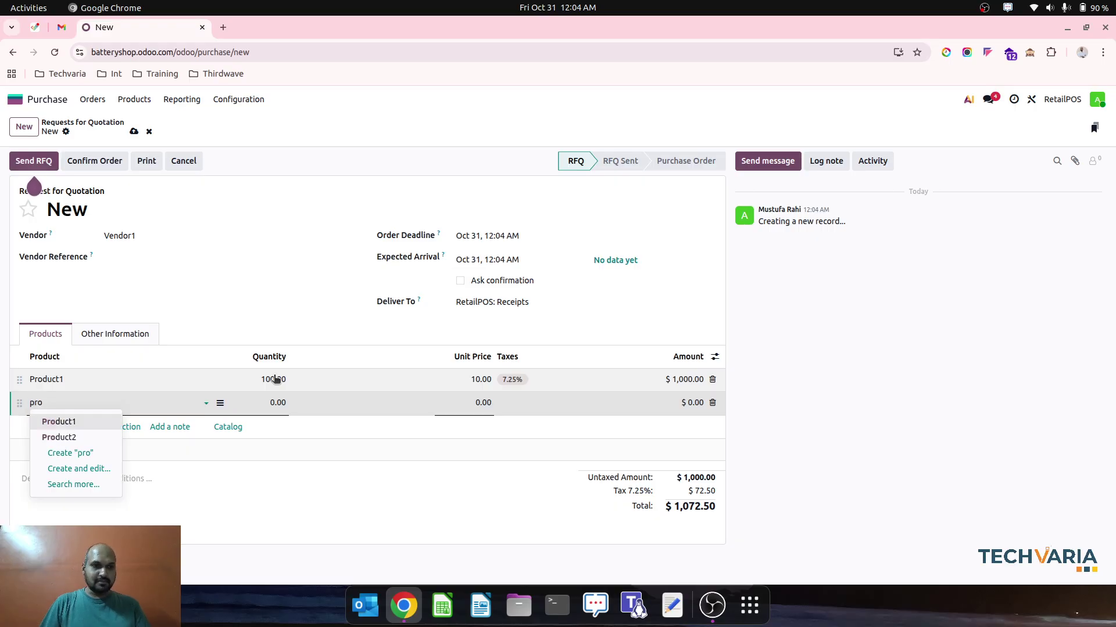
key(Down)
key(Return)
key(Tab)
key(Tab)
text(100)
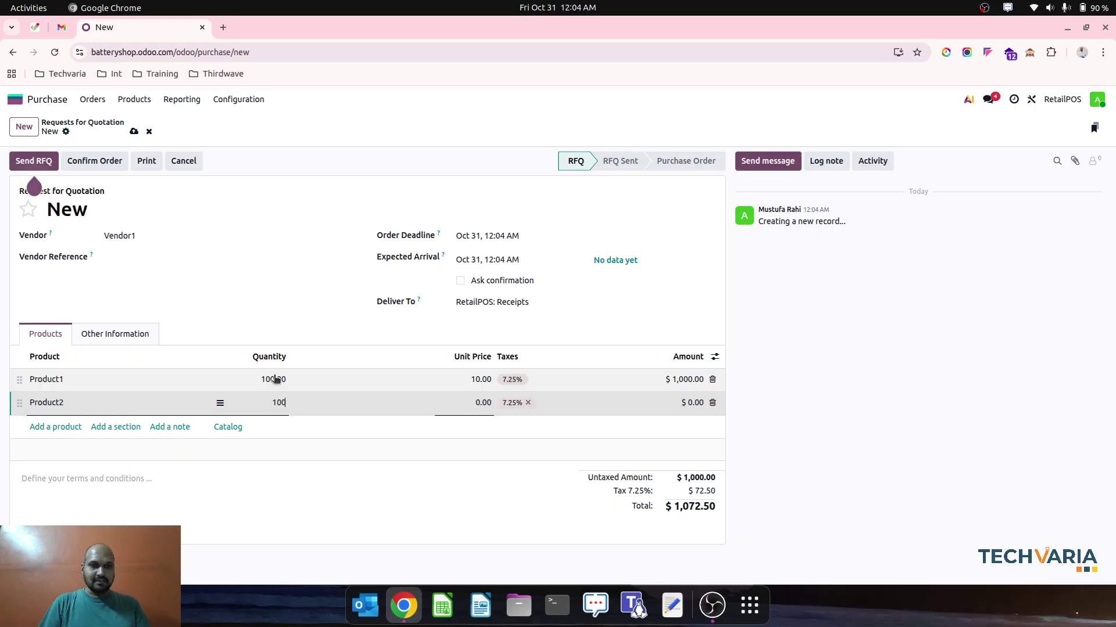
key(Tab)
text(12)
key(Tab)
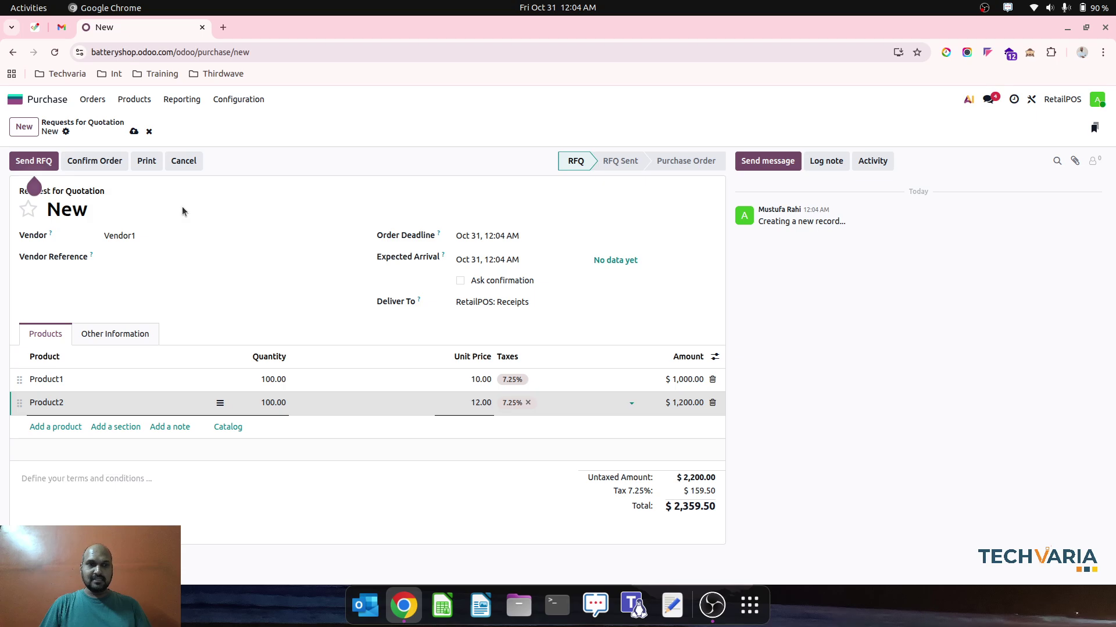
click(133, 130)
Step: Confirm purchase order P00004 and validate its receipt RPOS/IN/00001
click(94, 160)
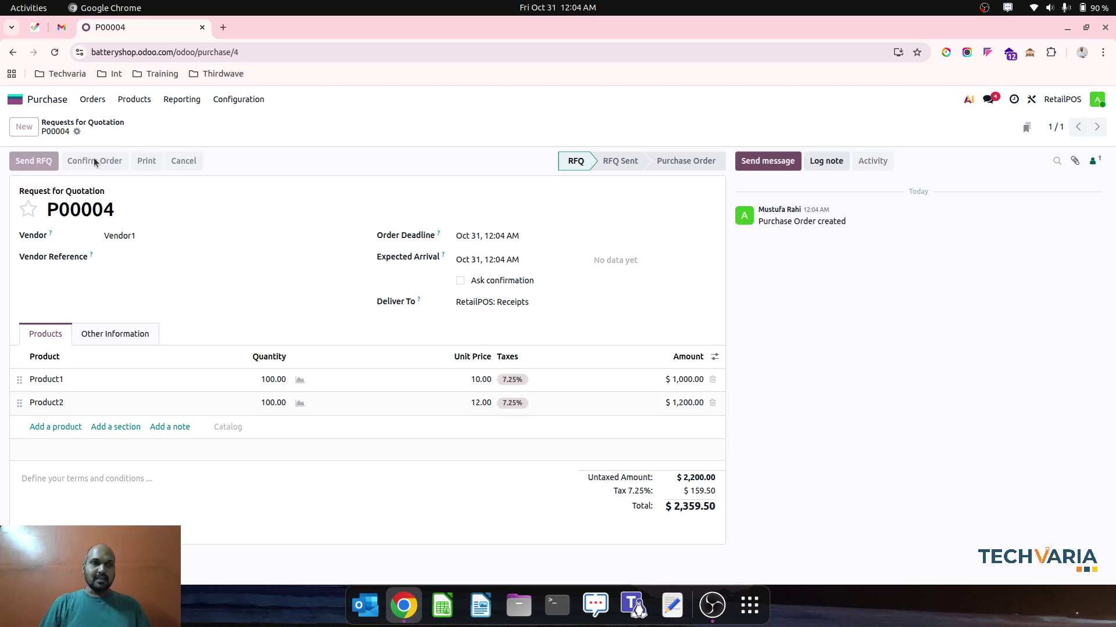
click(558, 129)
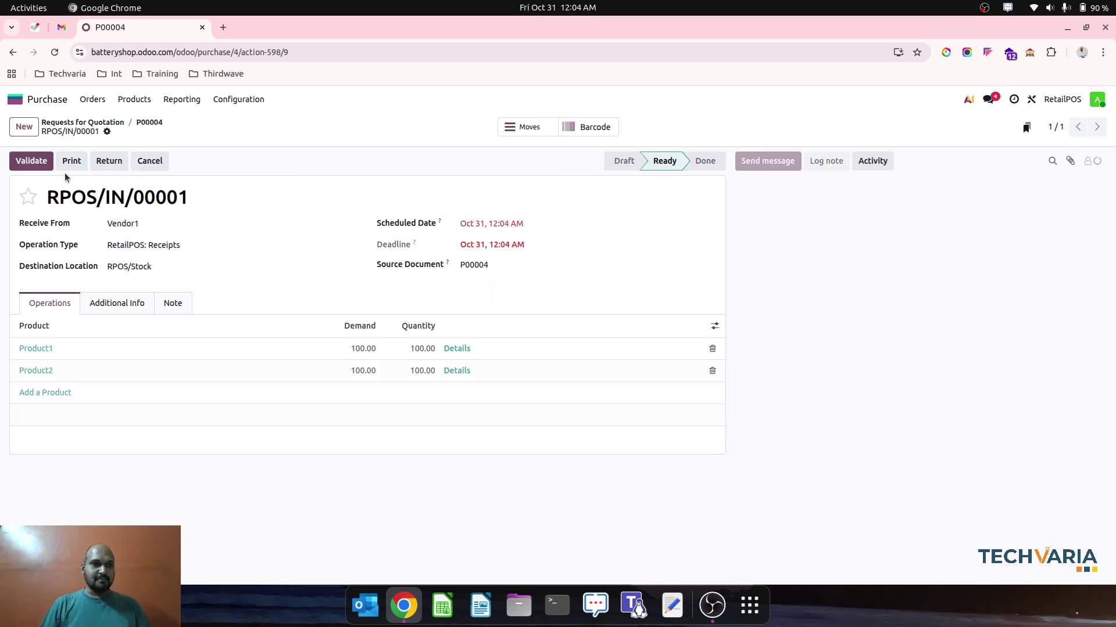
click(30, 160)
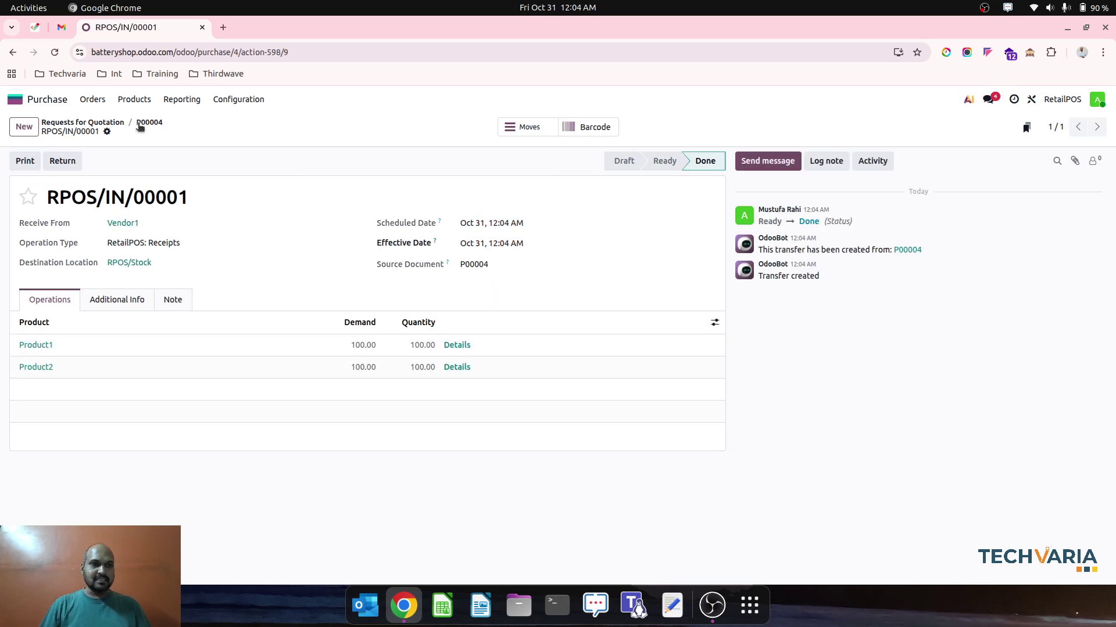
Step: Create and post vendor bill BILL/2025/10/0001 for $2,359.50 and review its journal items
click(93, 99)
click(116, 139)
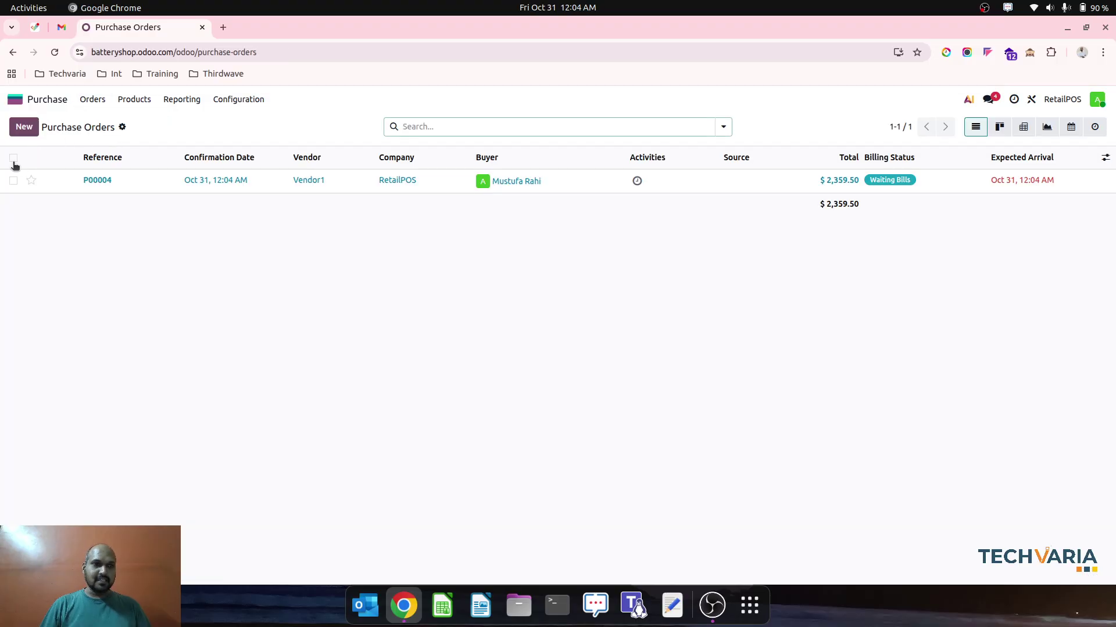
click(13, 157)
click(498, 128)
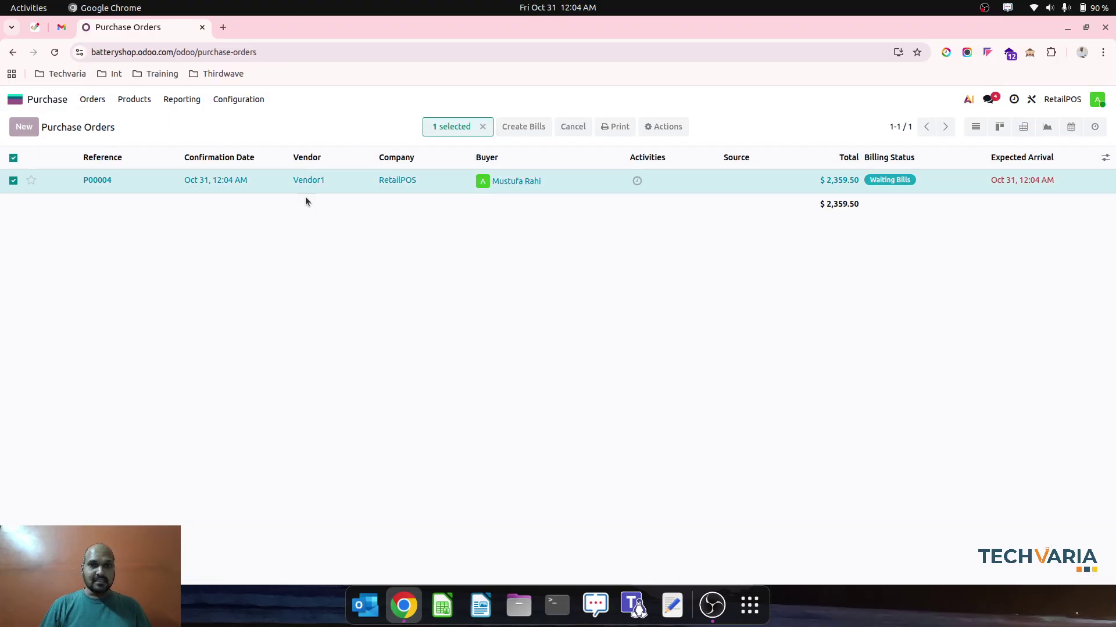
click(31, 161)
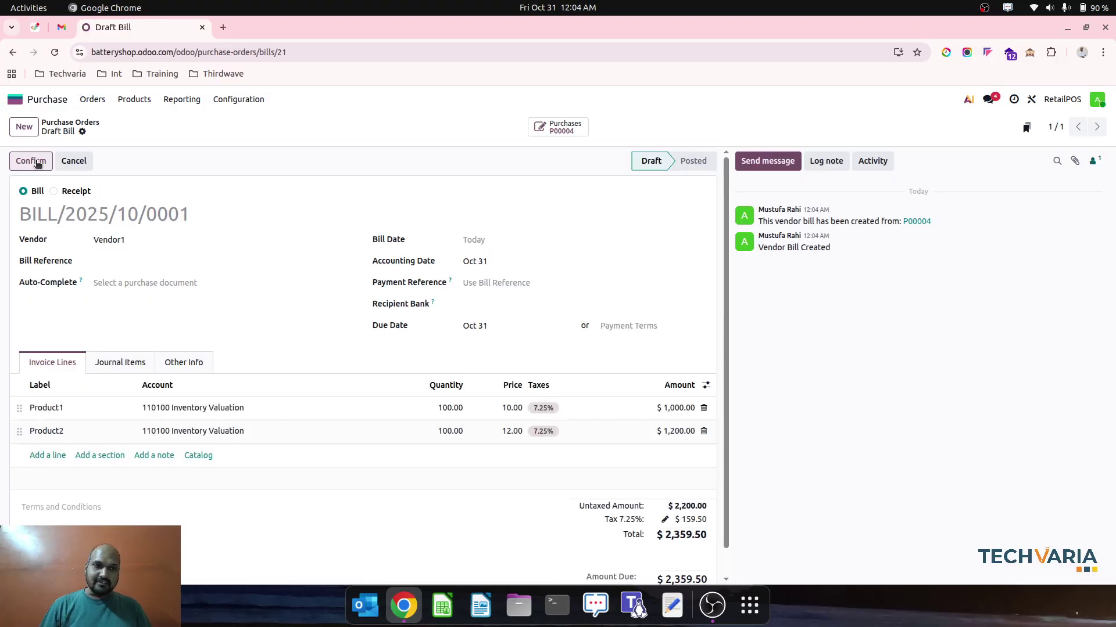
click(119, 360)
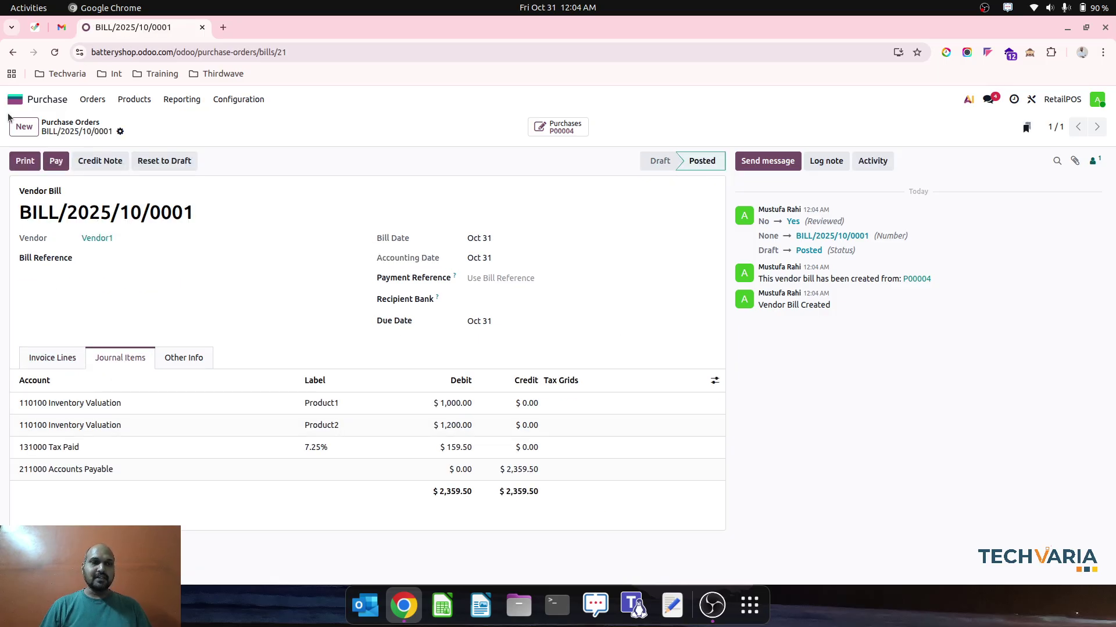
click(15, 99)
Step: Check the Balance Sheet and 110100 general ledger ($2,200), then the empty Profit and Loss
click(519, 274)
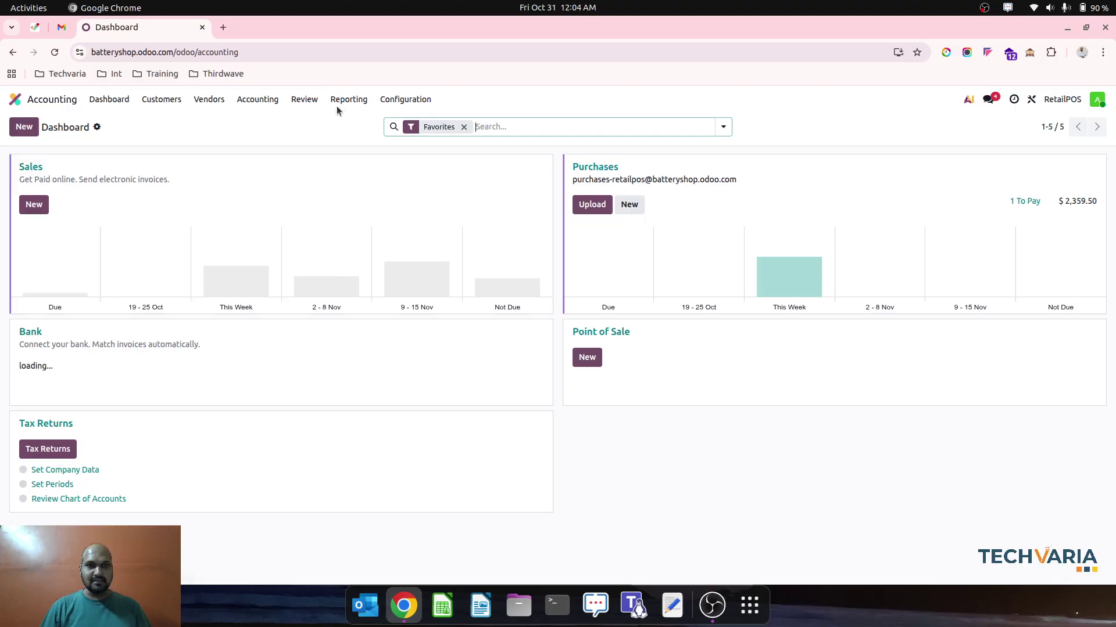
click(343, 101)
click(370, 137)
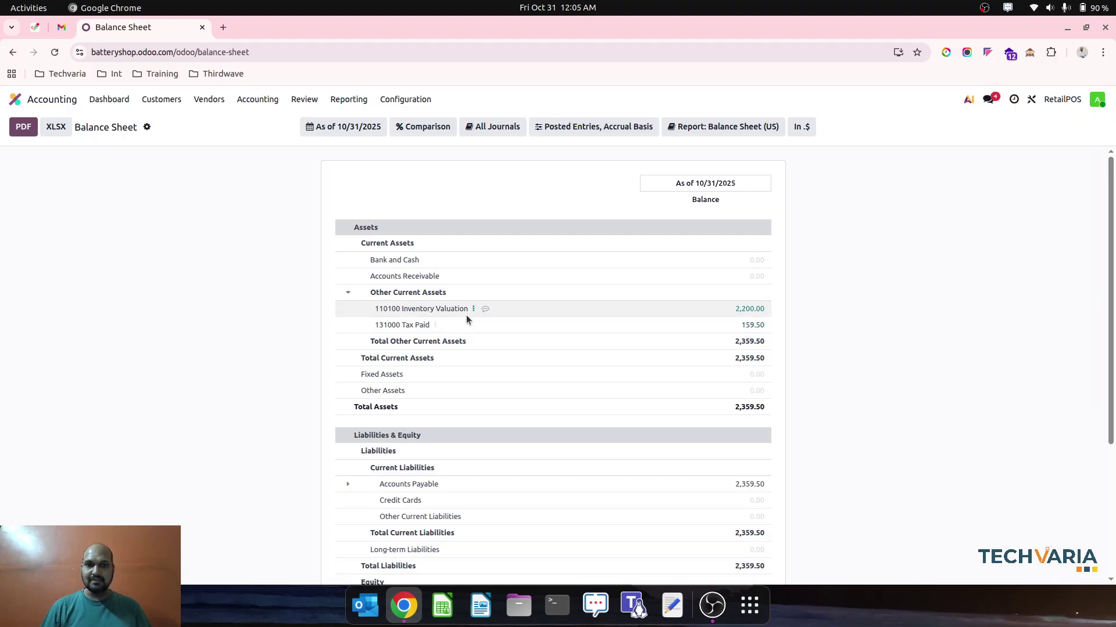
click(473, 310)
click(491, 317)
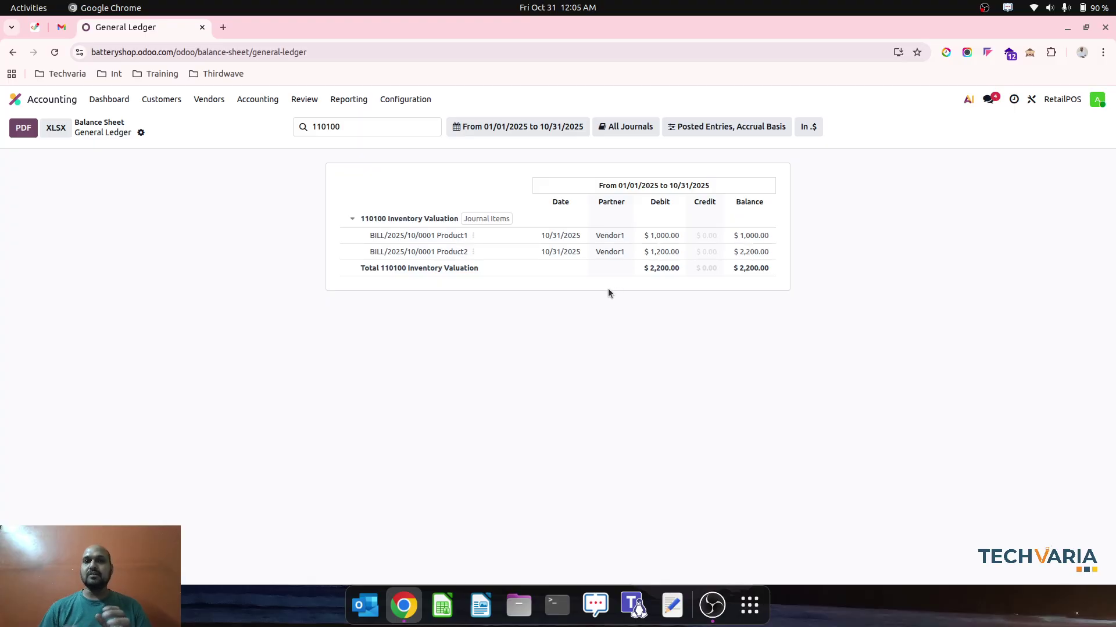
click(348, 100)
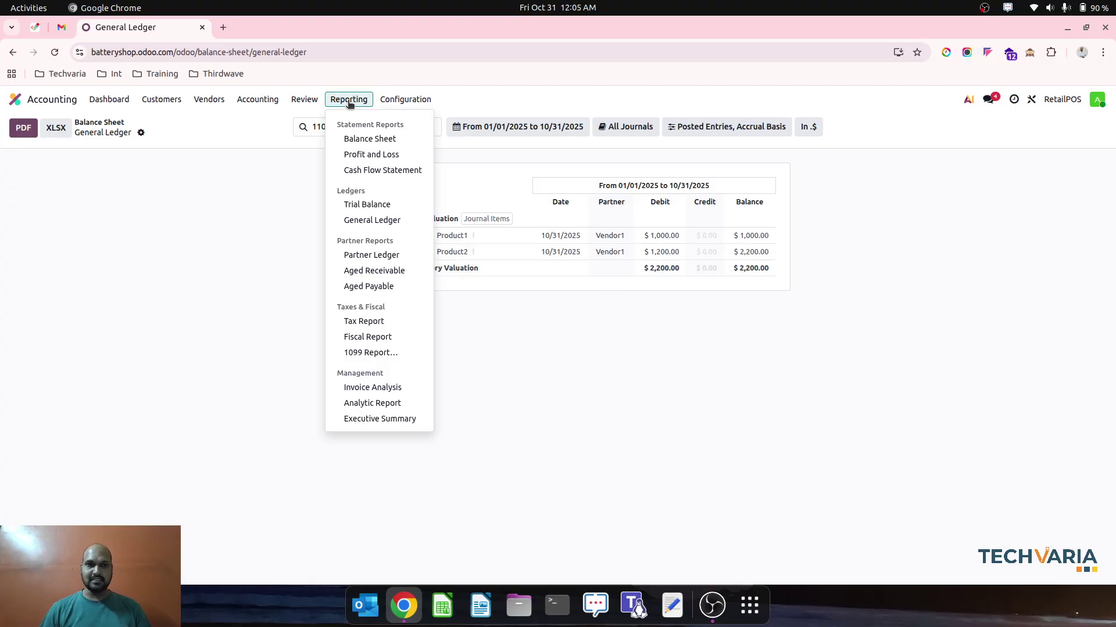
click(369, 153)
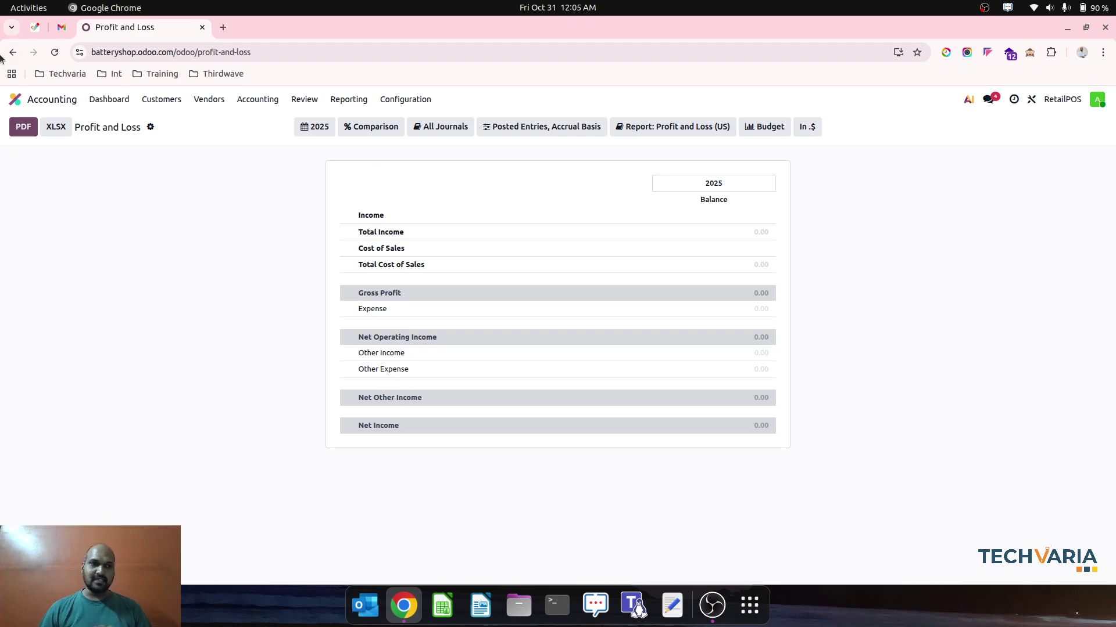
Step: Sell 2 Product1 and 2 Product2 for $235.95 cash, then start empty order 1002
click(44, 103)
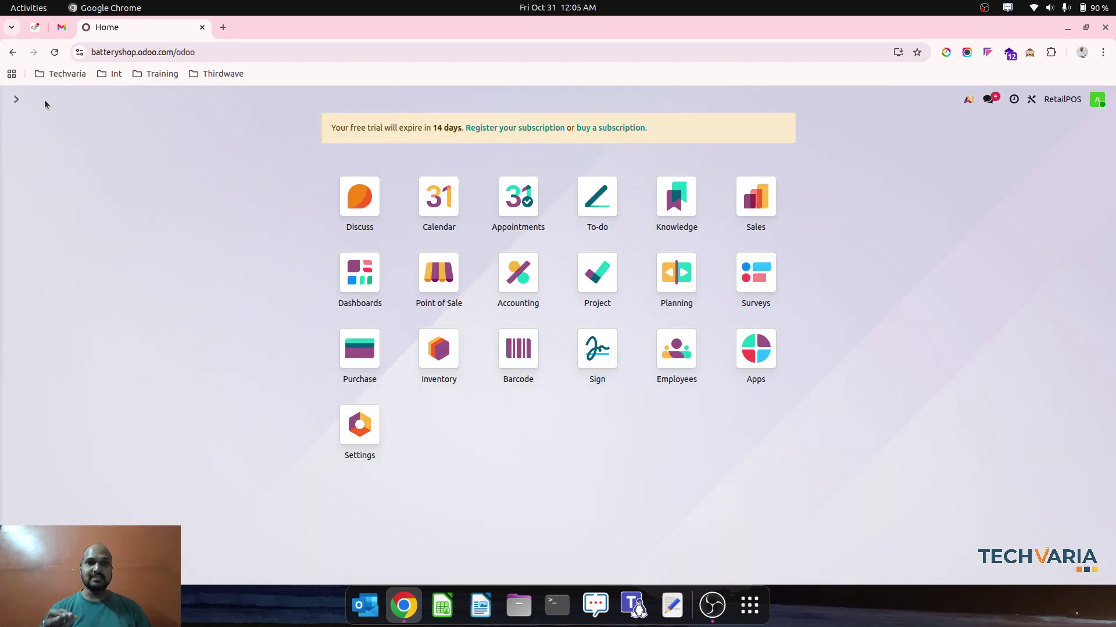
click(423, 289)
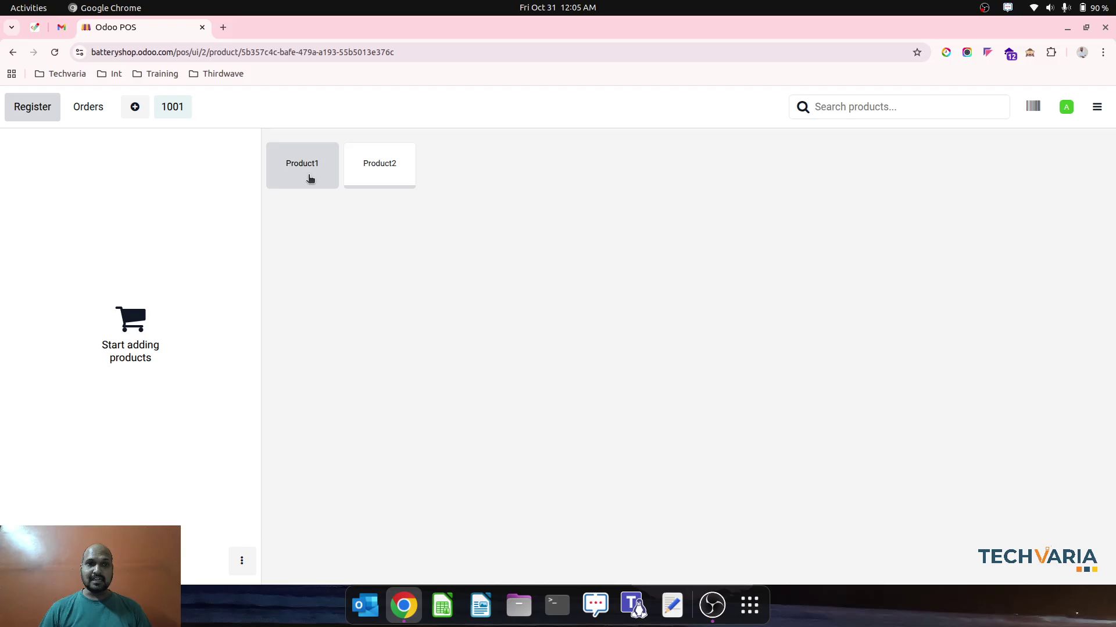
click(309, 175)
double_click(391, 175)
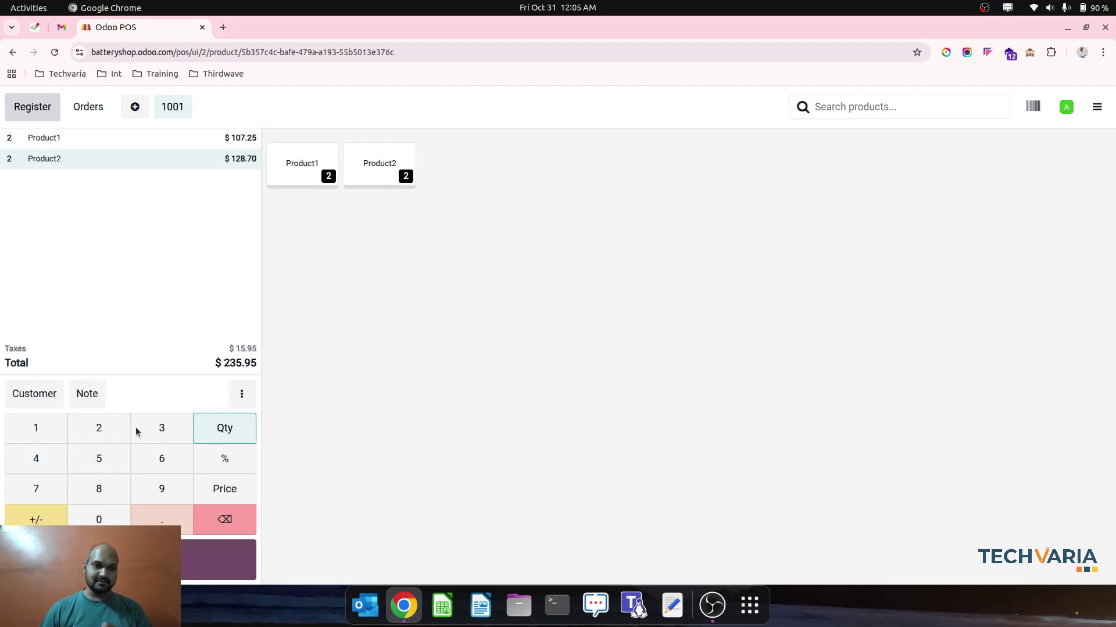
click(219, 559)
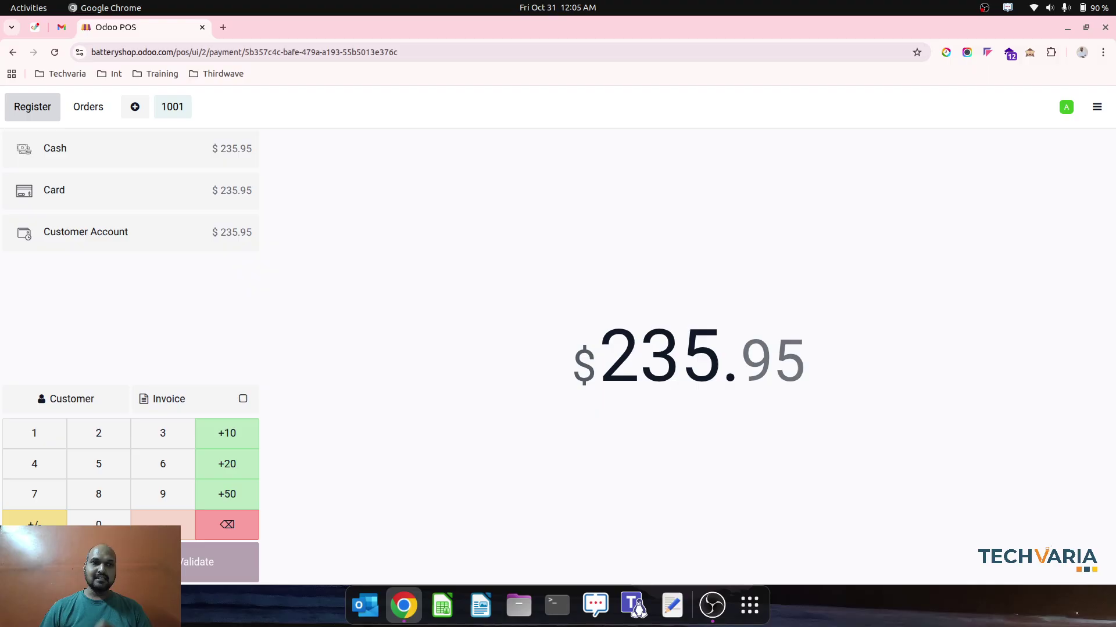
click(162, 160)
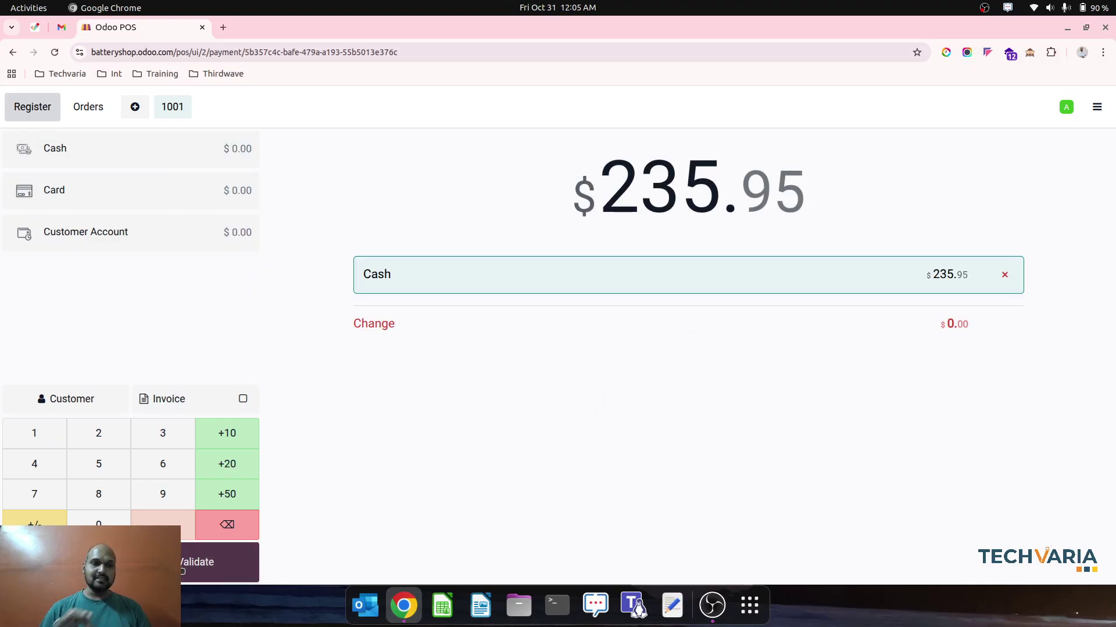
click(183, 570)
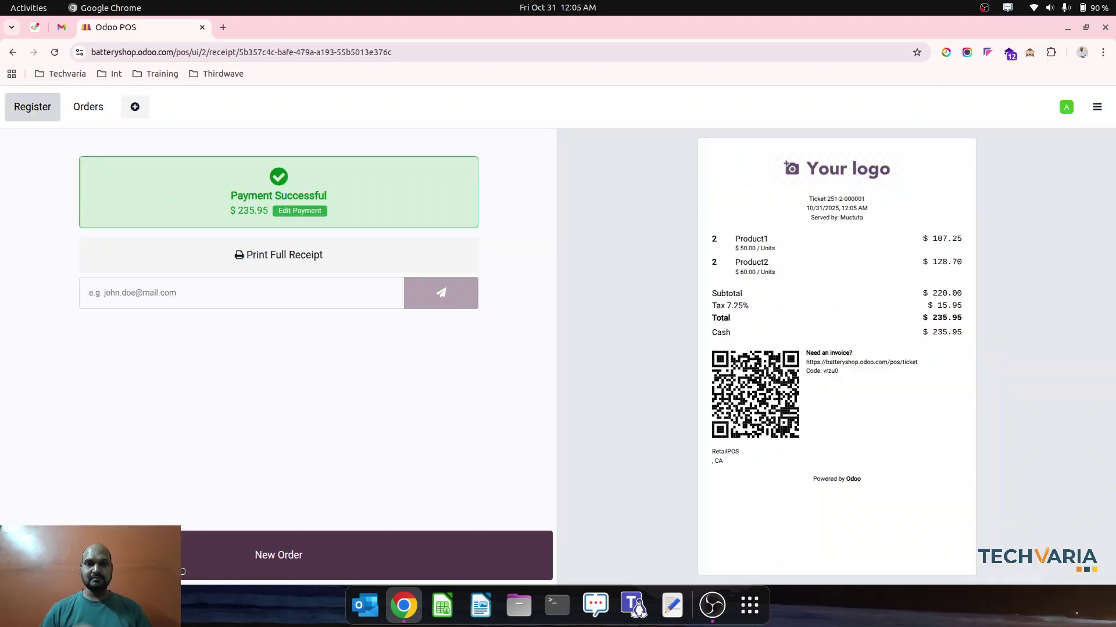
click(182, 572)
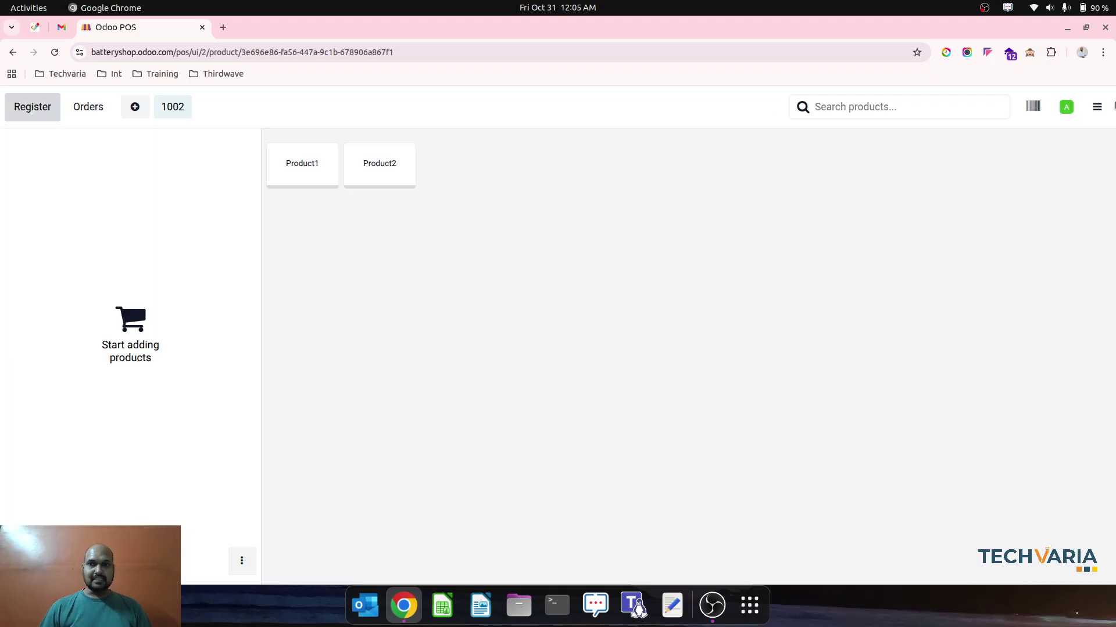
click(1105, 119)
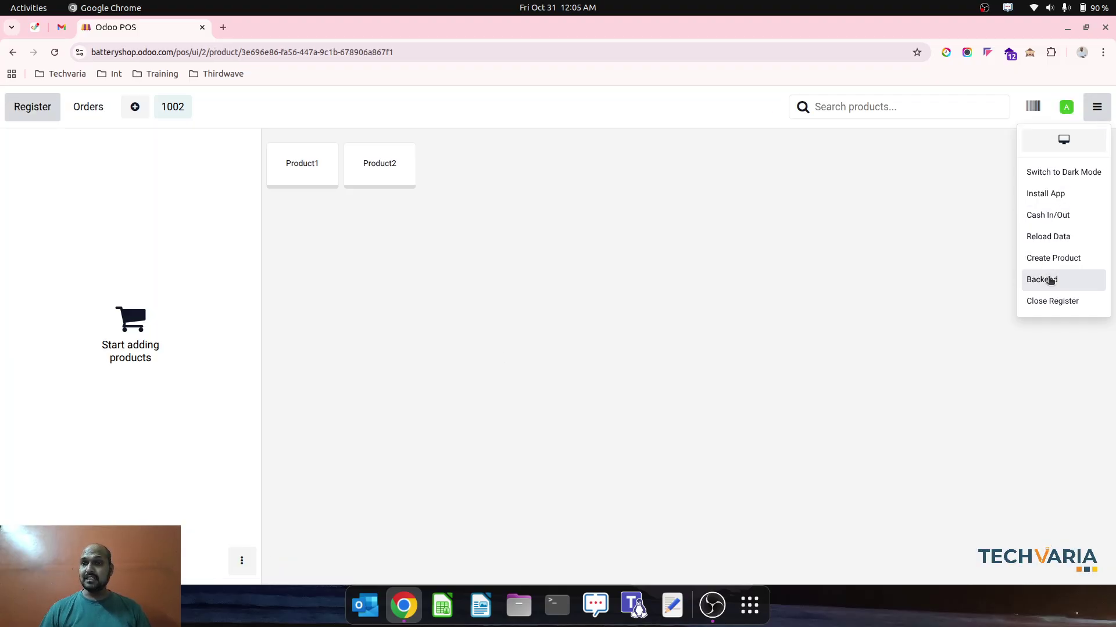
Step: Close the POS register with 235.95 cash counted and go to the Accounting reports
click(1054, 300)
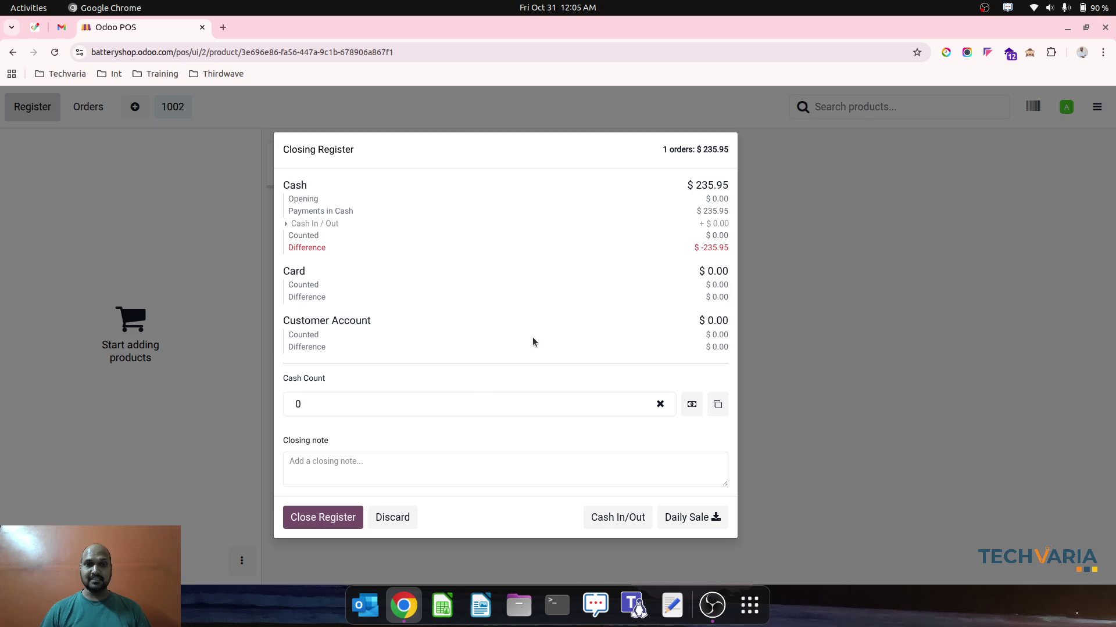
text(23)
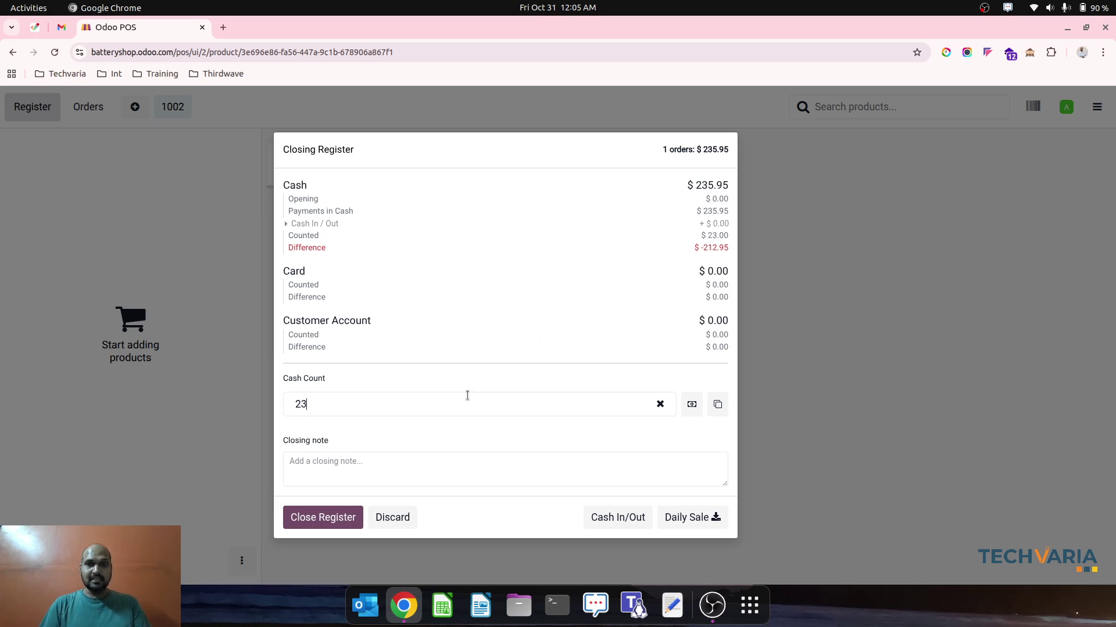
text(5)
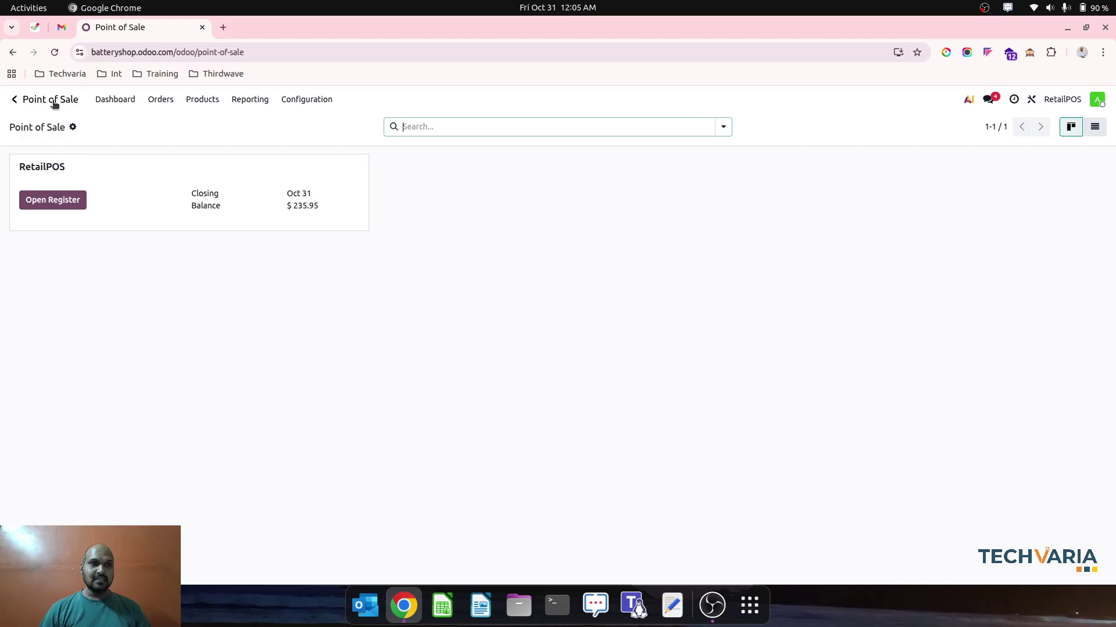
click(14, 98)
click(515, 273)
click(349, 99)
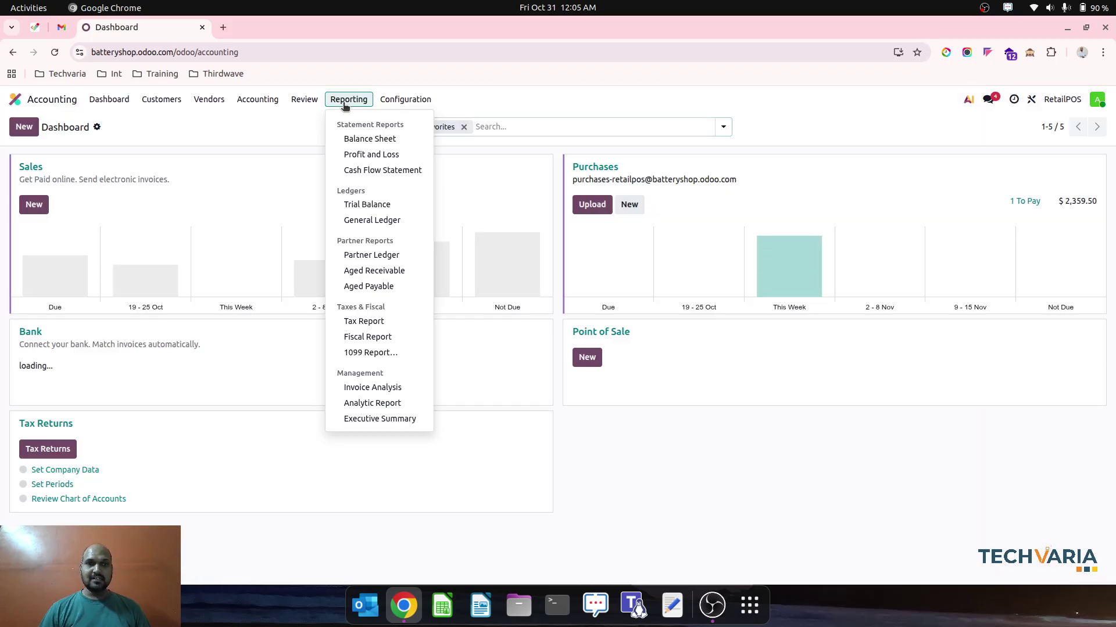
Step: Open the 110100 Inventory Valuation general ledger from the Balance Sheet report
click(364, 137)
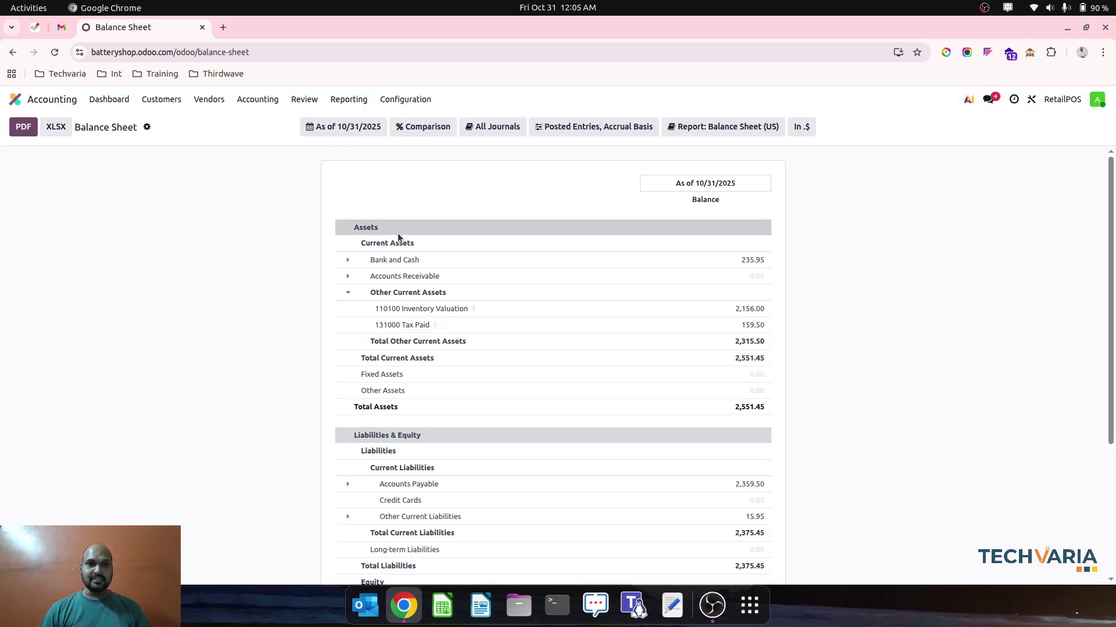
click(473, 309)
click(496, 318)
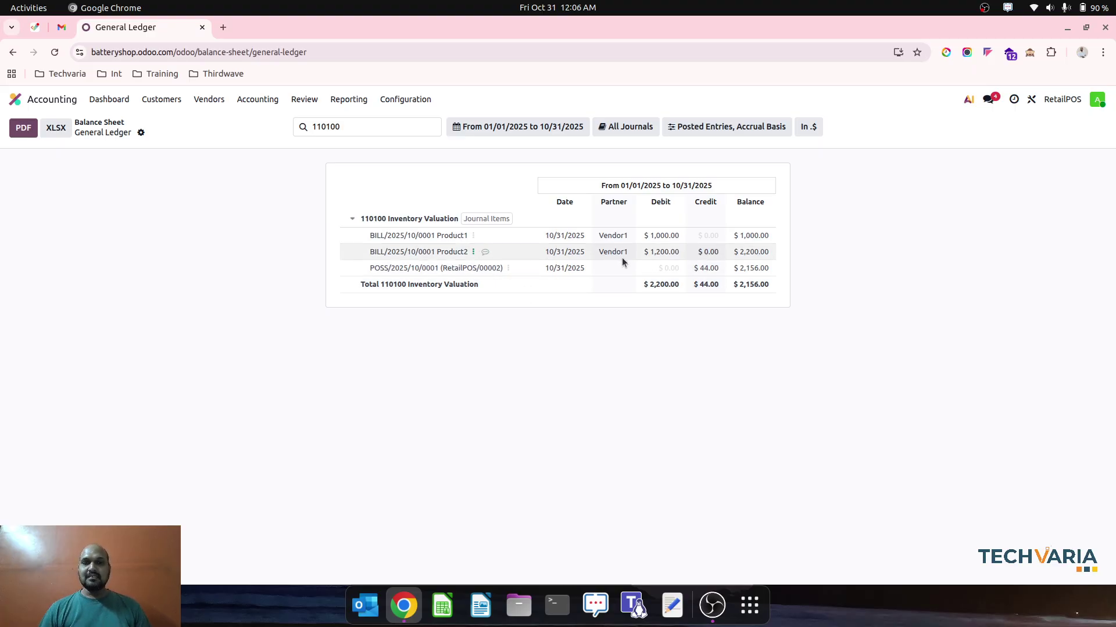
Step: Inspect entry POSS/2025/10/0001 and its reconciled receivable items, then return to the 110100 ledger
click(507, 270)
click(526, 278)
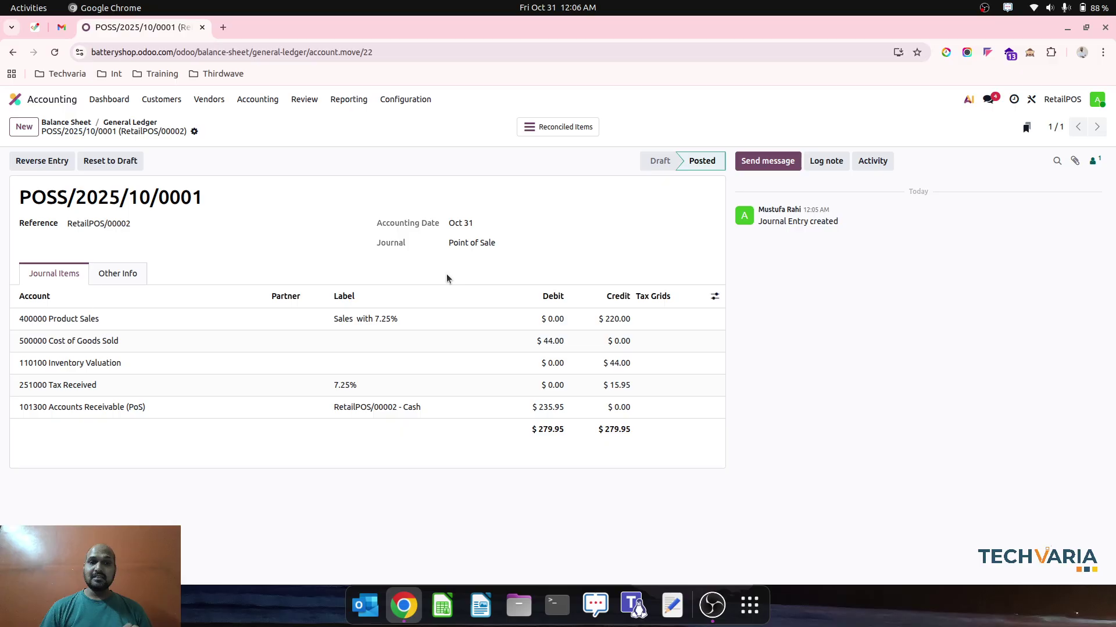
click(575, 133)
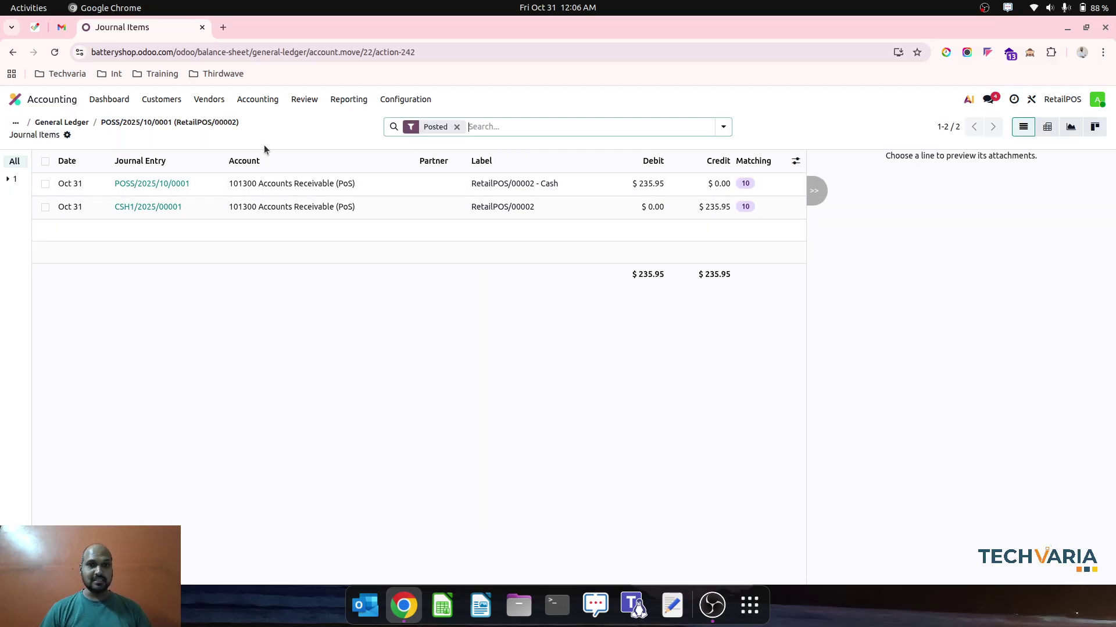
click(76, 124)
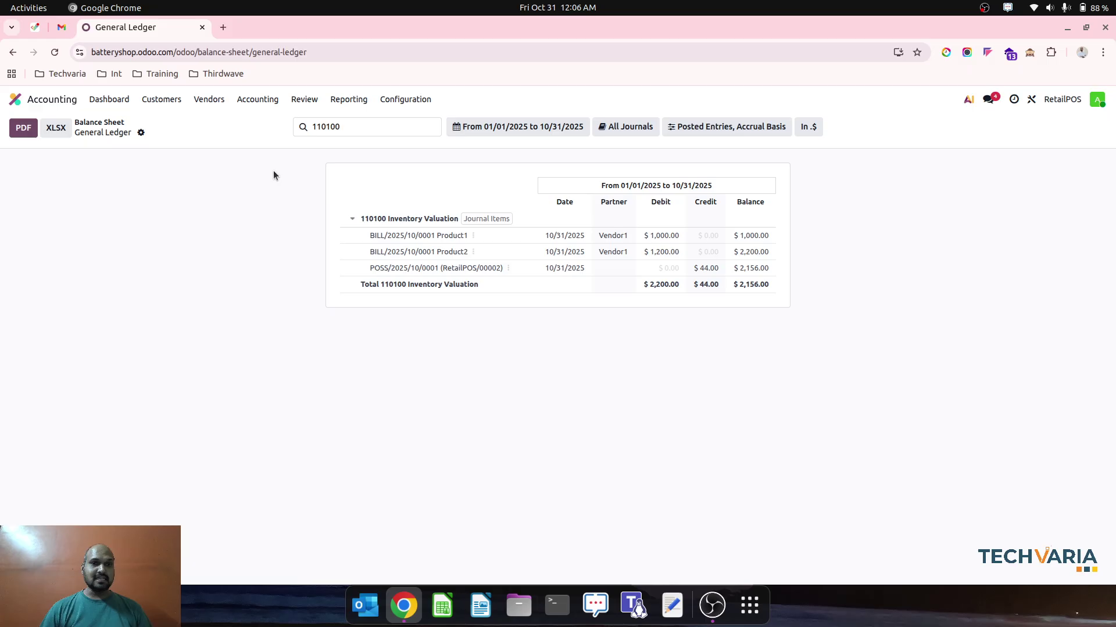
Step: Open the 500000 Cost of Goods Sold general ledger from the Profit and Loss report
click(348, 100)
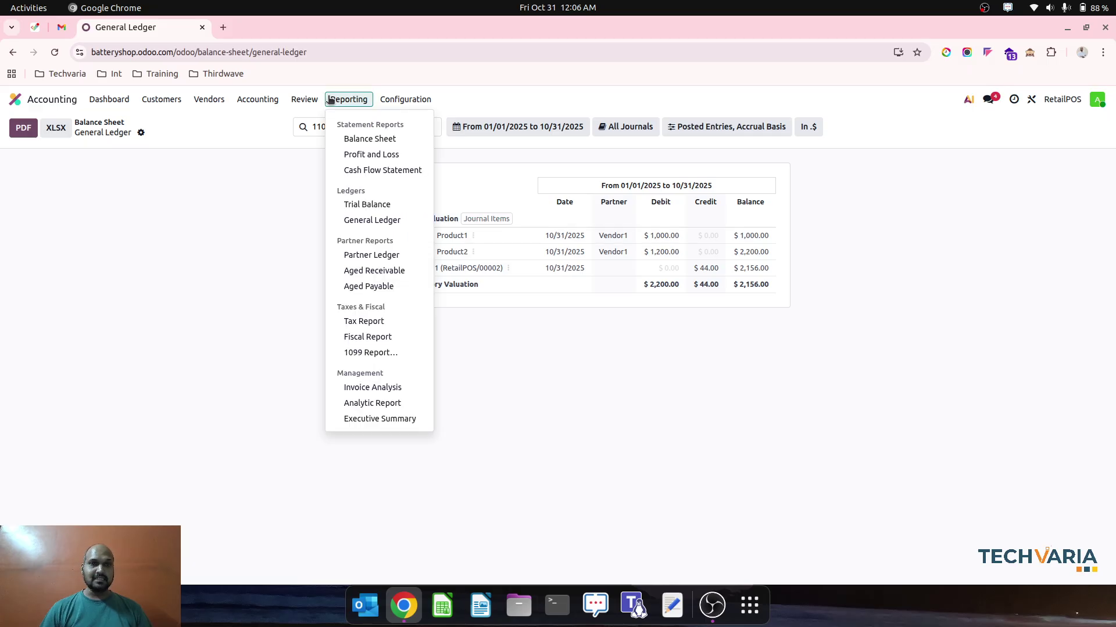
click(362, 154)
click(457, 281)
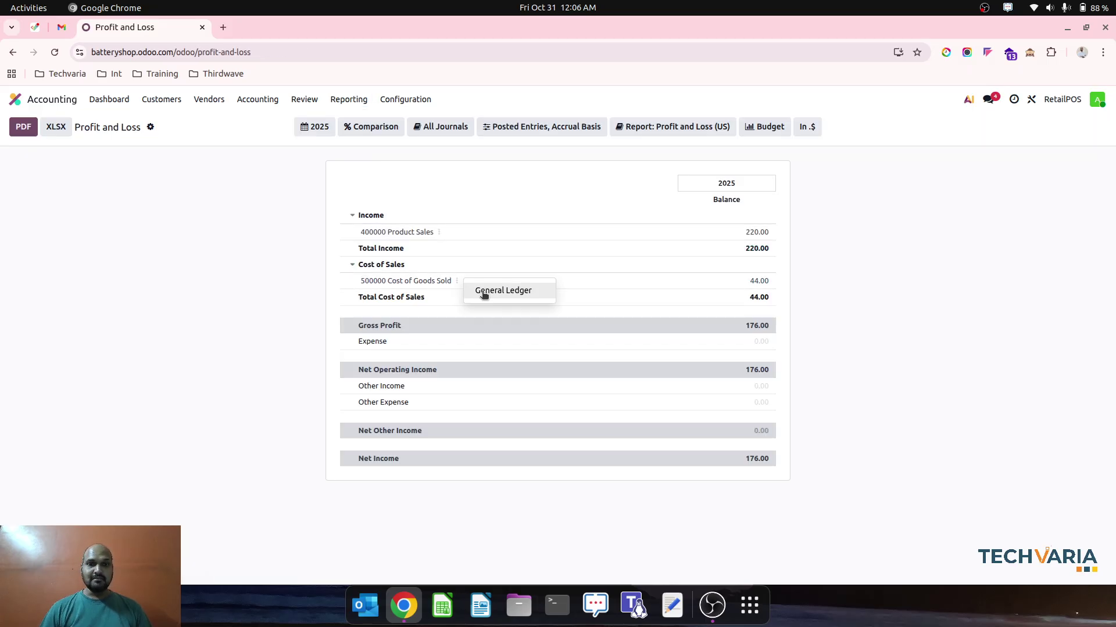
click(484, 294)
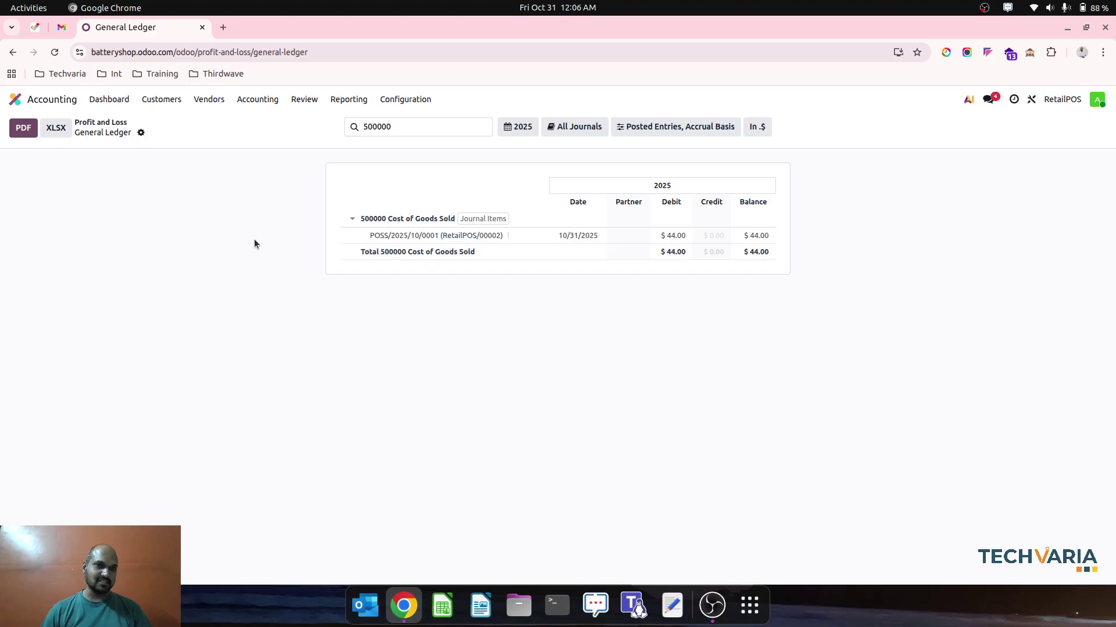
Step: Open the RetailPOS register and accept the opening cash to start selling
click(52, 100)
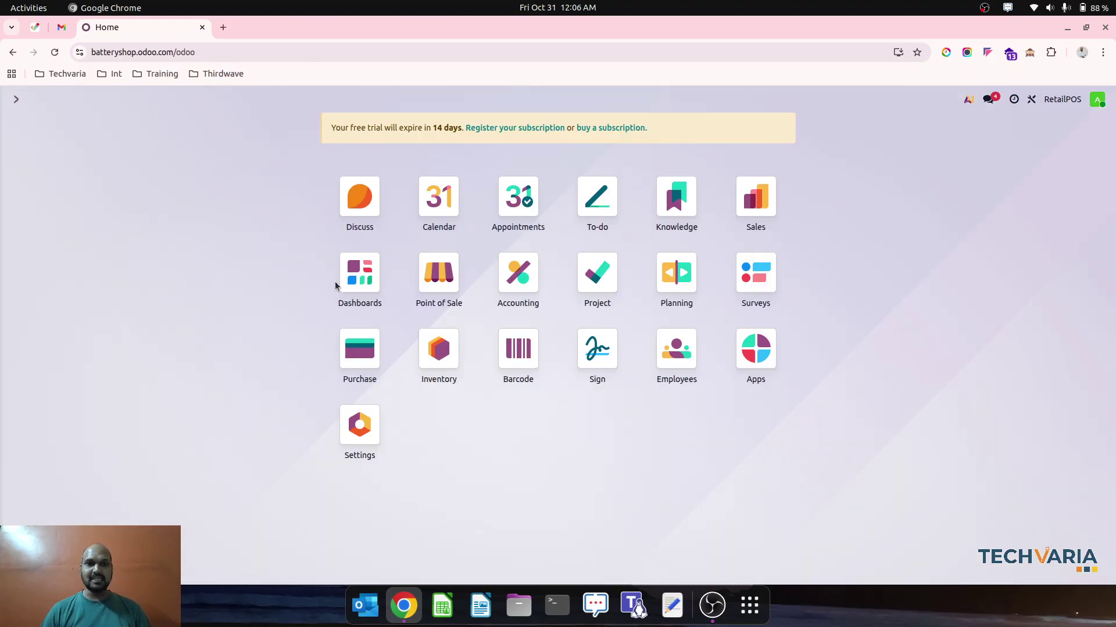
click(439, 278)
click(58, 200)
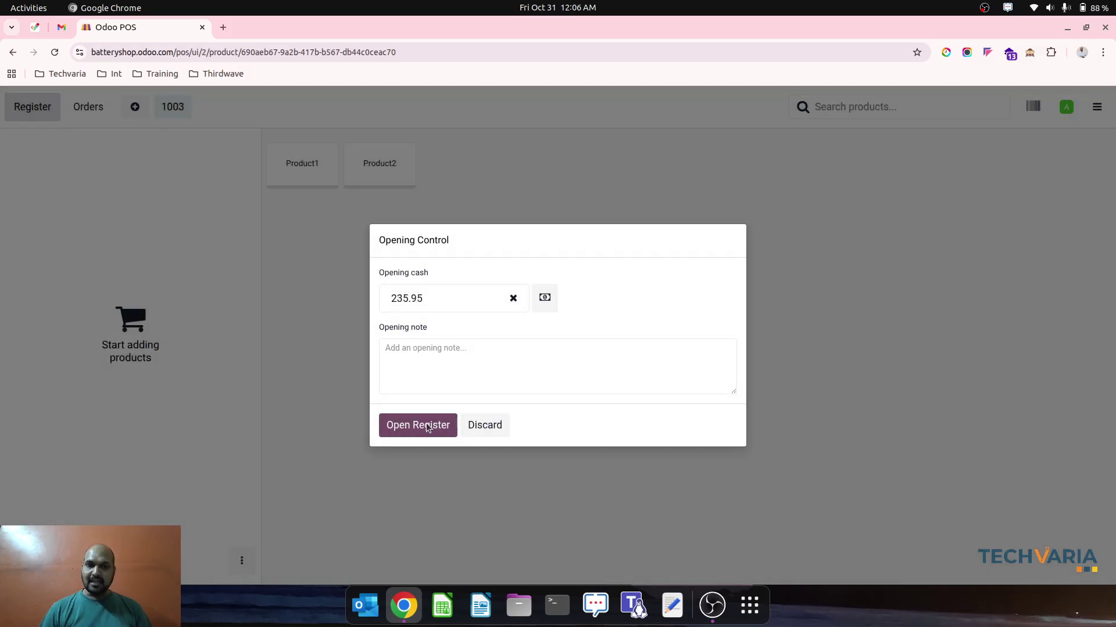
click(428, 428)
Step: Add Product1 and Product2 to the order and assign Customer1
click(306, 173)
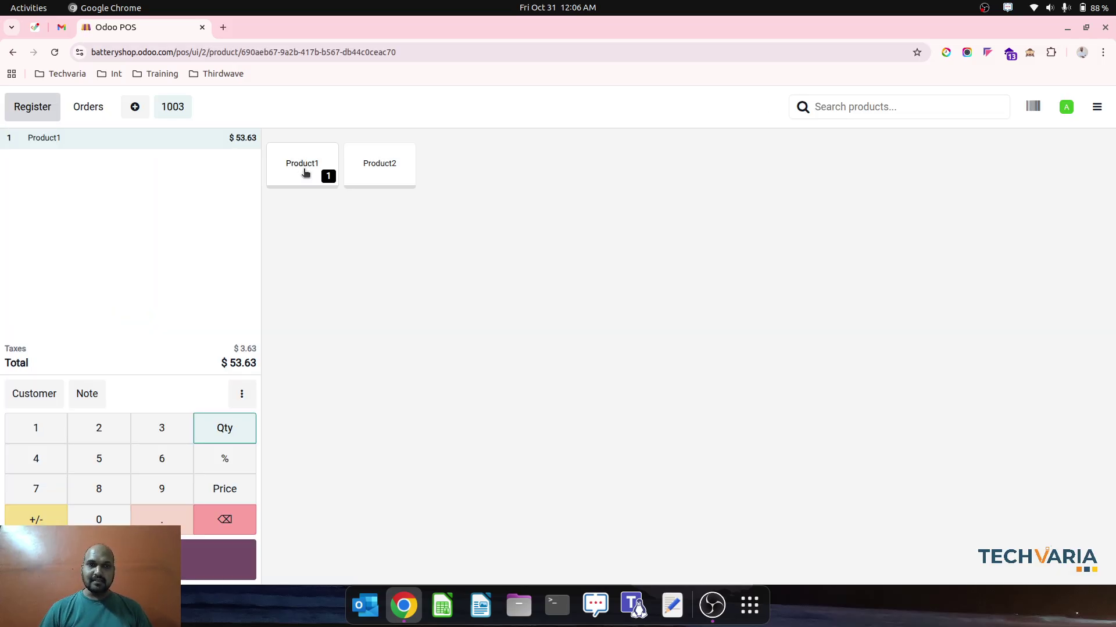
click(378, 171)
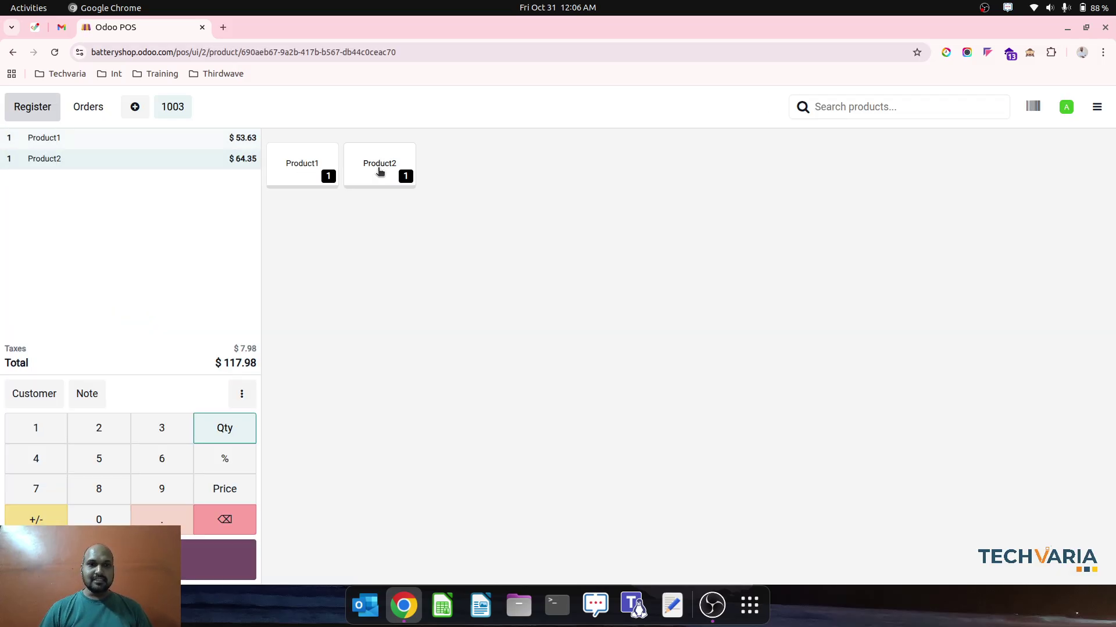
click(46, 394)
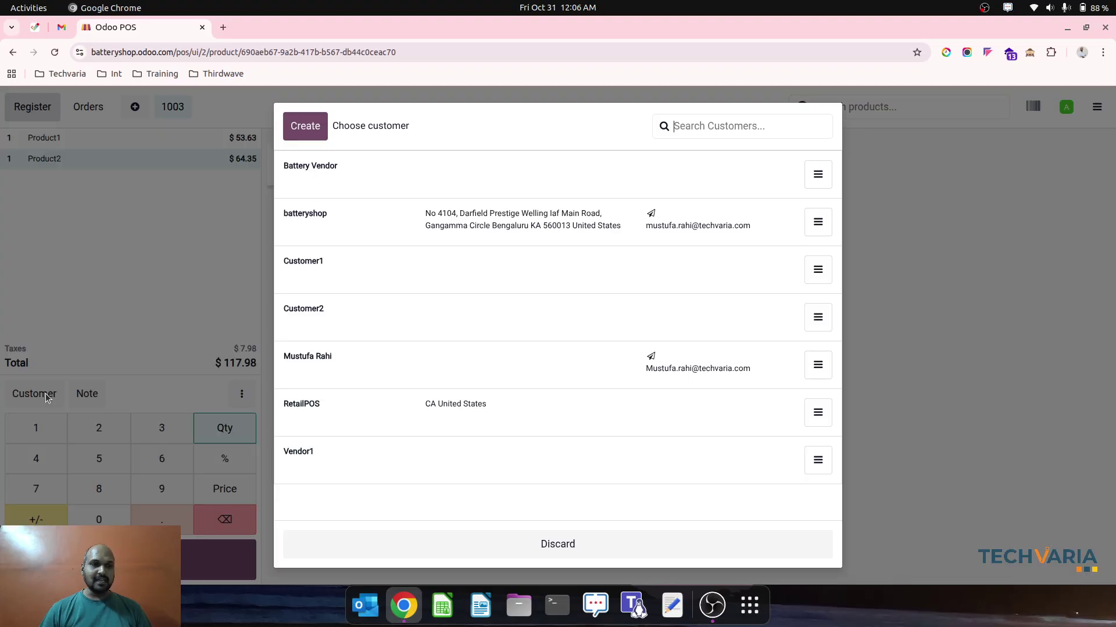
click(326, 284)
Step: Pay the full $117.98 in cash and validate the order
click(219, 559)
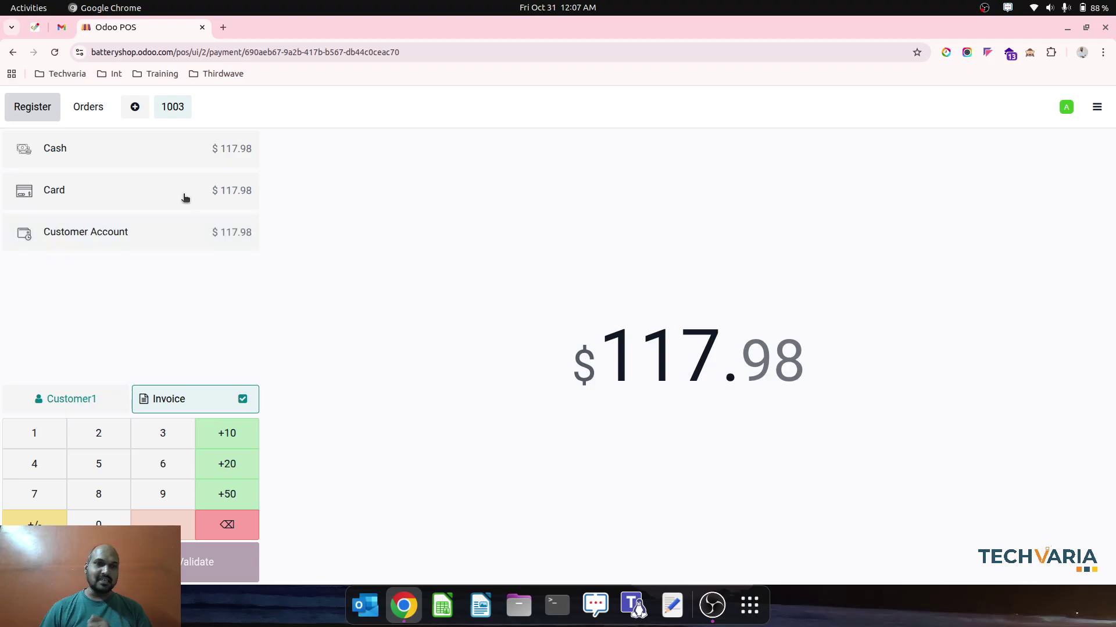
click(173, 158)
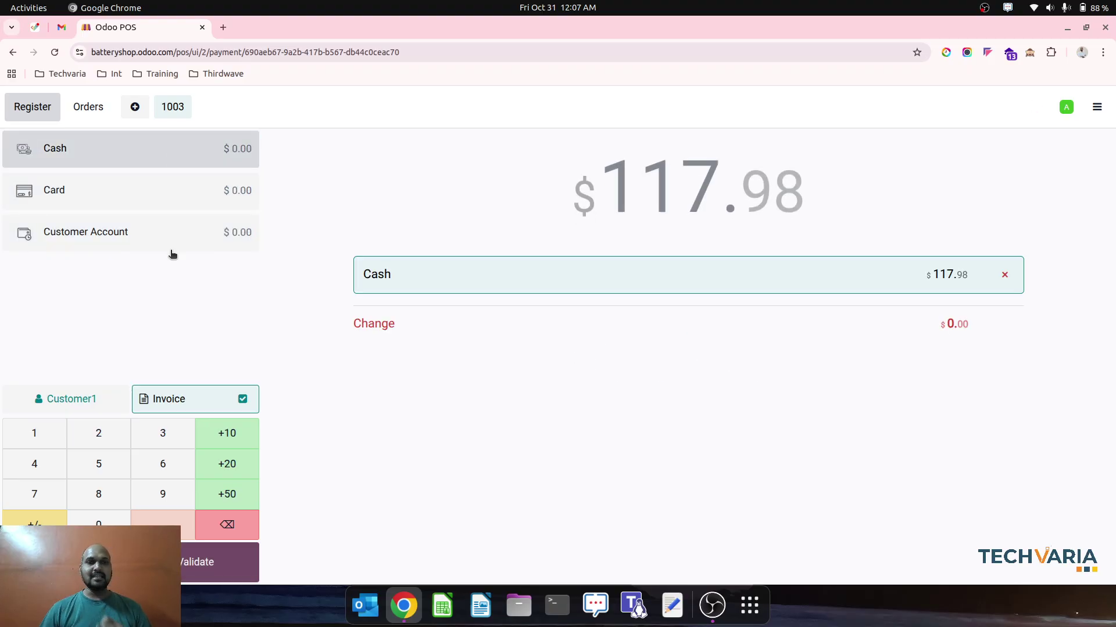
click(220, 562)
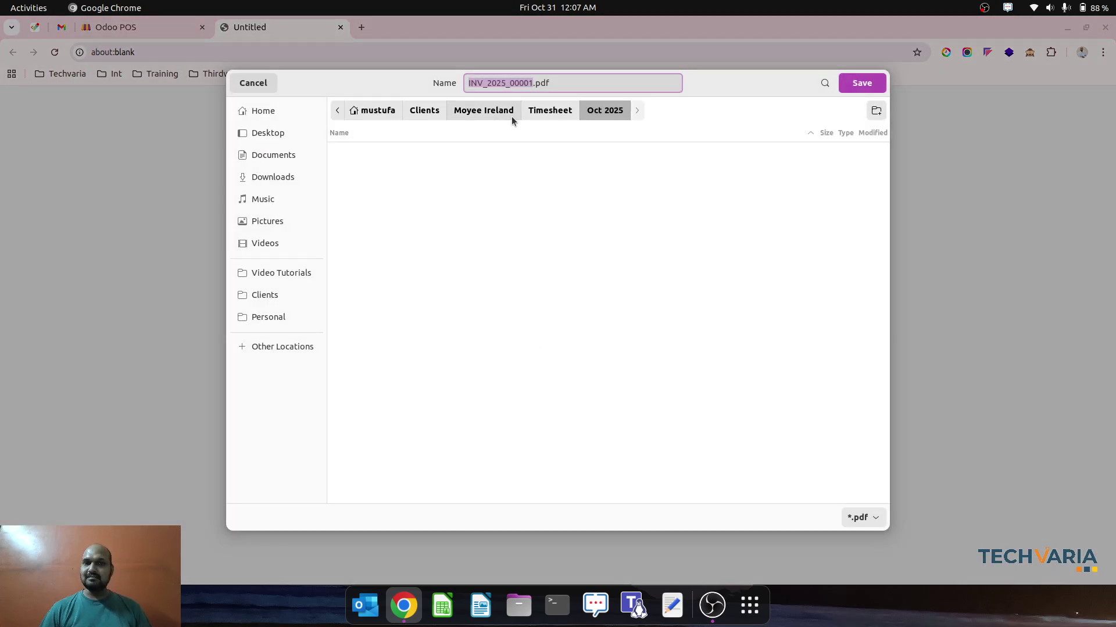
Step: Save INV_2025_00001.pdf to Downloads, replacing the existing file
click(273, 177)
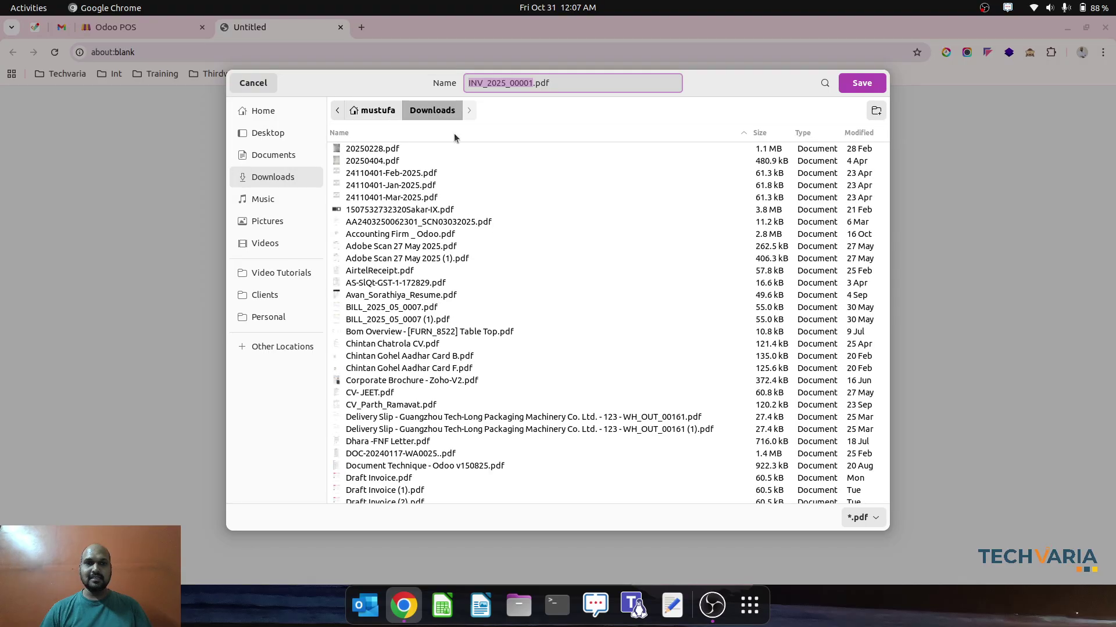
click(846, 85)
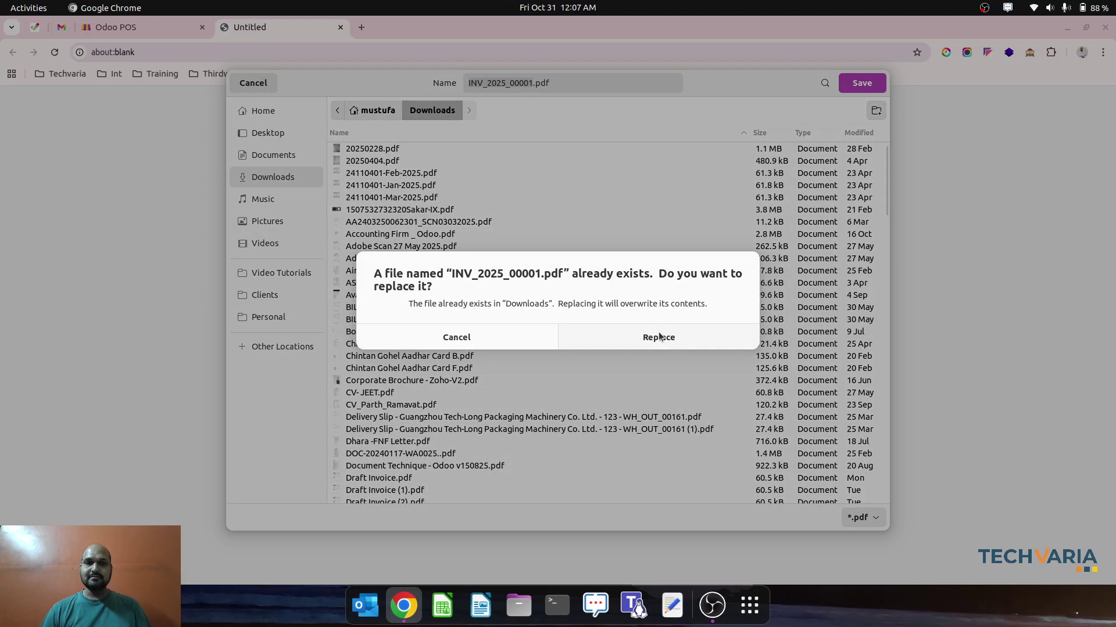
click(658, 337)
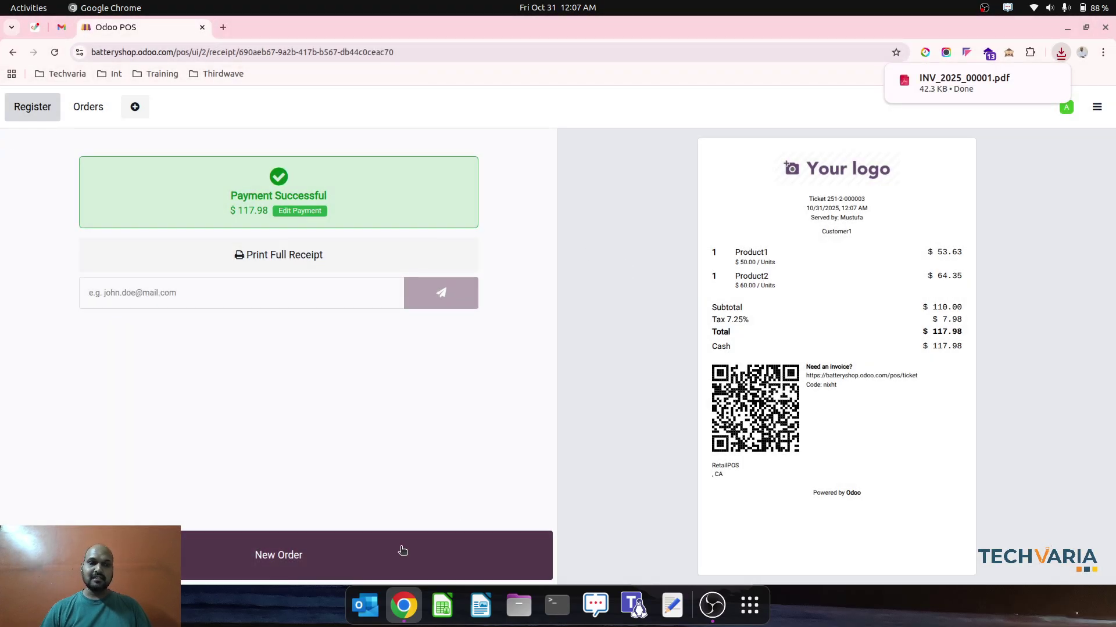
Step: Close the RetailPOS register with 353.93 counted in cash
click(366, 565)
click(1096, 109)
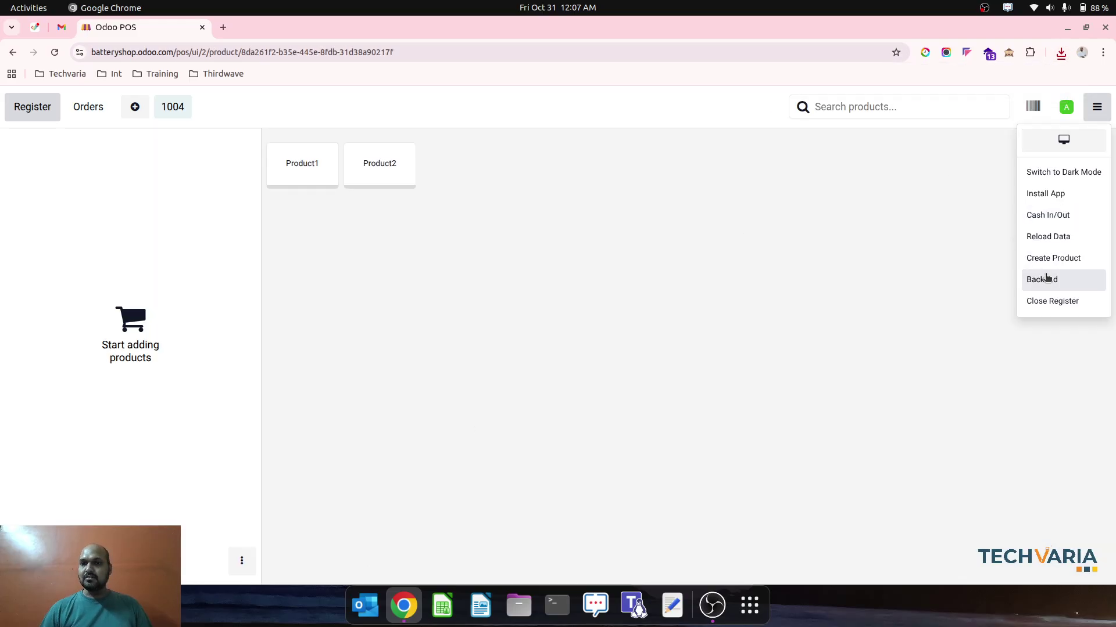
click(1056, 300)
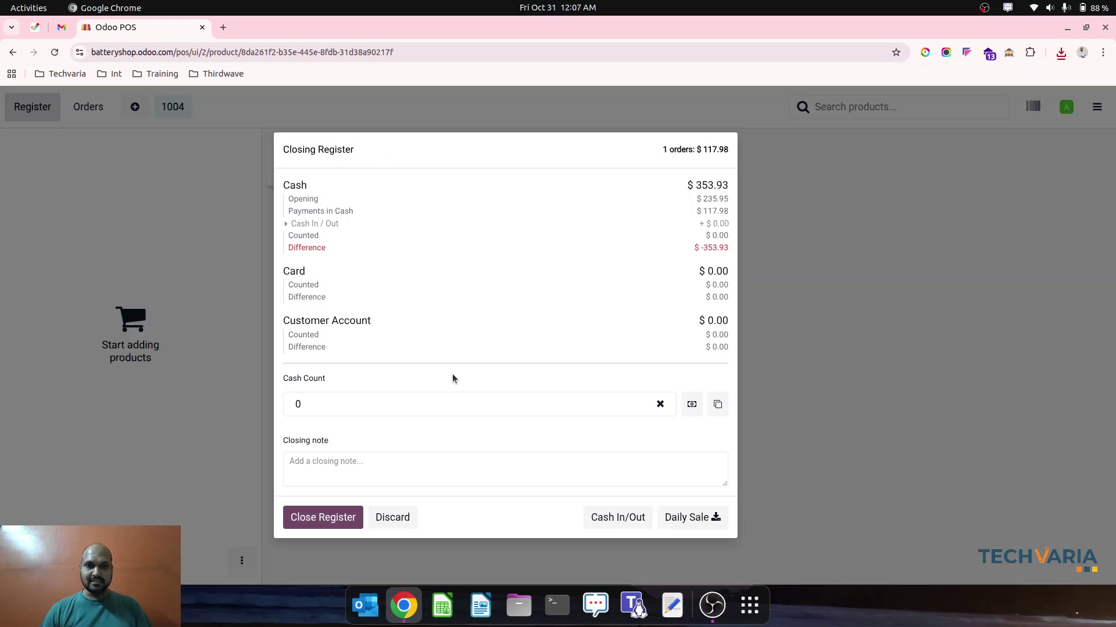
text(353)
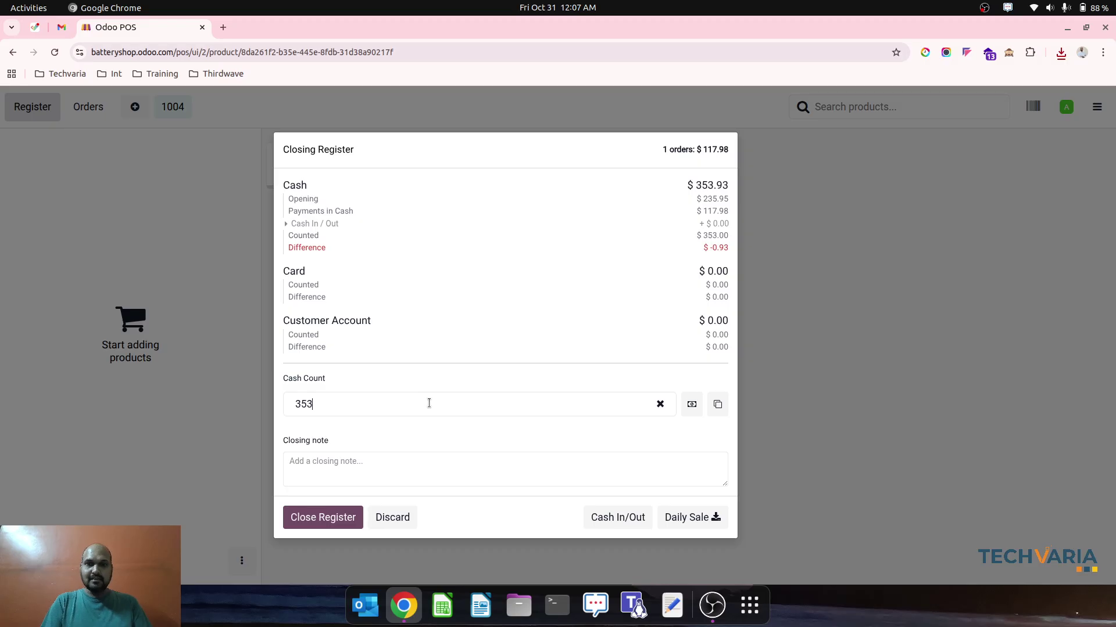
text(.93)
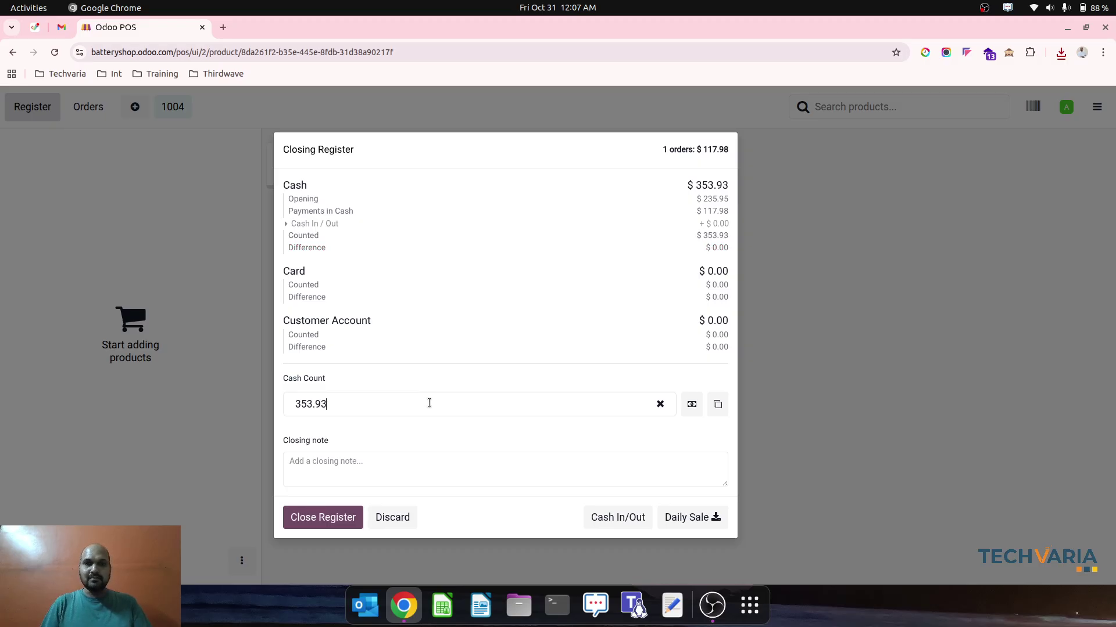
click(325, 519)
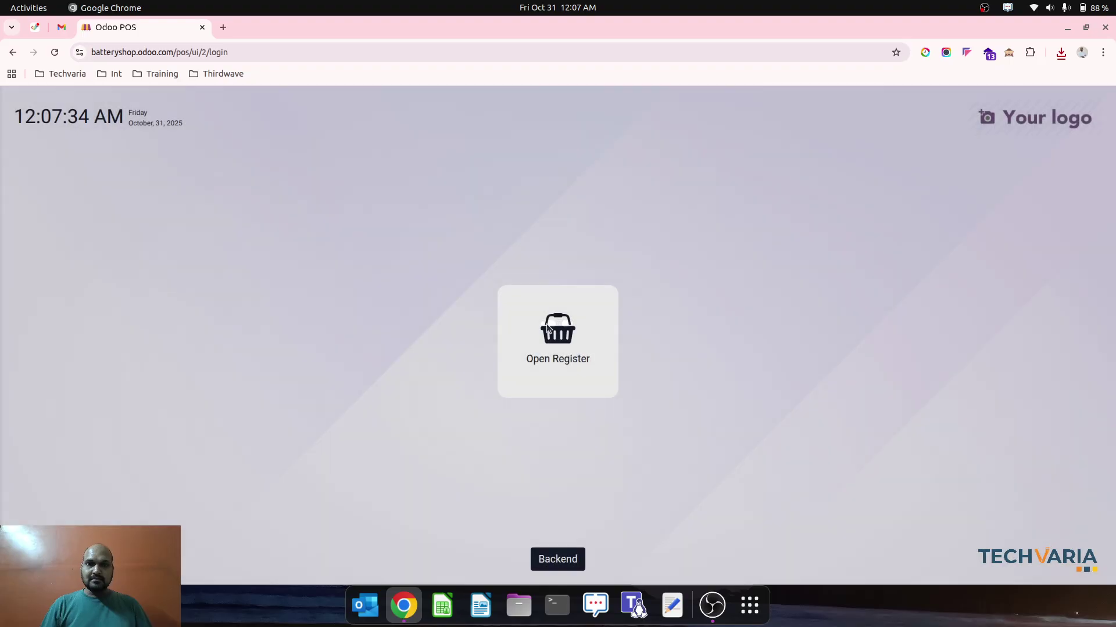
Step: Open POS order RetailPOS - 000003 in the Point of Sale back office
click(552, 561)
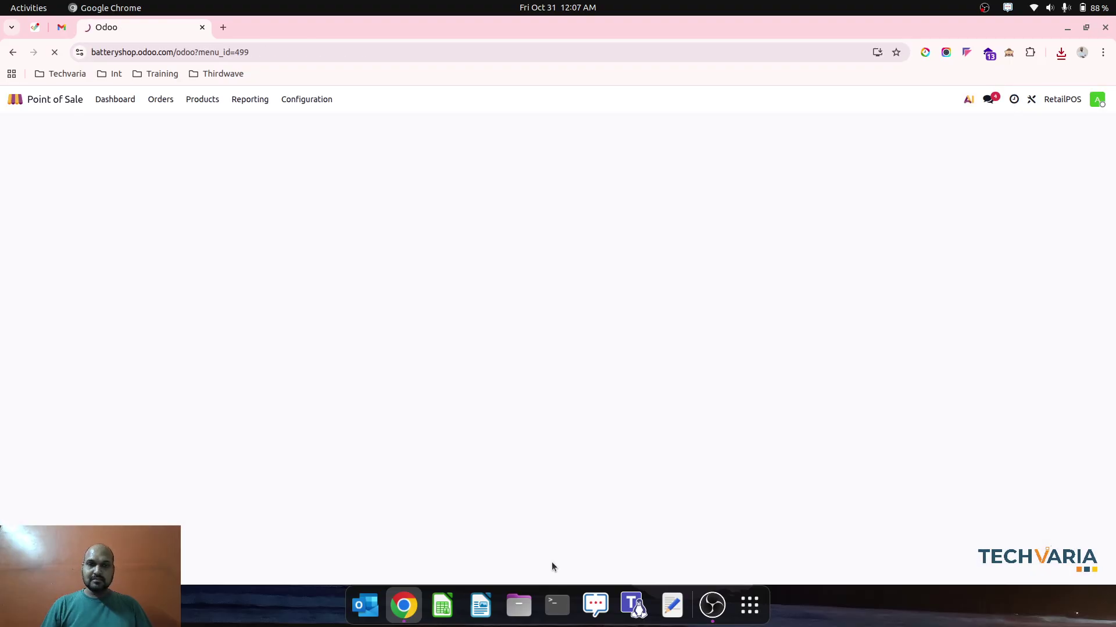
click(159, 104)
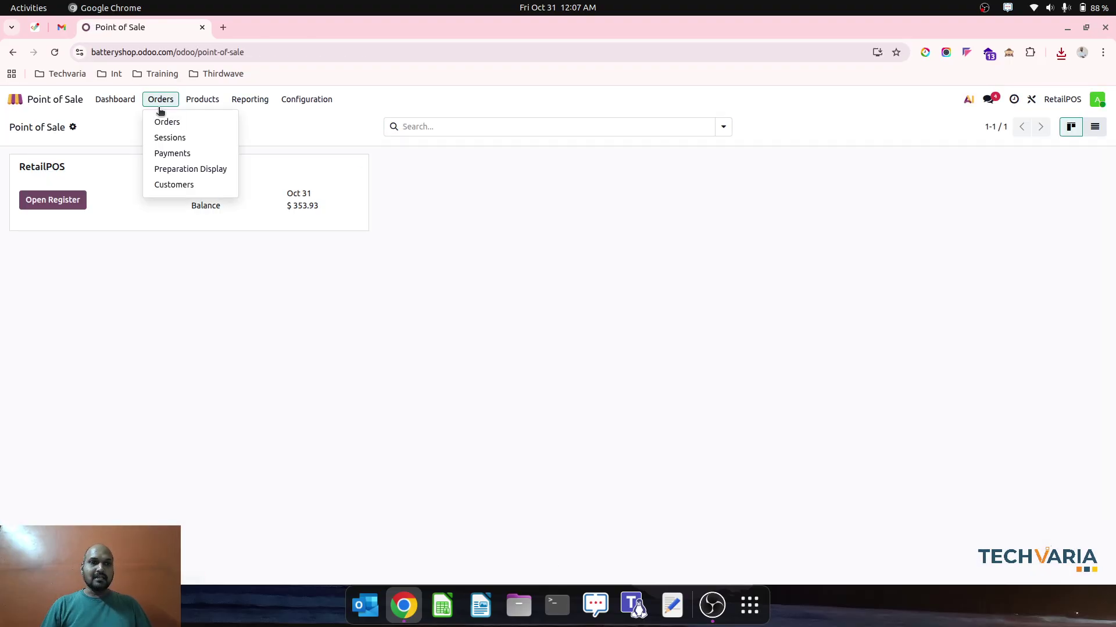
click(194, 122)
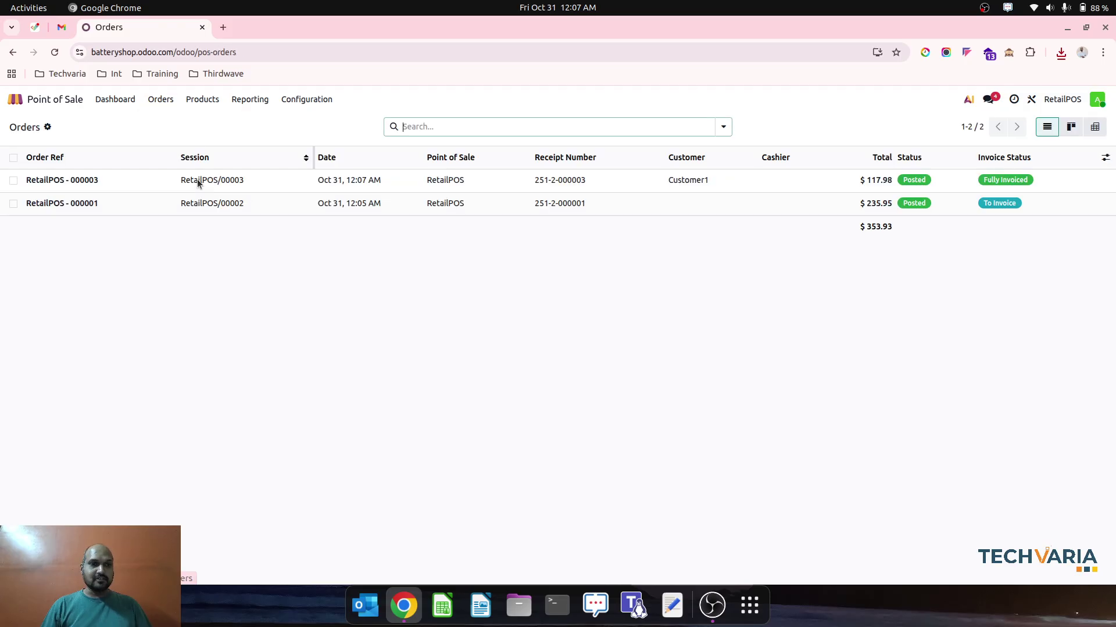
click(242, 180)
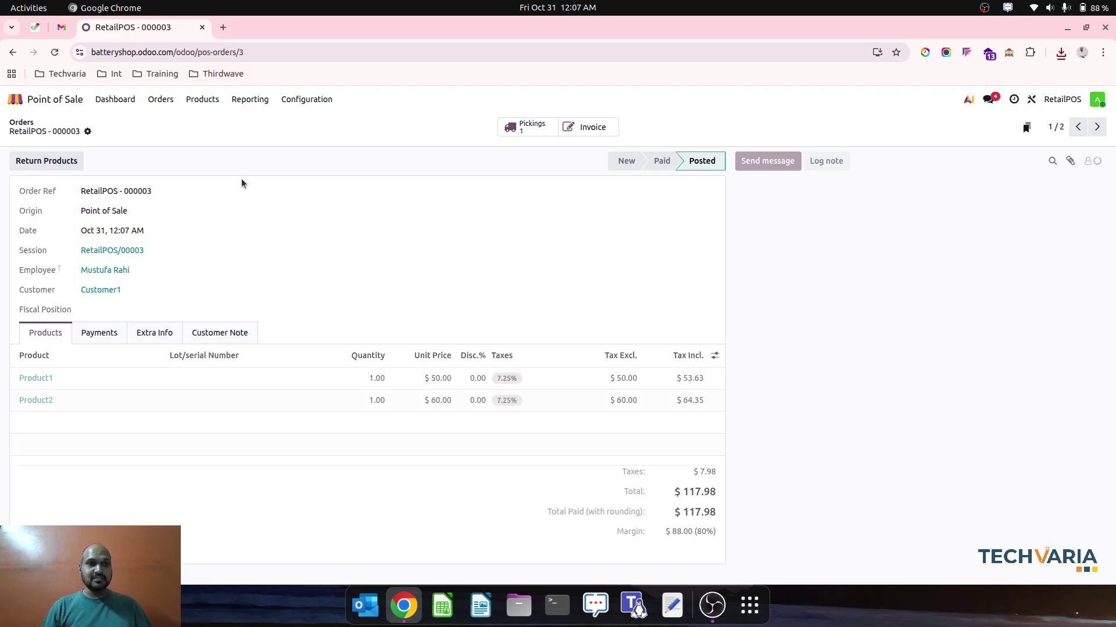
Step: Review invoice INV/2025/00001's journal items and lines, then go back to the app grid
click(590, 126)
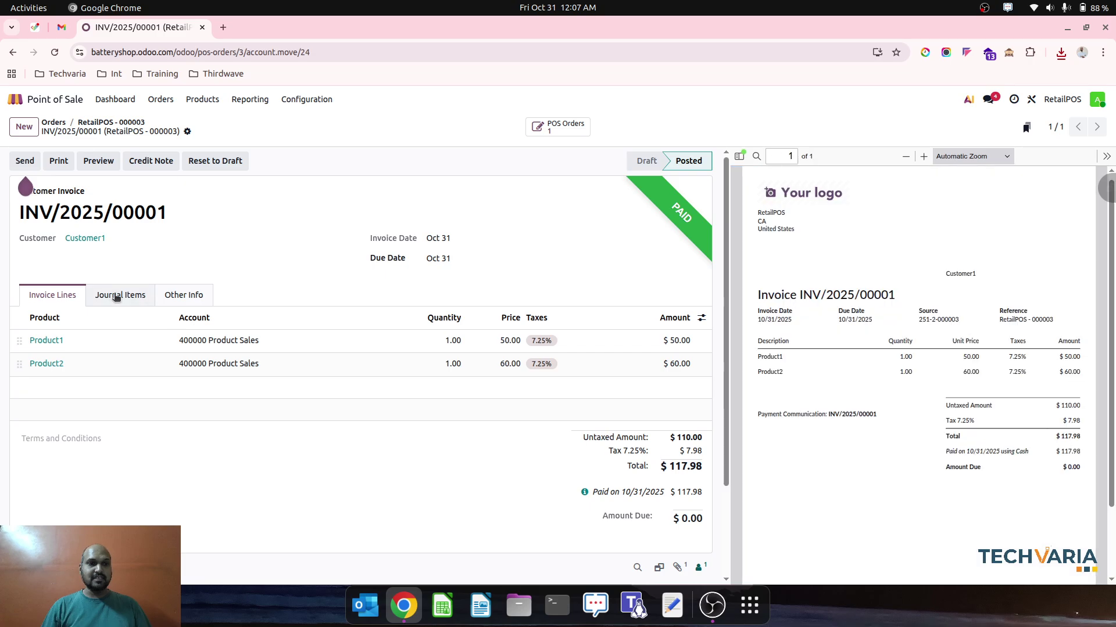
click(116, 296)
click(58, 295)
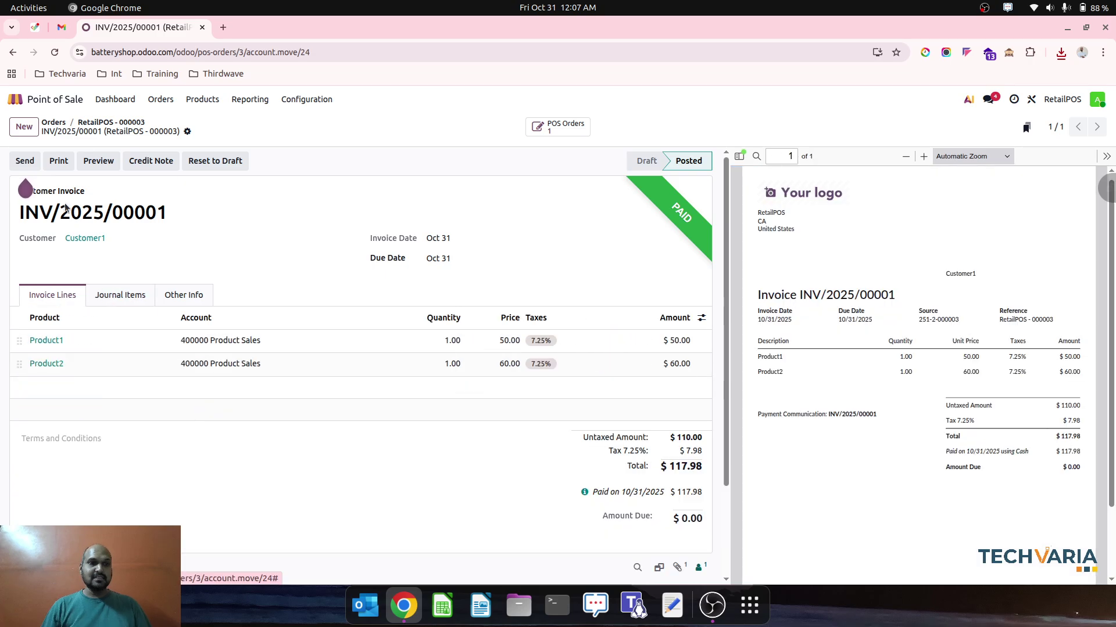
click(54, 122)
click(16, 98)
Step: Check the 110100 Inventory Valuation ledger via the Balance Sheet, then the Profit and Loss report
click(517, 278)
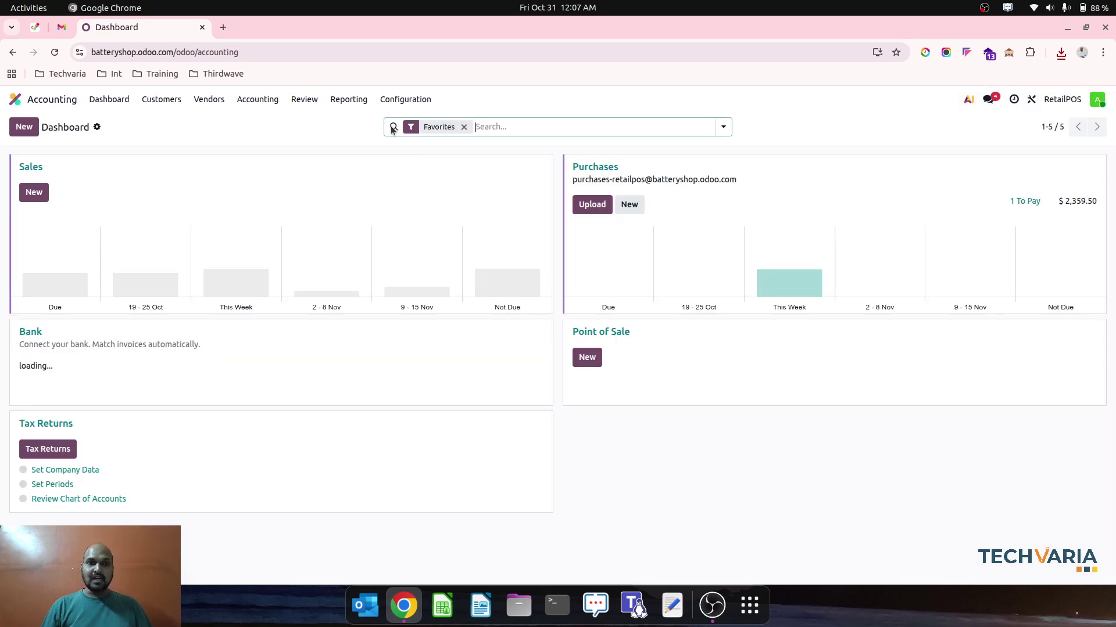
click(349, 100)
click(375, 135)
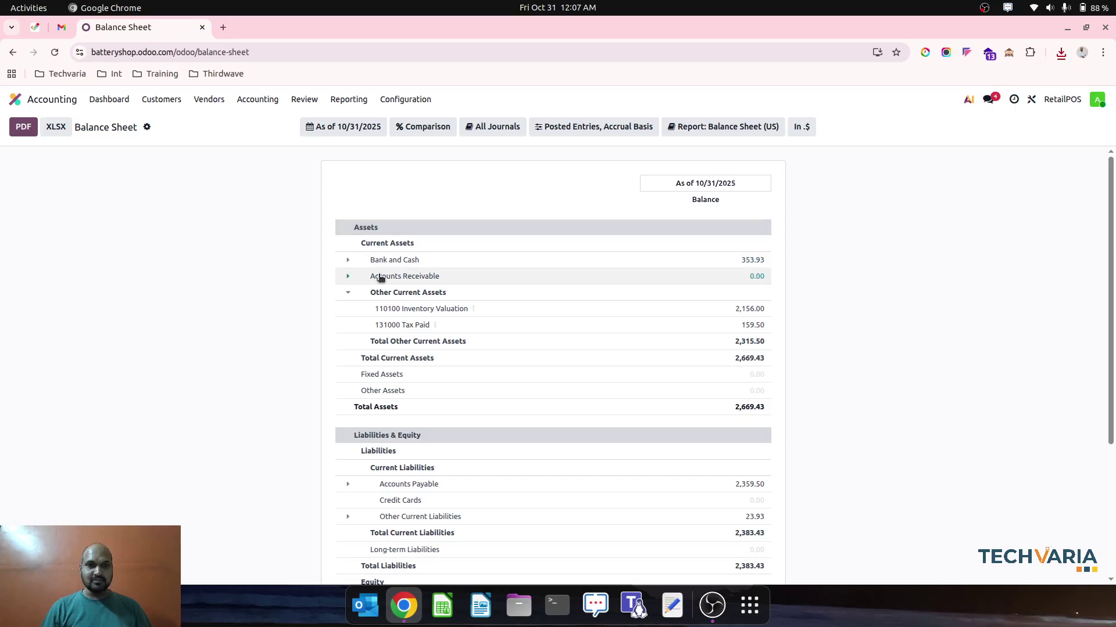
click(473, 310)
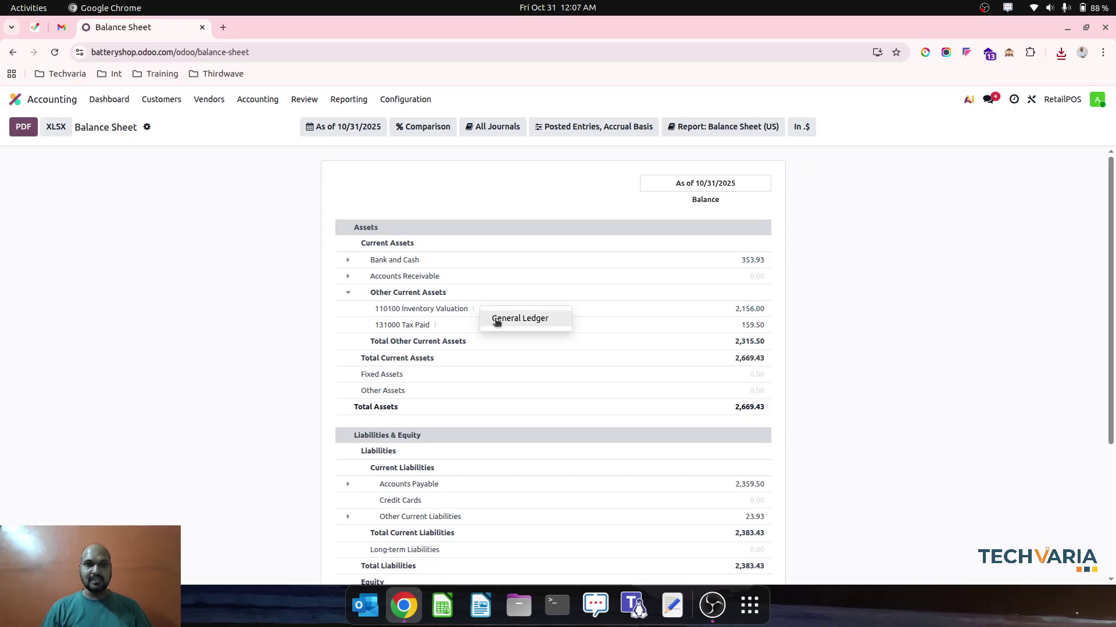
click(499, 318)
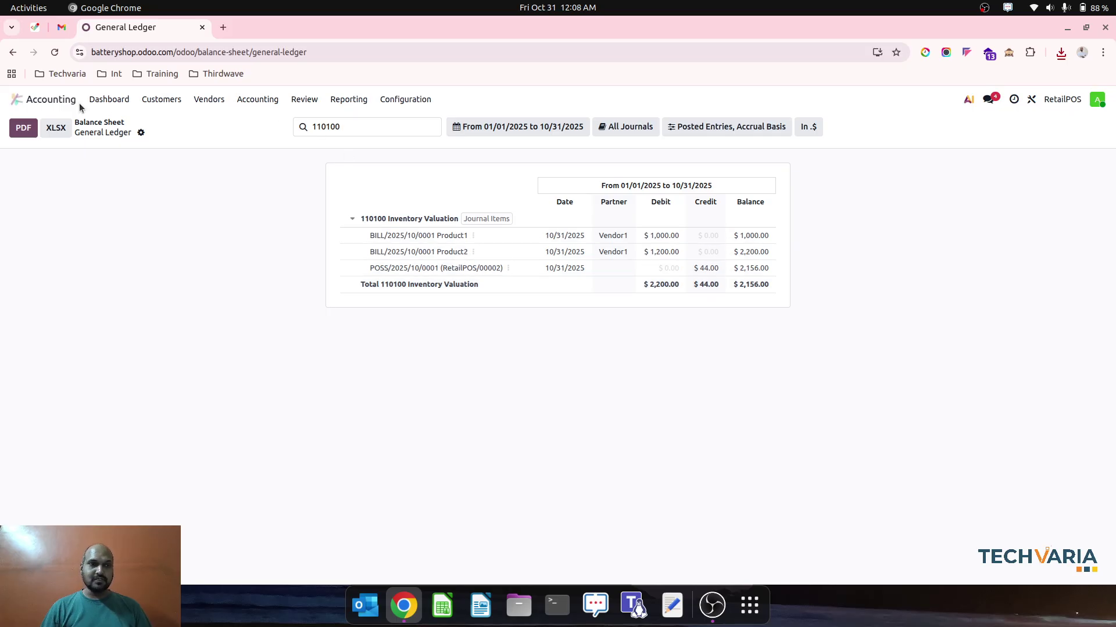
click(349, 100)
click(351, 154)
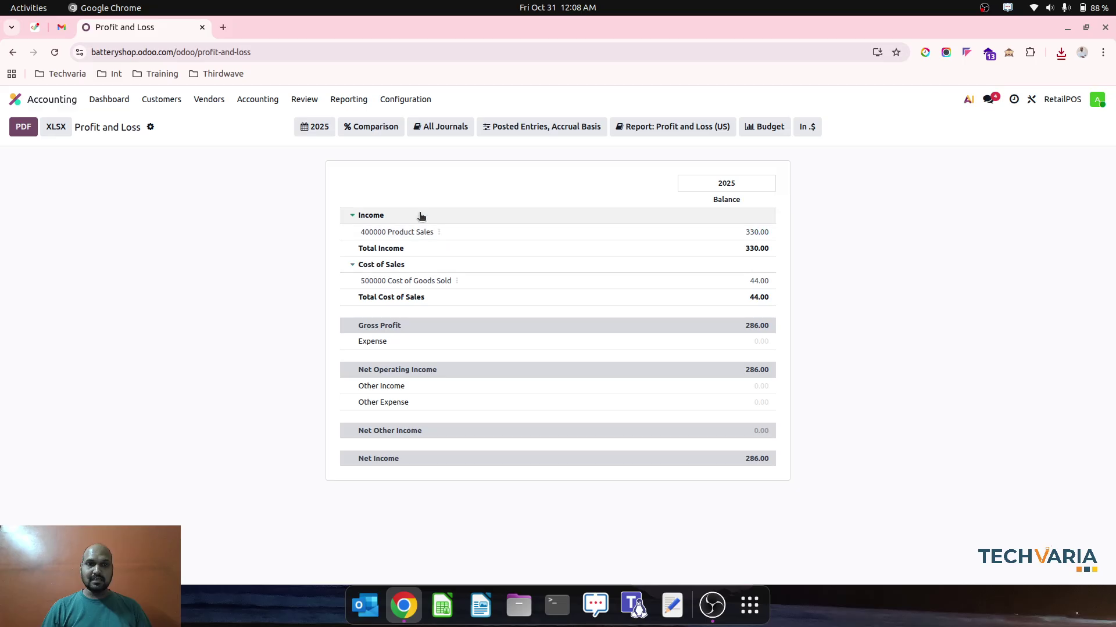
Step: Open POS order RetailPOS - 000003 and check its Payments and Products tabs
click(15, 100)
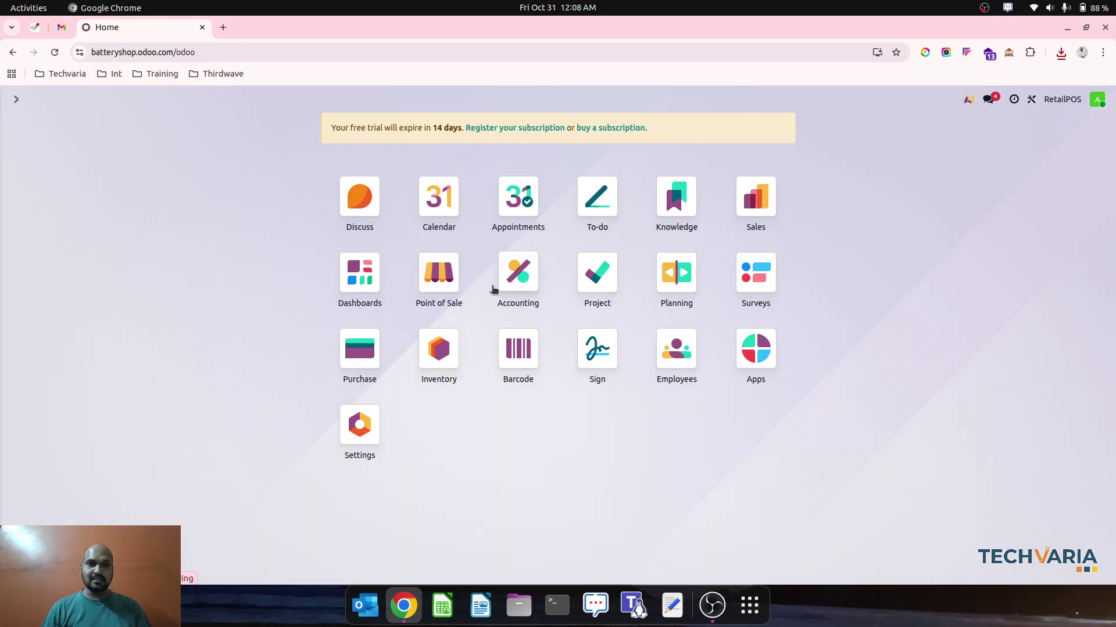
click(438, 273)
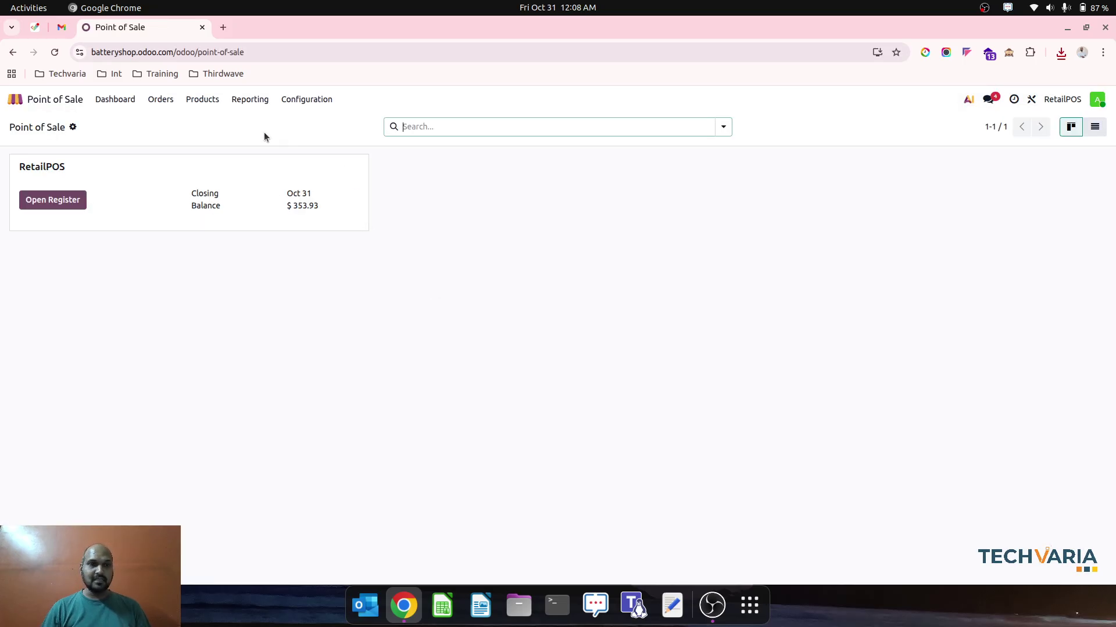
click(163, 100)
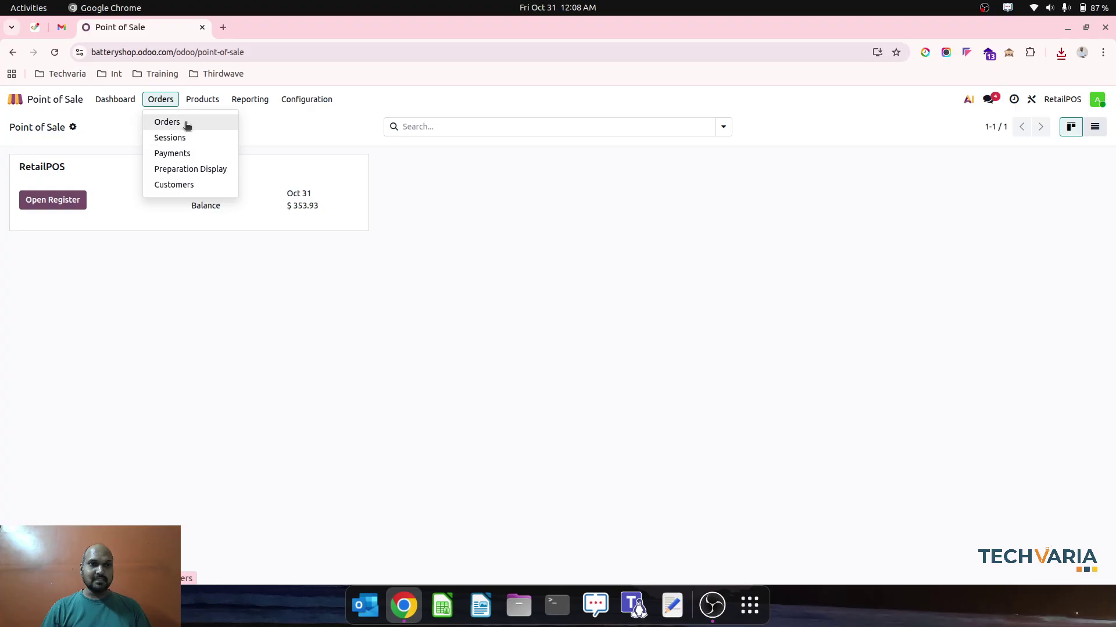
click(185, 122)
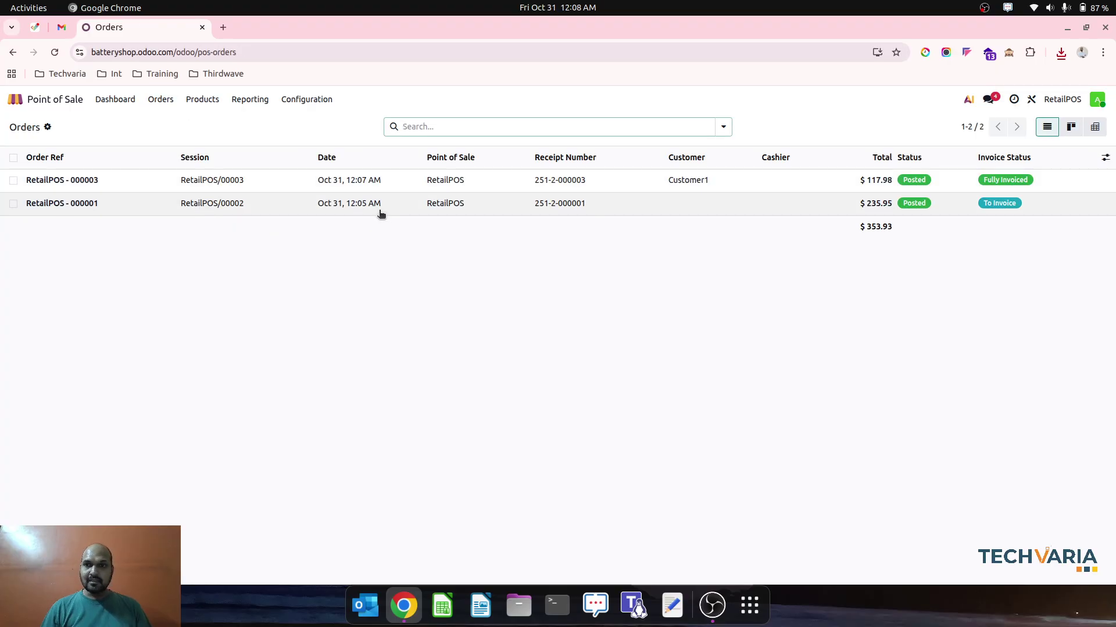
click(449, 184)
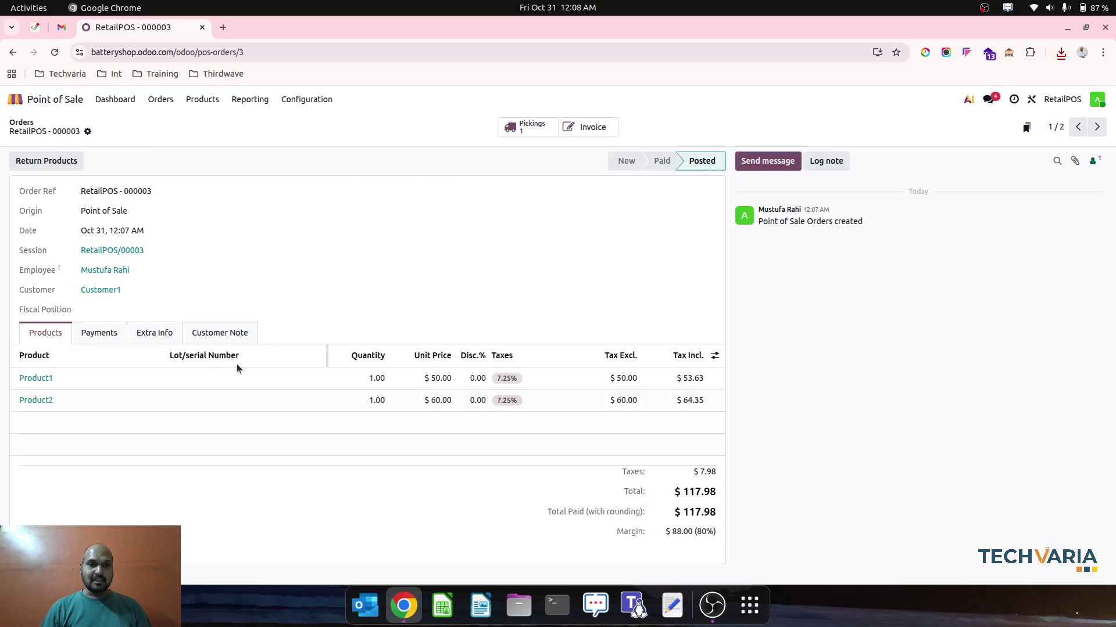
click(110, 335)
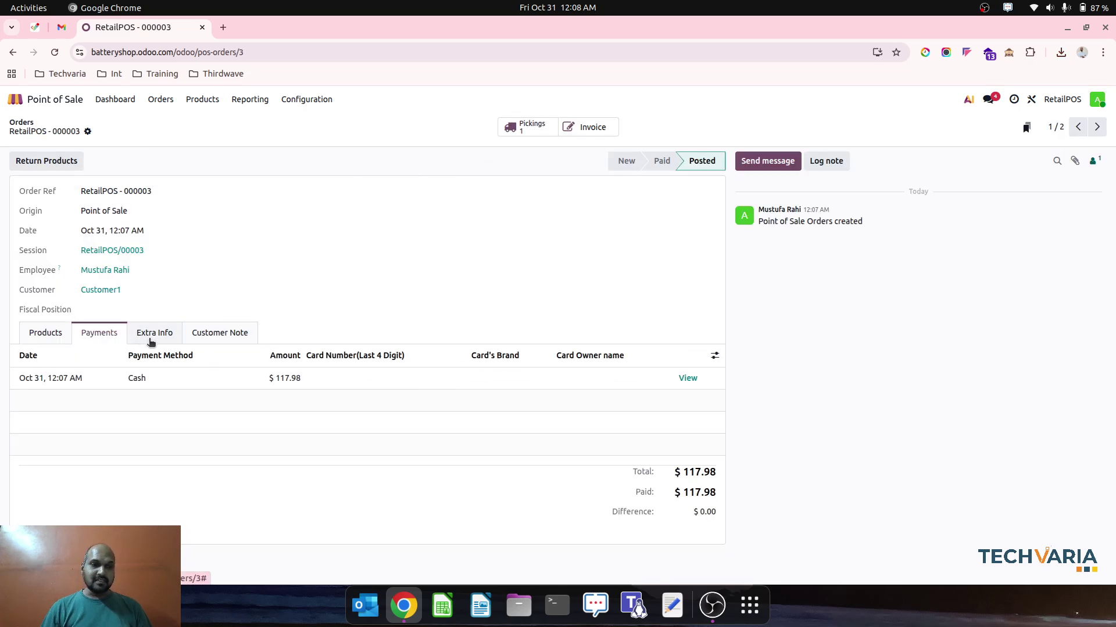
click(66, 332)
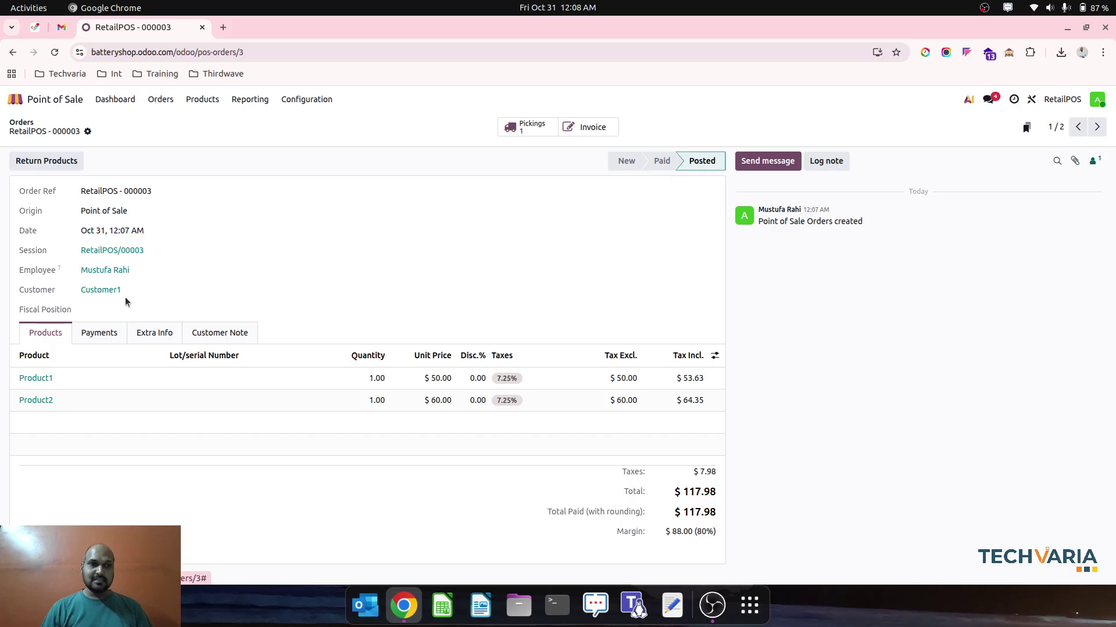
Step: Open invoice INV/2025/00001 and review its Journal Items and Invoice Lines
click(594, 126)
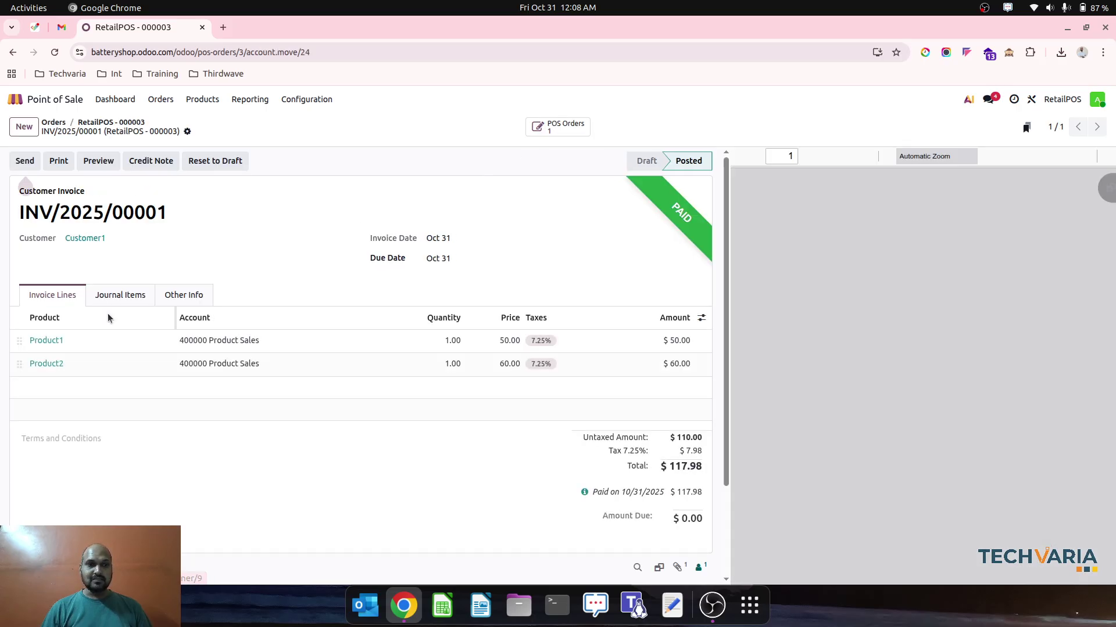
click(130, 295)
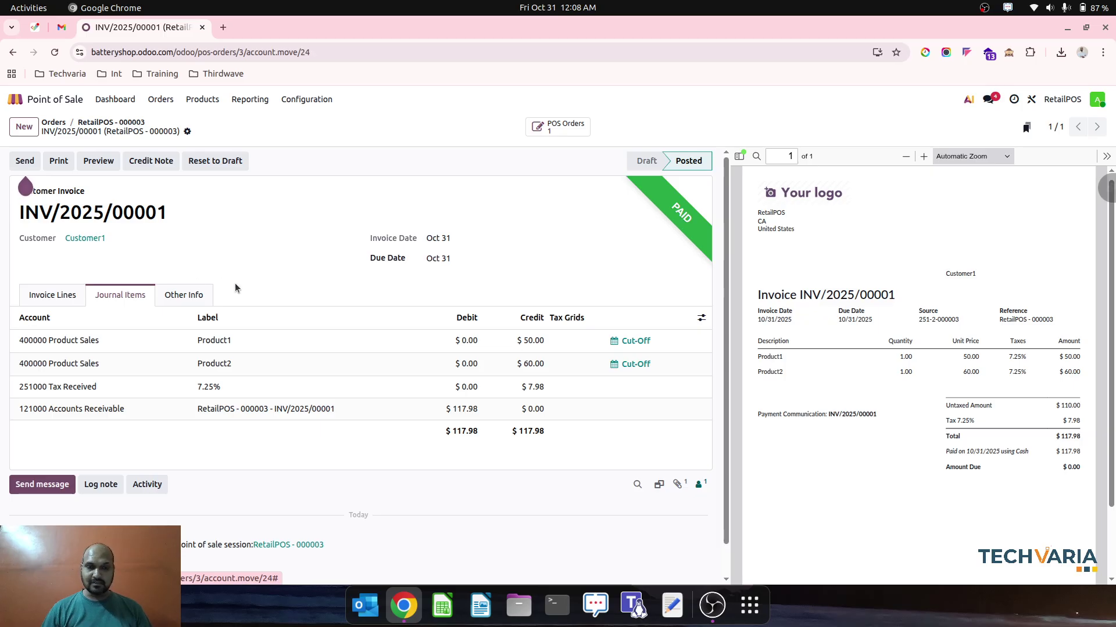
click(70, 296)
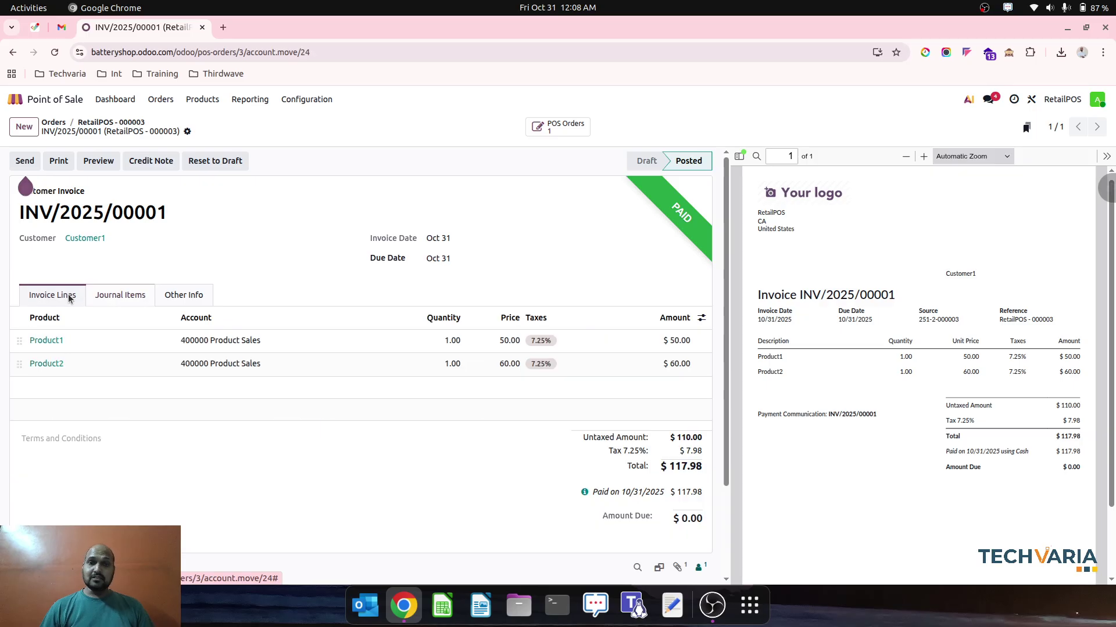
Step: Open the Accounting Inventory Valuation report showing the $22.00 variation as of 10/31/2025
click(132, 123)
click(55, 105)
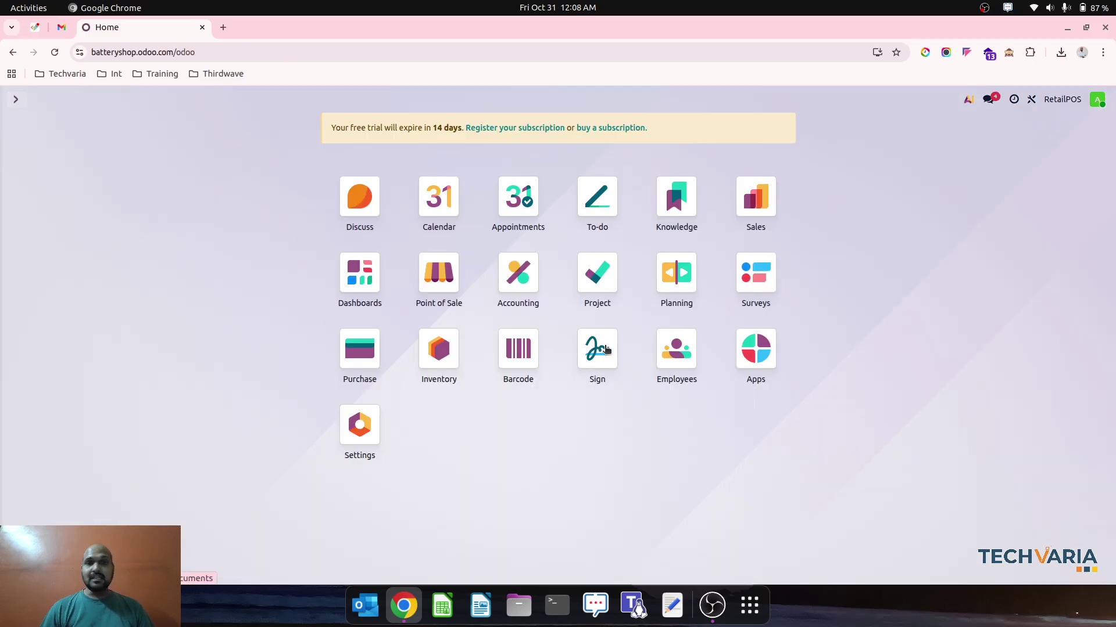
click(510, 293)
click(311, 100)
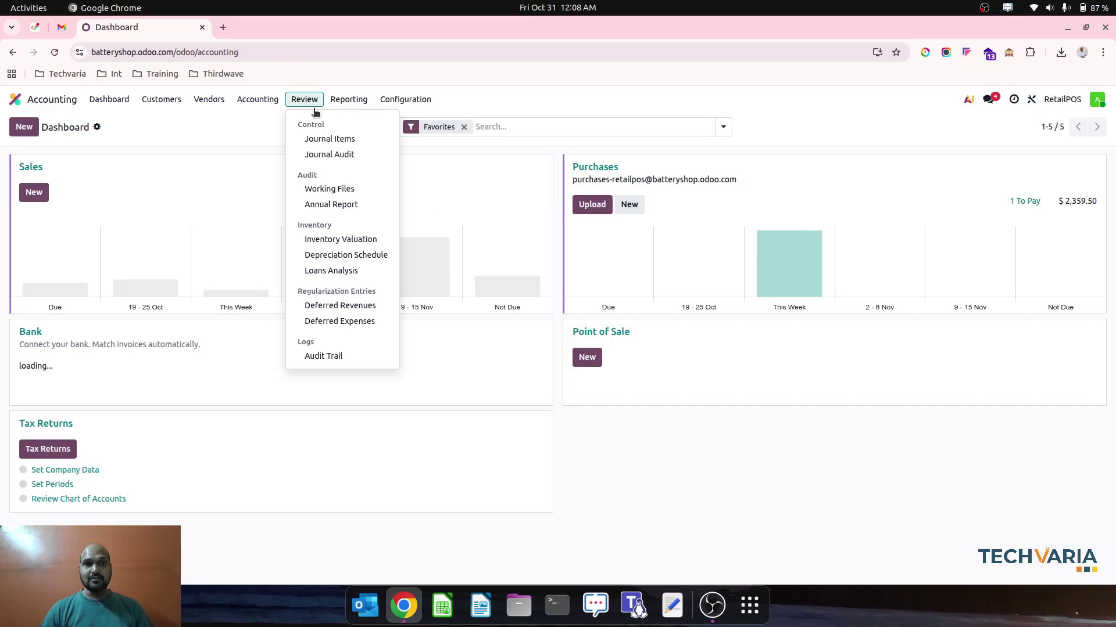
click(349, 235)
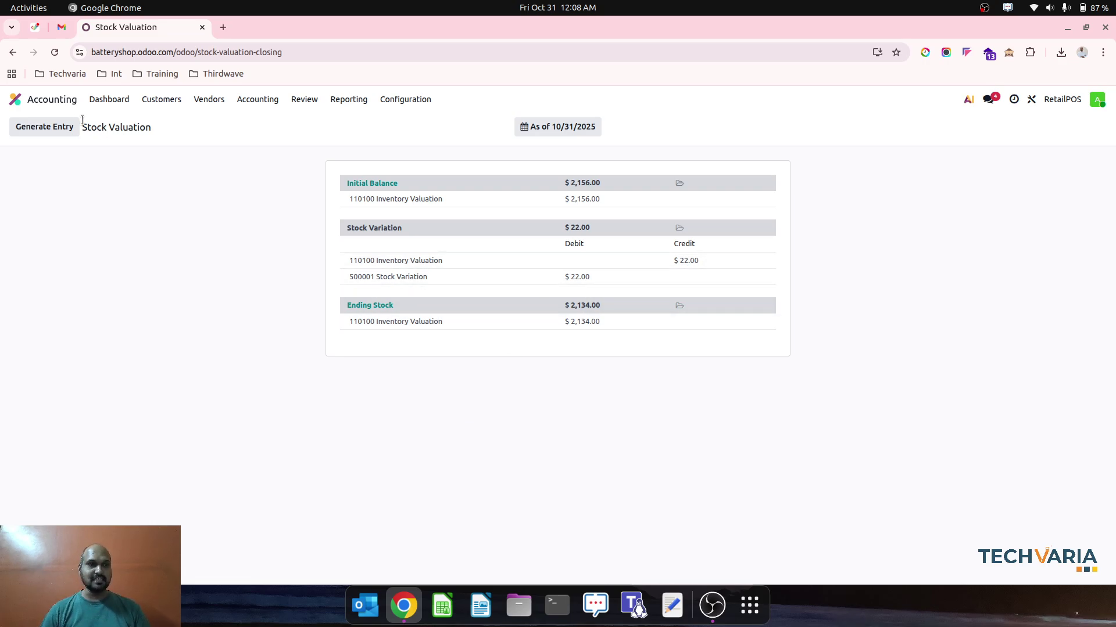
Step: Open the POS orders list and view order RetailPOS - 000001
click(45, 102)
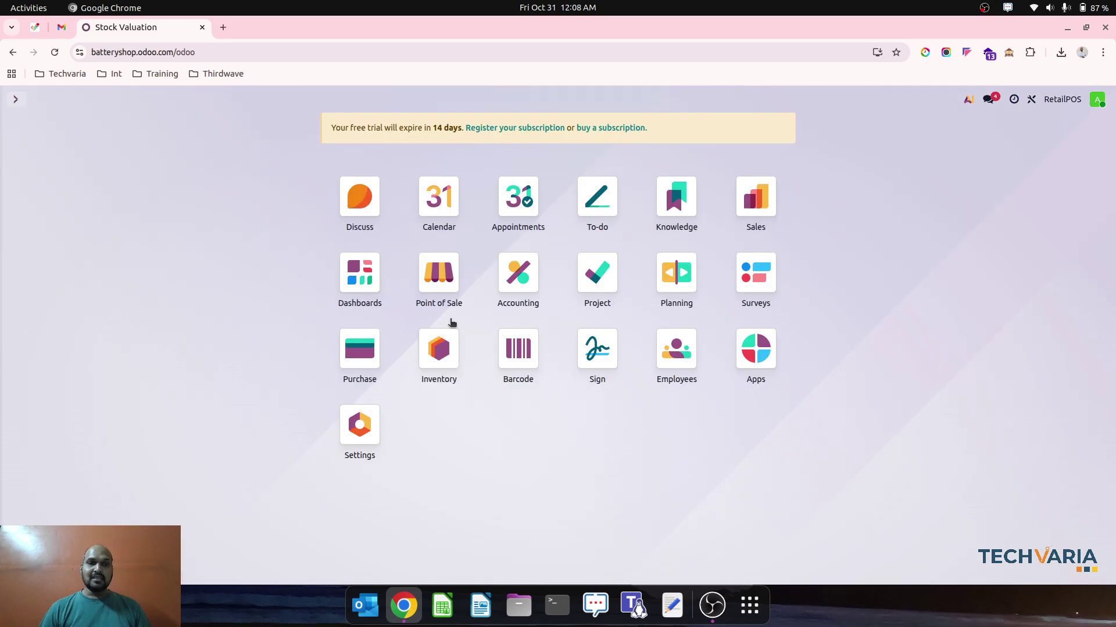
click(437, 277)
click(203, 100)
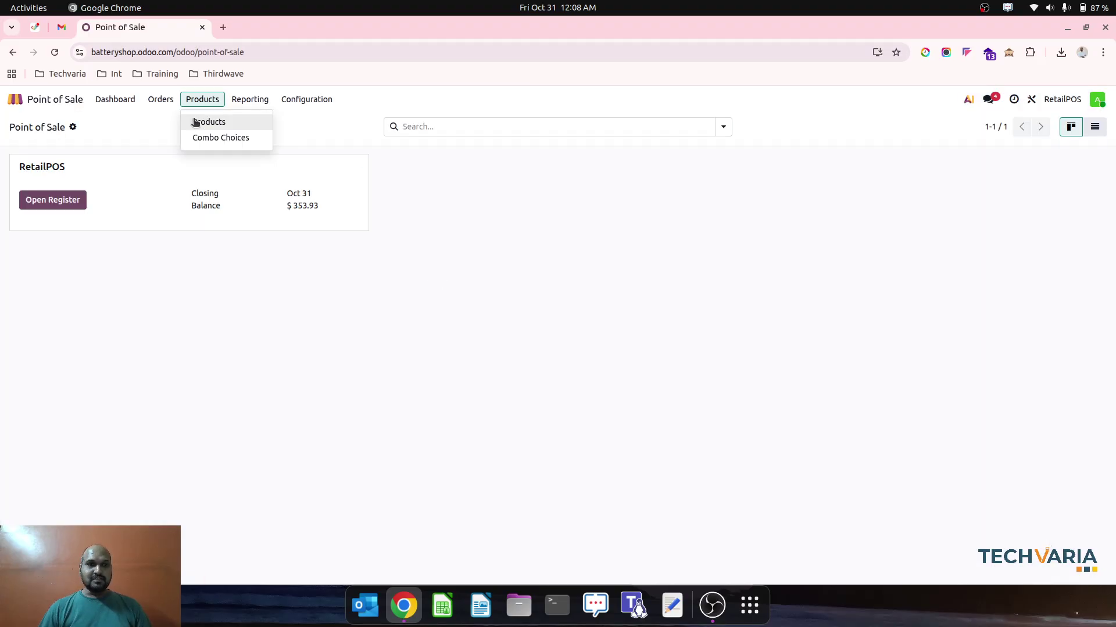
click(160, 100)
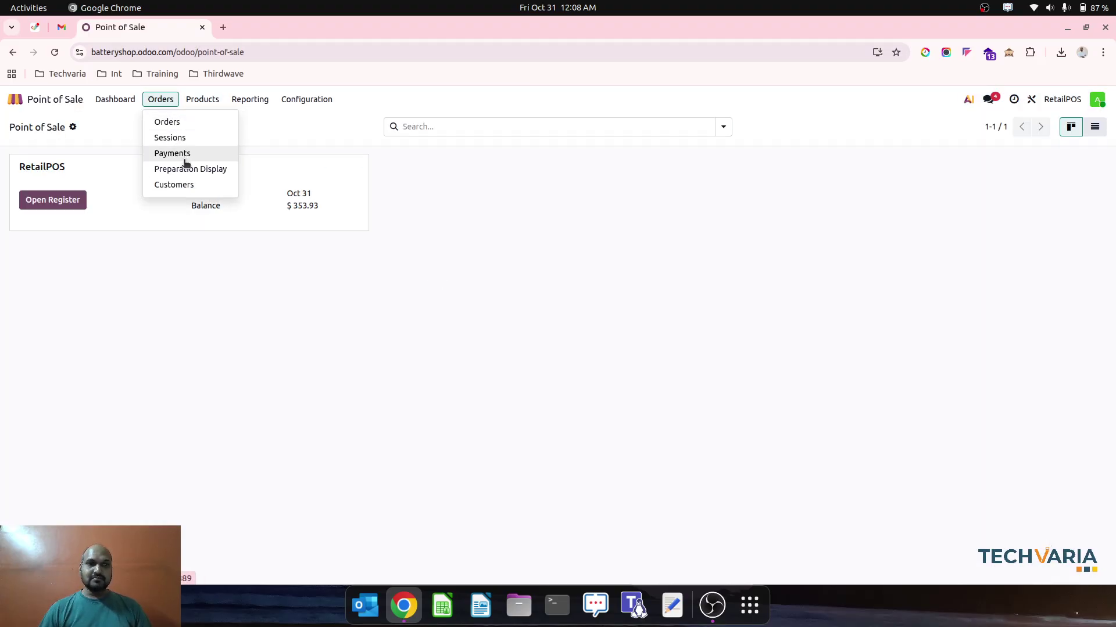
click(186, 123)
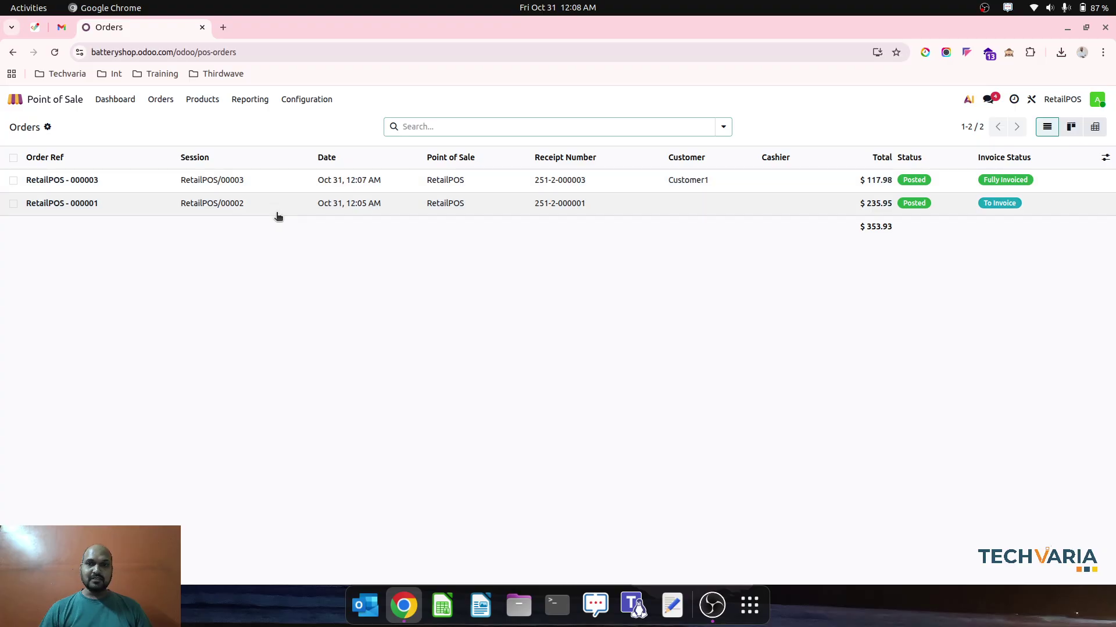
click(338, 205)
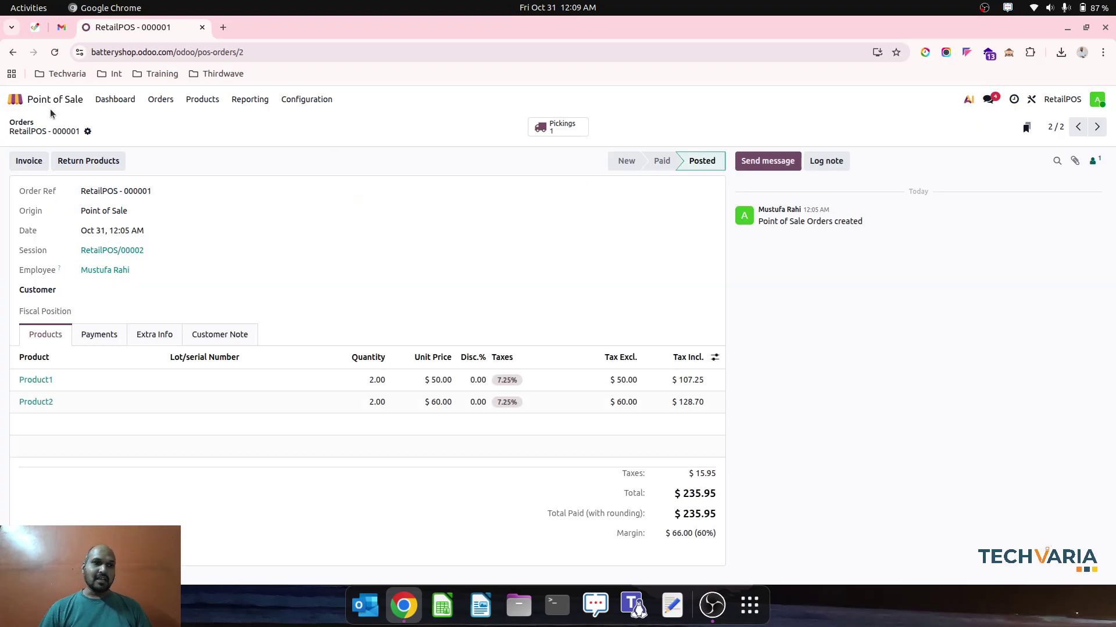
click(22, 122)
Step: Page from RetailPOS - 000001 to RetailPOS - 000003, then return to the orders list
click(179, 199)
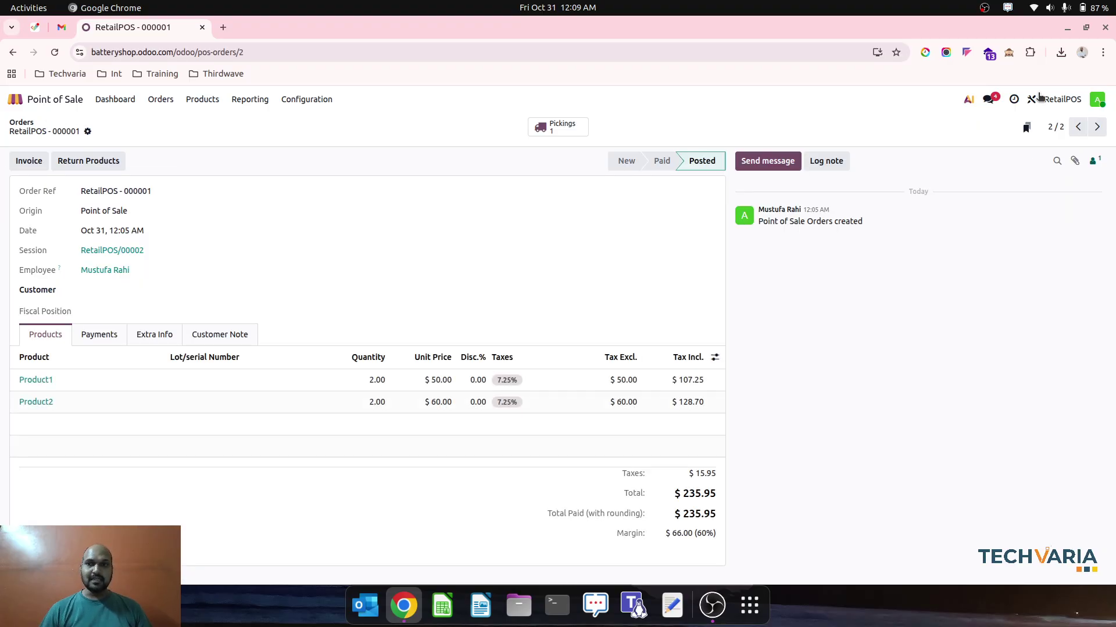
click(1078, 127)
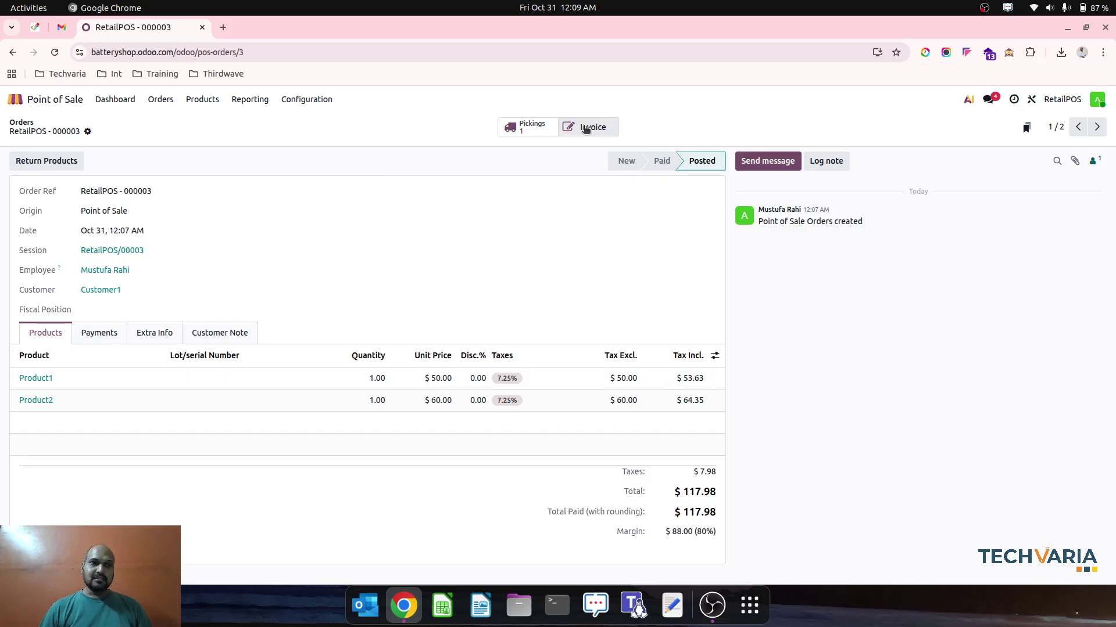
click(29, 123)
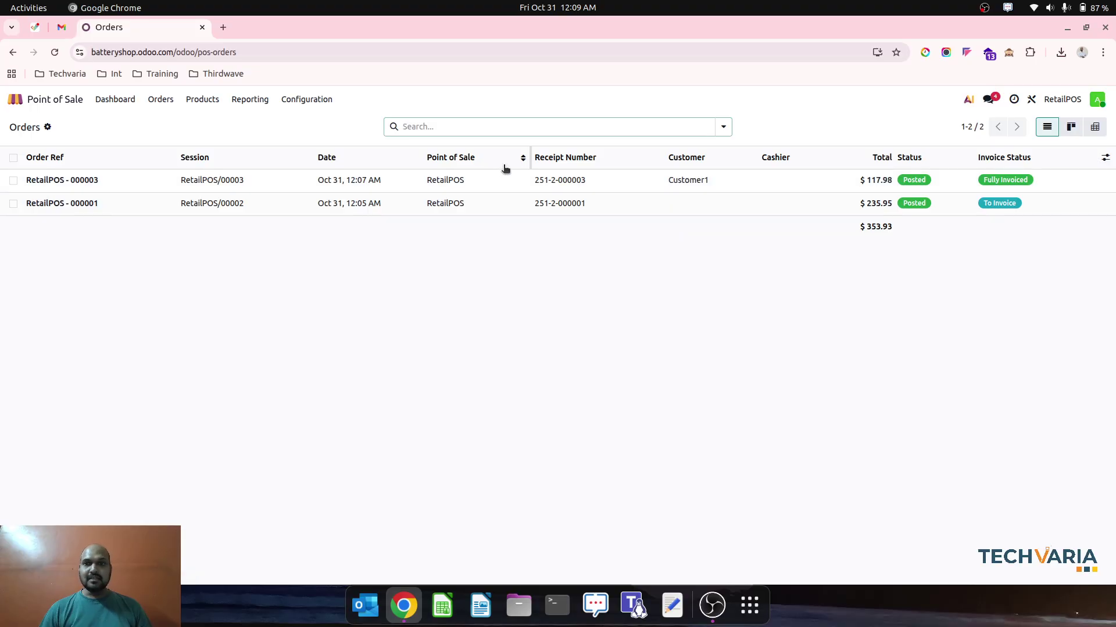
click(15, 99)
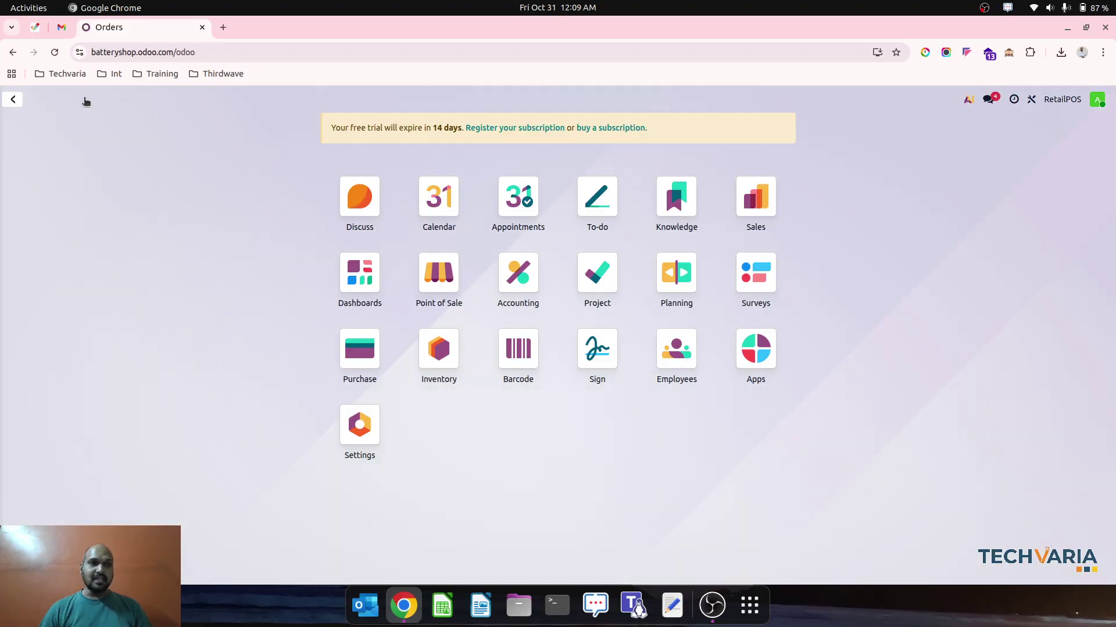
Step: Generate and post stock closing entry STJ/2025/10/0001 for the $22.00 stock variation
click(514, 291)
click(304, 100)
click(360, 234)
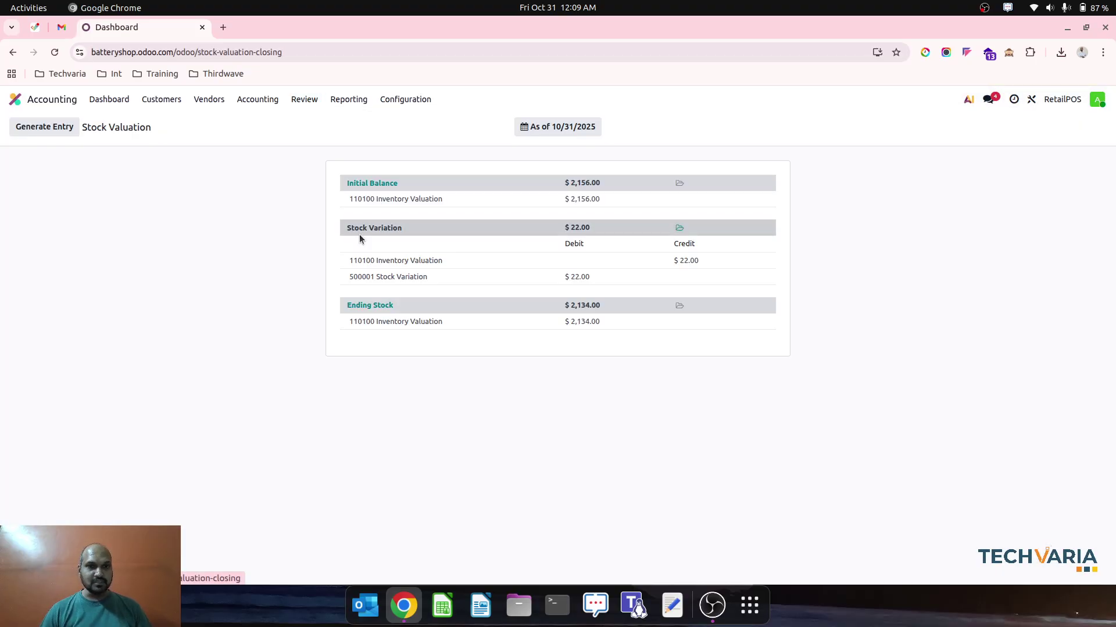
click(44, 127)
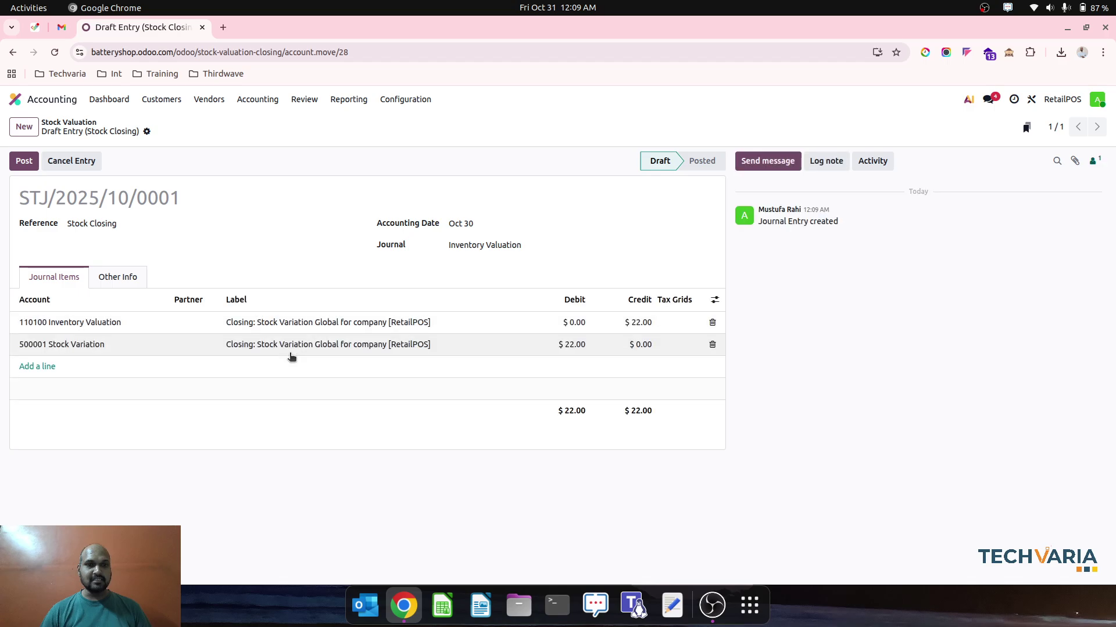
click(24, 161)
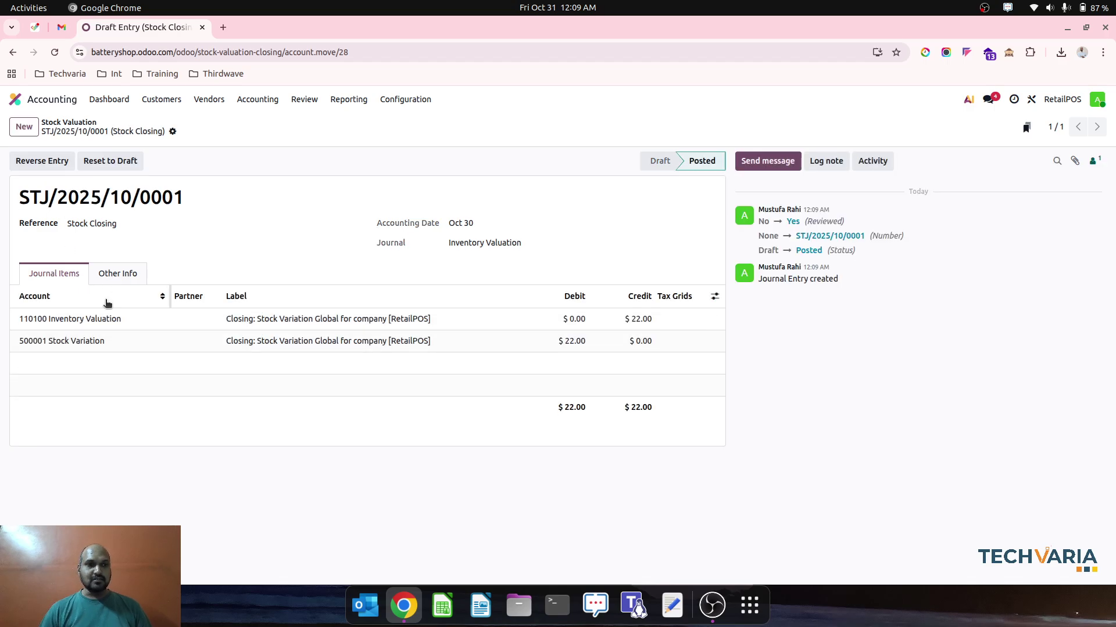
click(16, 100)
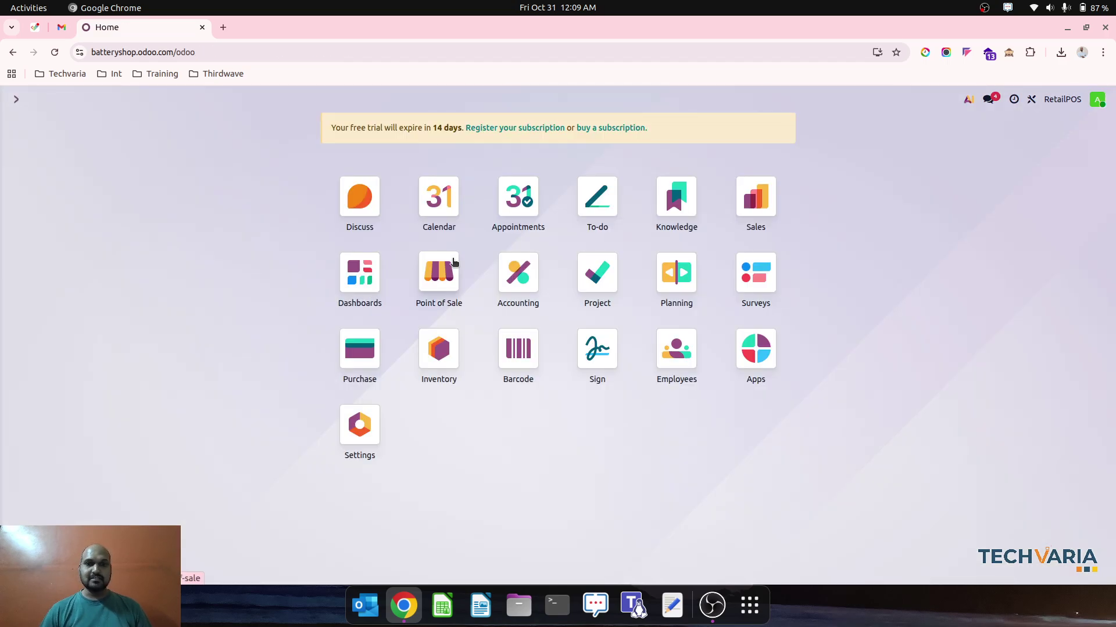
Step: From the Profit and Loss report, drill into the 400000 Product Sales general ledger totalling $330.00
click(503, 293)
click(345, 101)
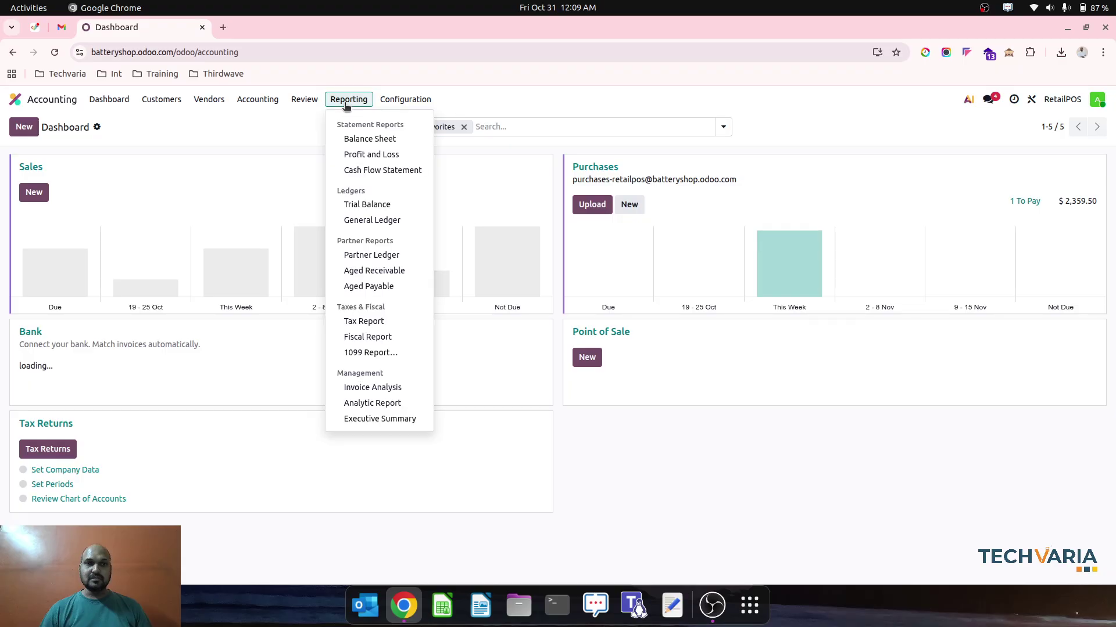
click(368, 155)
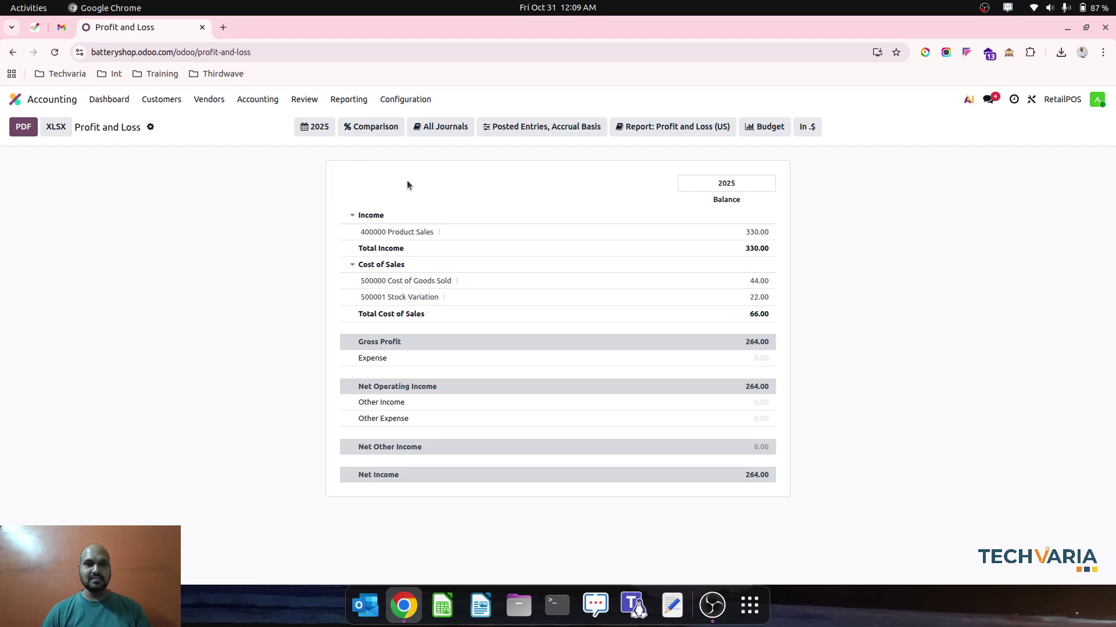
click(439, 232)
click(451, 244)
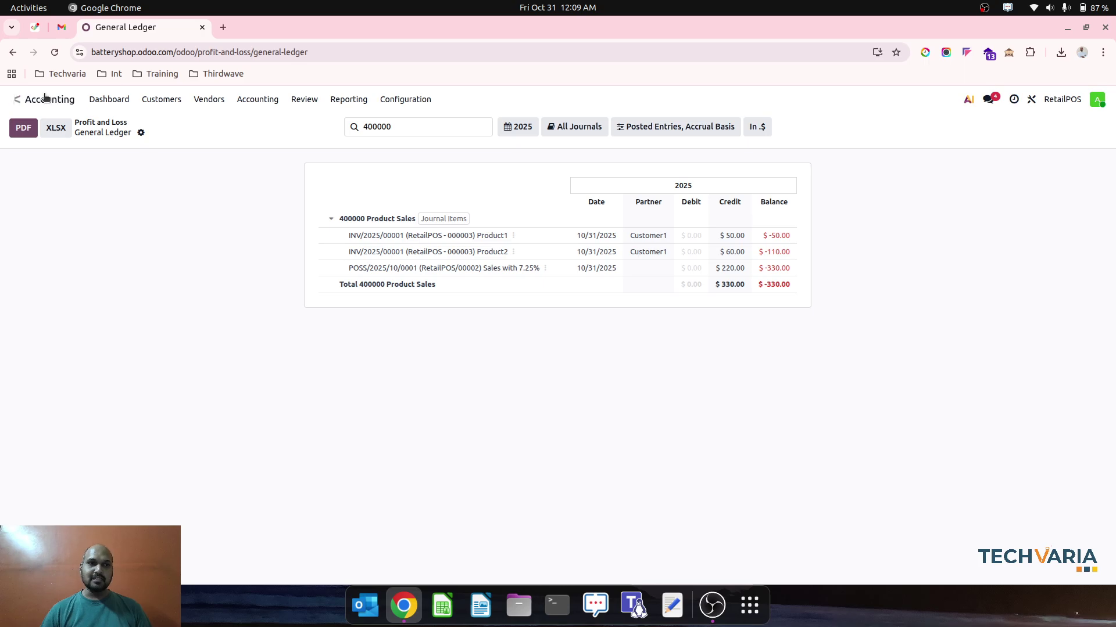
click(15, 99)
Step: In the RetailPOS settings' Accounting section, tick Closing Entry by product and save
click(440, 289)
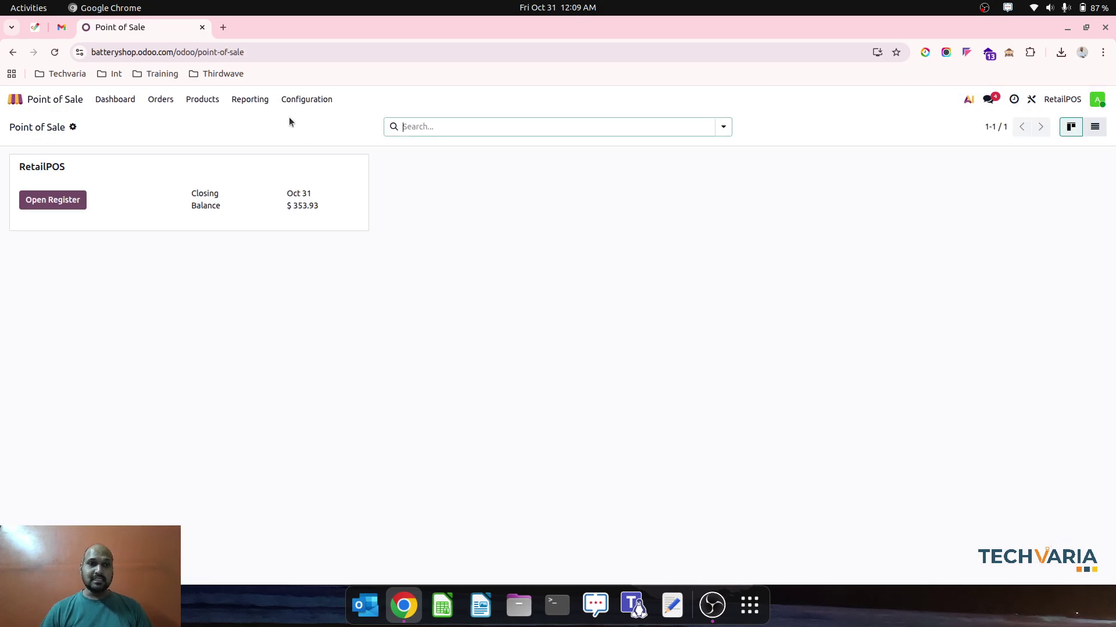
click(282, 99)
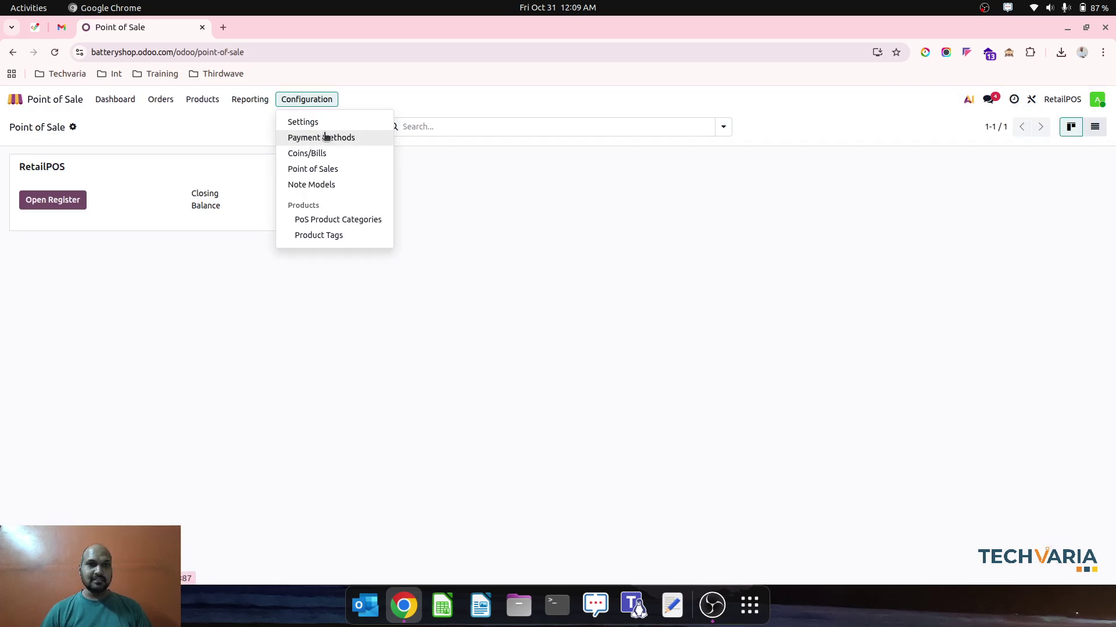
click(334, 169)
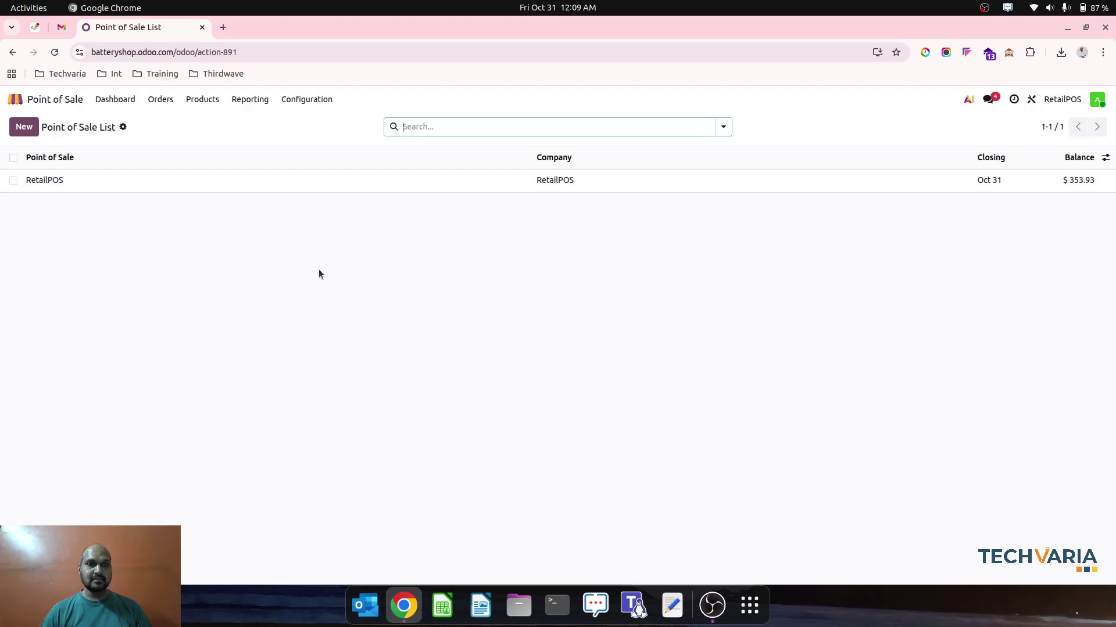
click(184, 181)
click(163, 308)
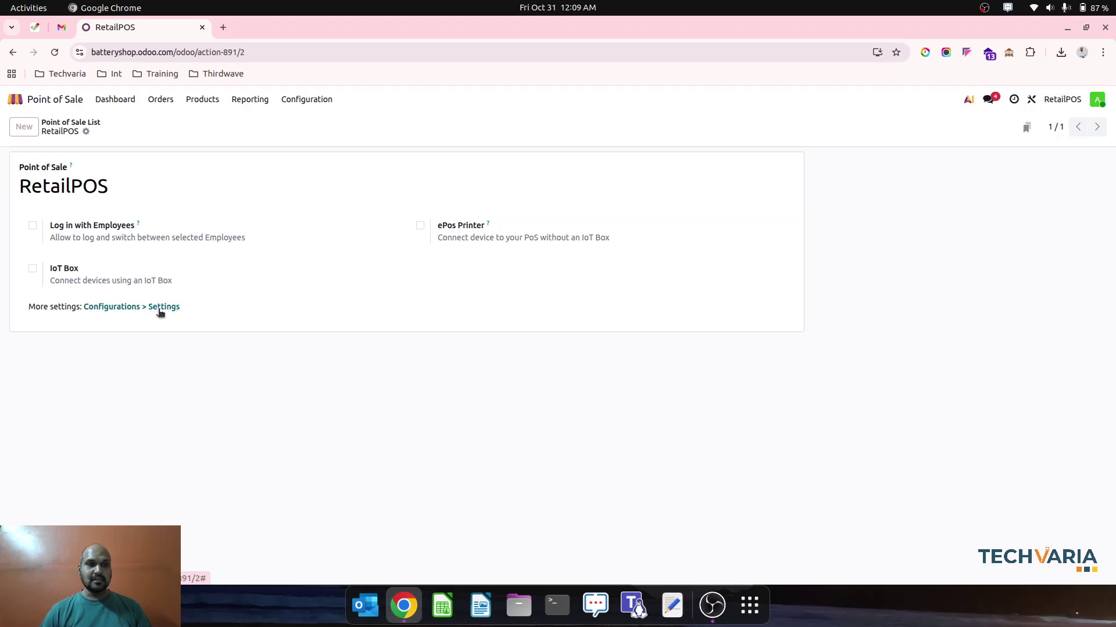
scroll(563, 393, down, 3)
scroll(564, 393, down, 4)
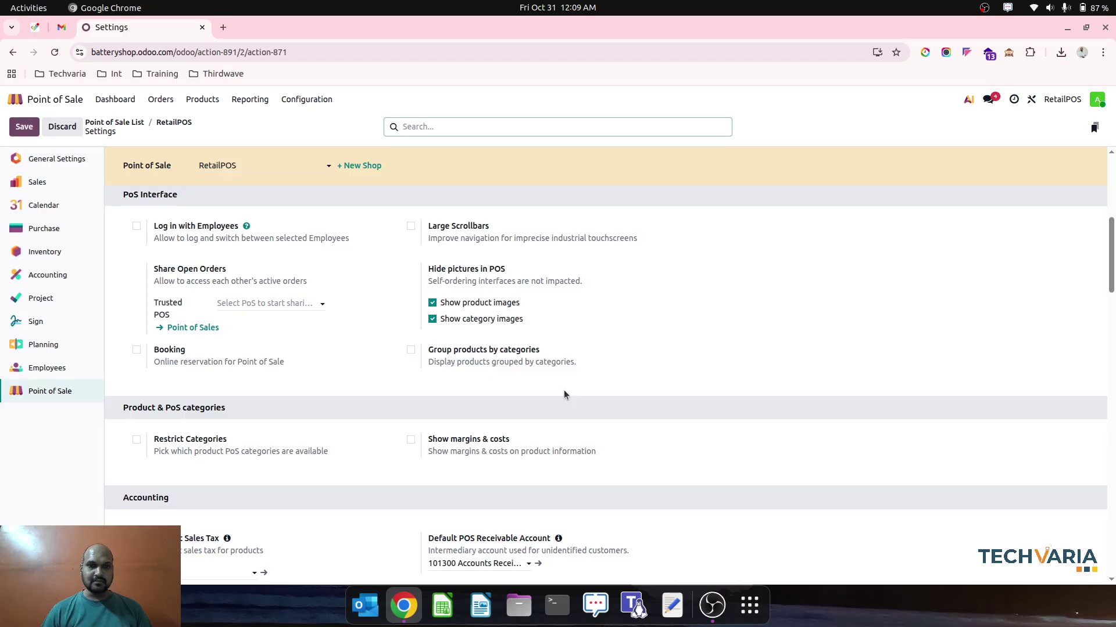
scroll(564, 395, down, 5)
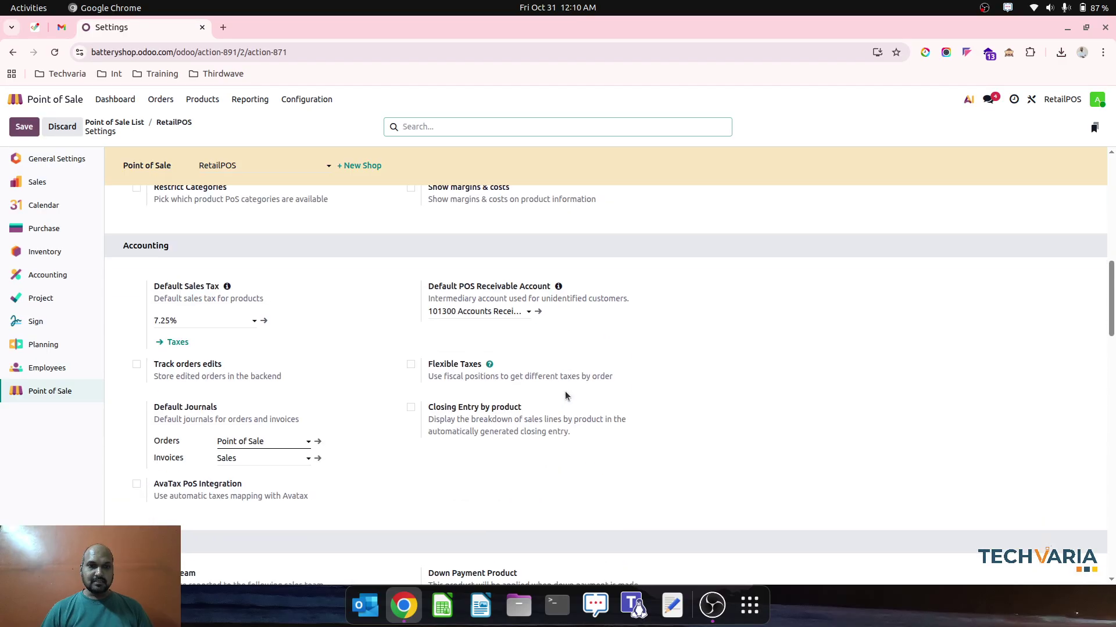
scroll(564, 395, down, 1)
click(411, 368)
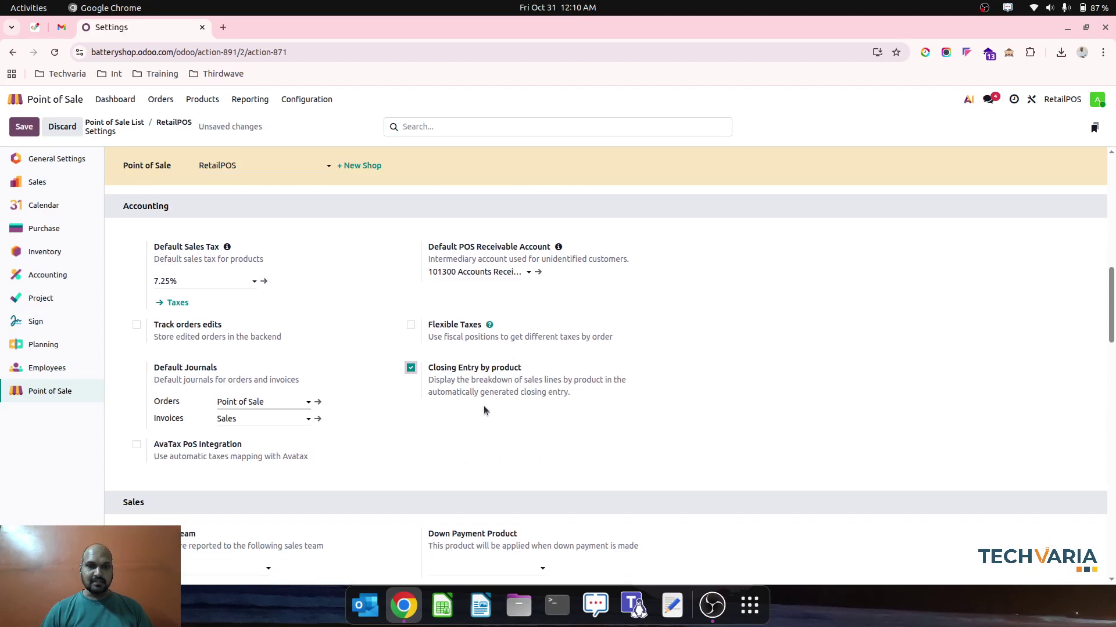
click(36, 132)
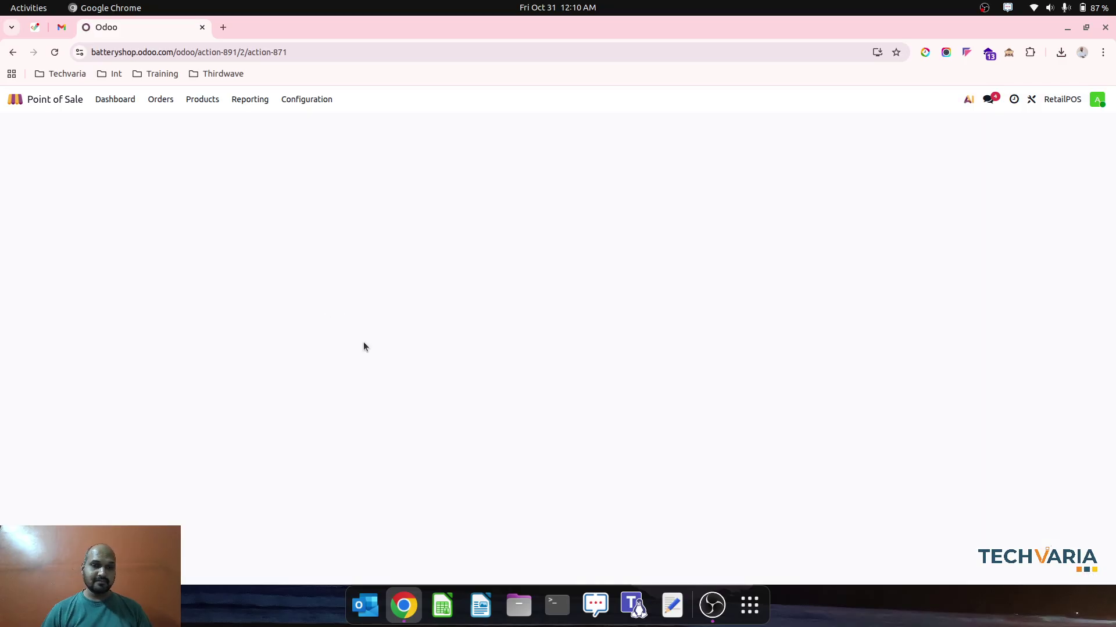
Step: Sell Product1 and Product2 in RetailPOS for $117.98, paid in cash
click(115, 99)
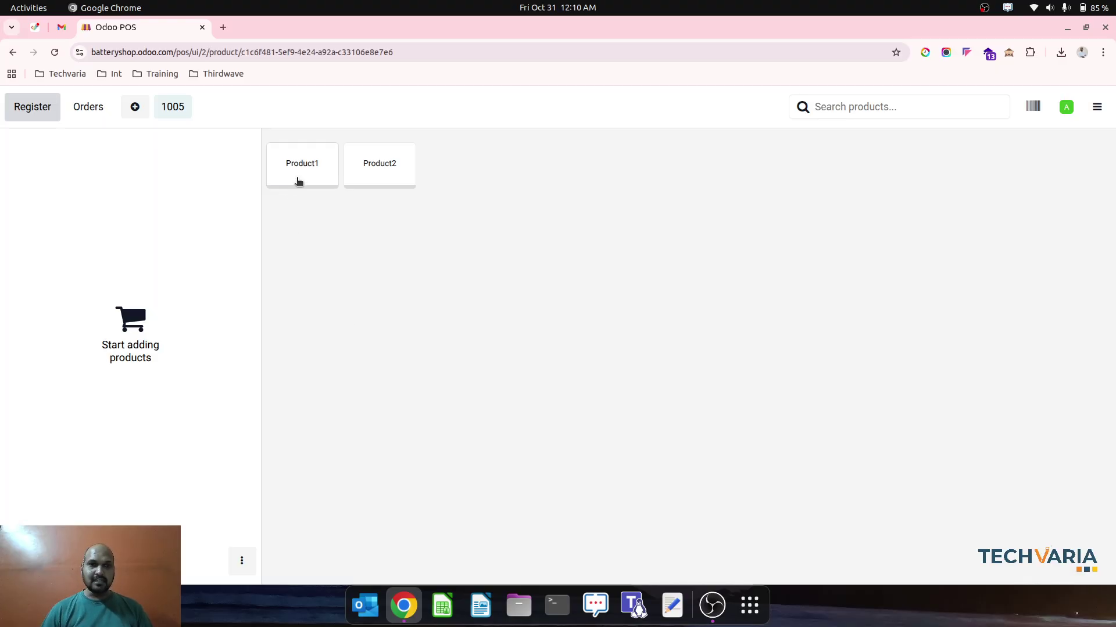
click(298, 181)
click(391, 180)
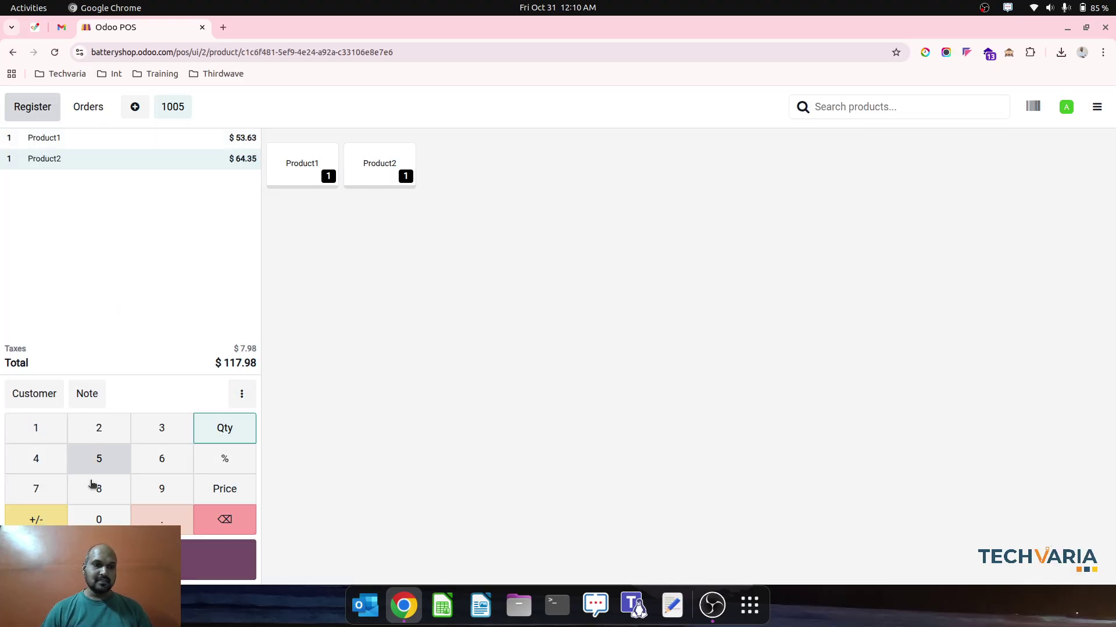
click(218, 560)
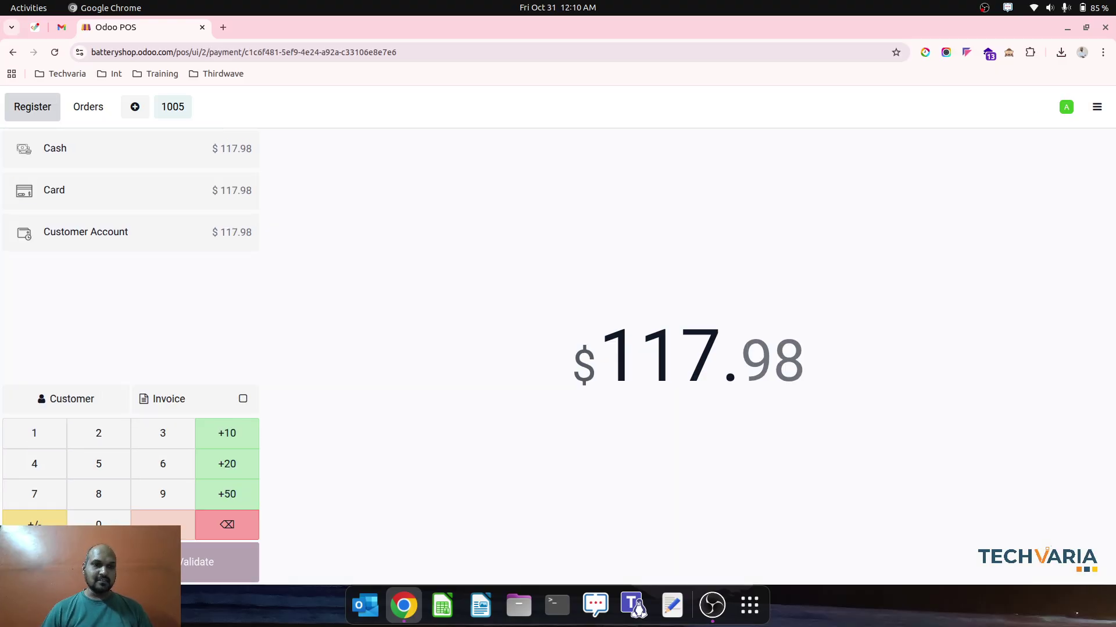
click(156, 154)
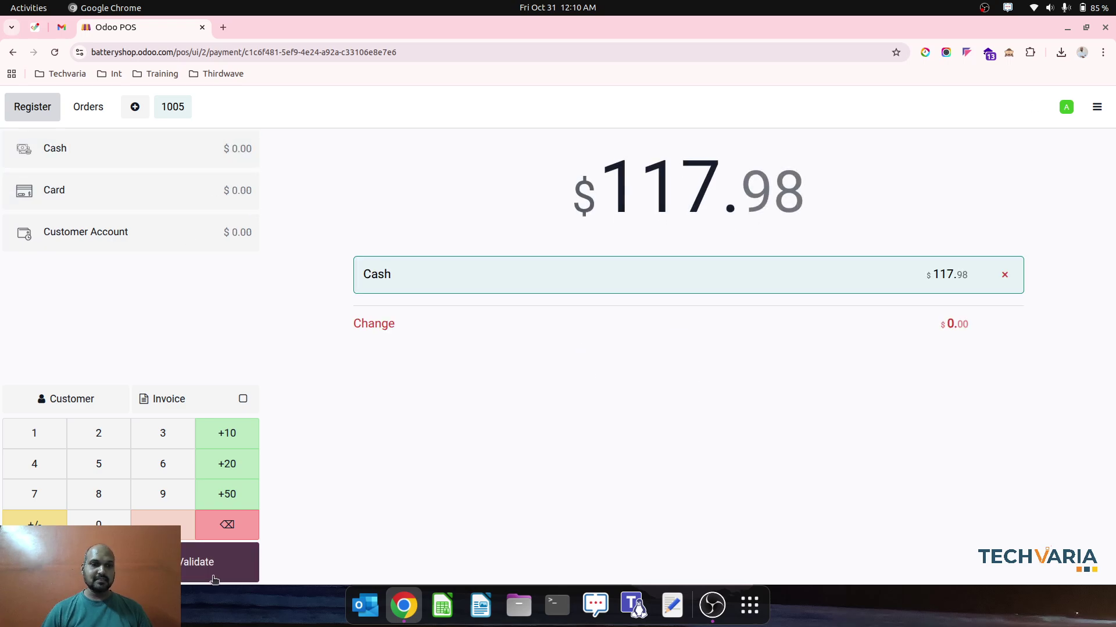
click(215, 573)
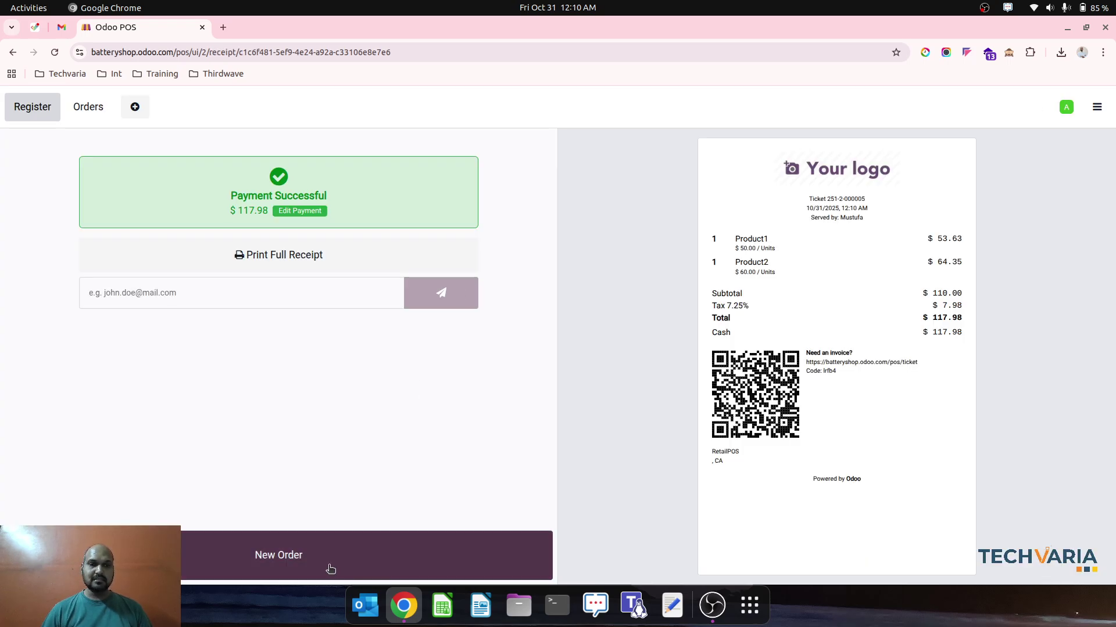
click(331, 569)
Step: Close the RetailPOS register with 471.91 counted in cash
click(1095, 105)
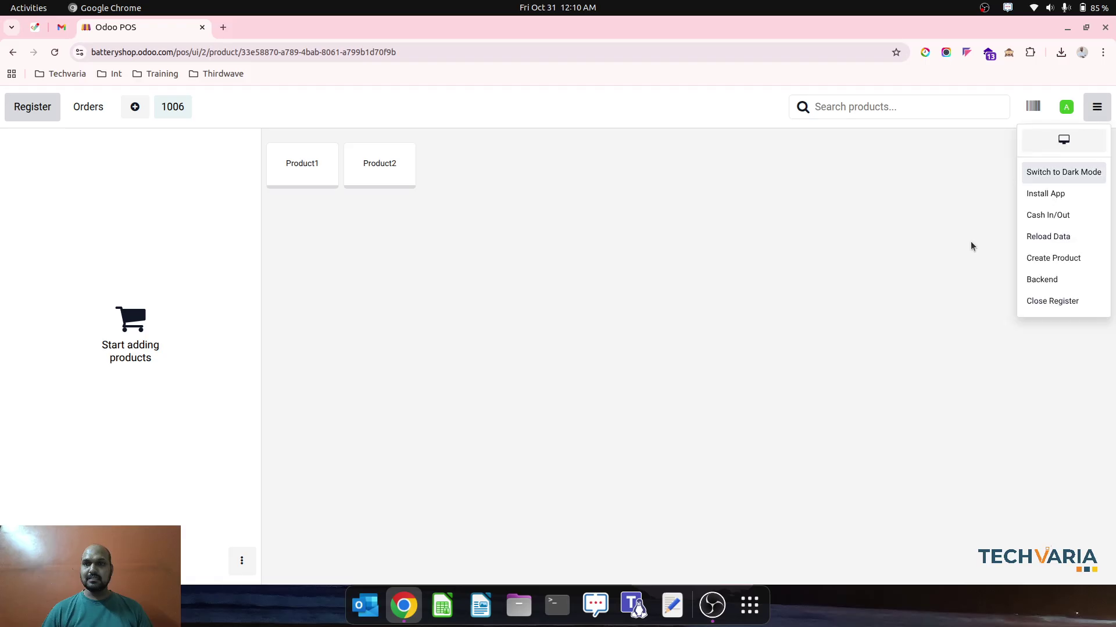
click(1041, 301)
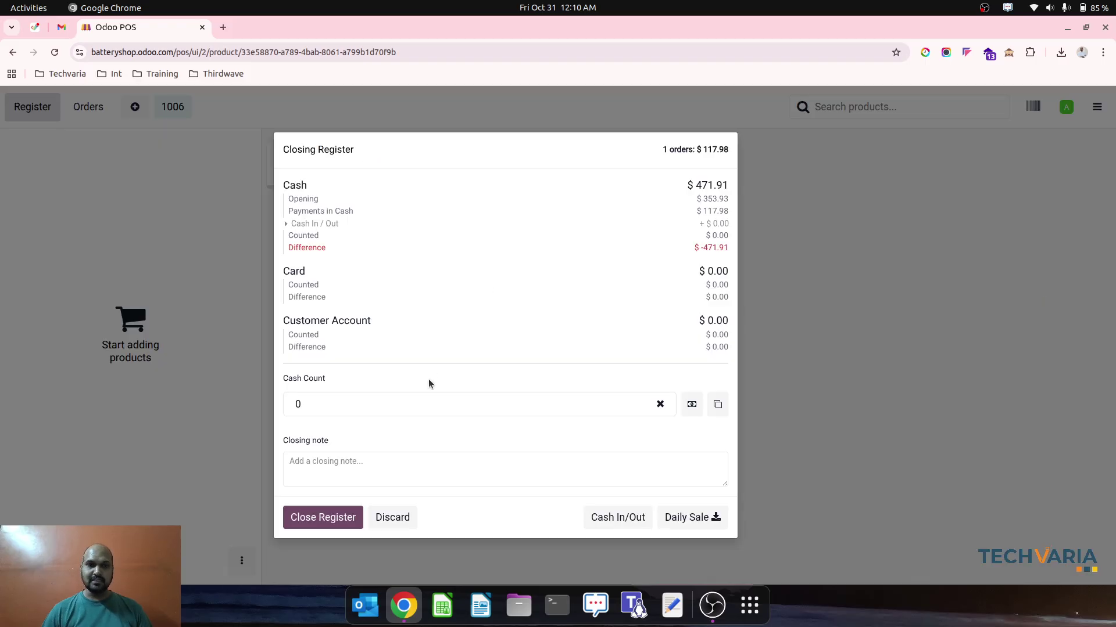
text(47)
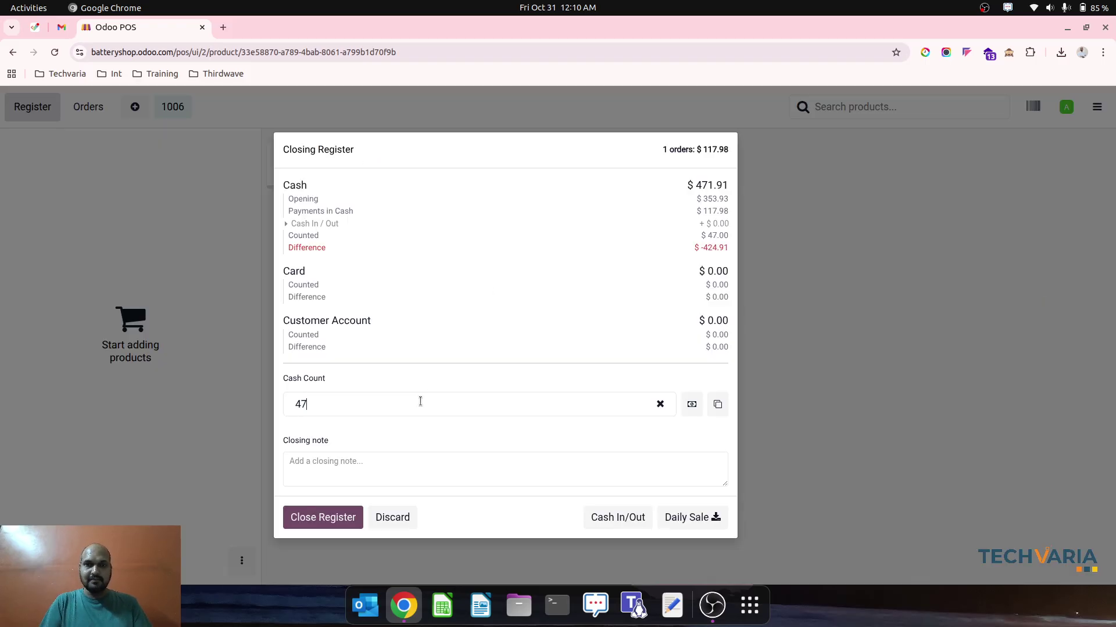
text(1.91)
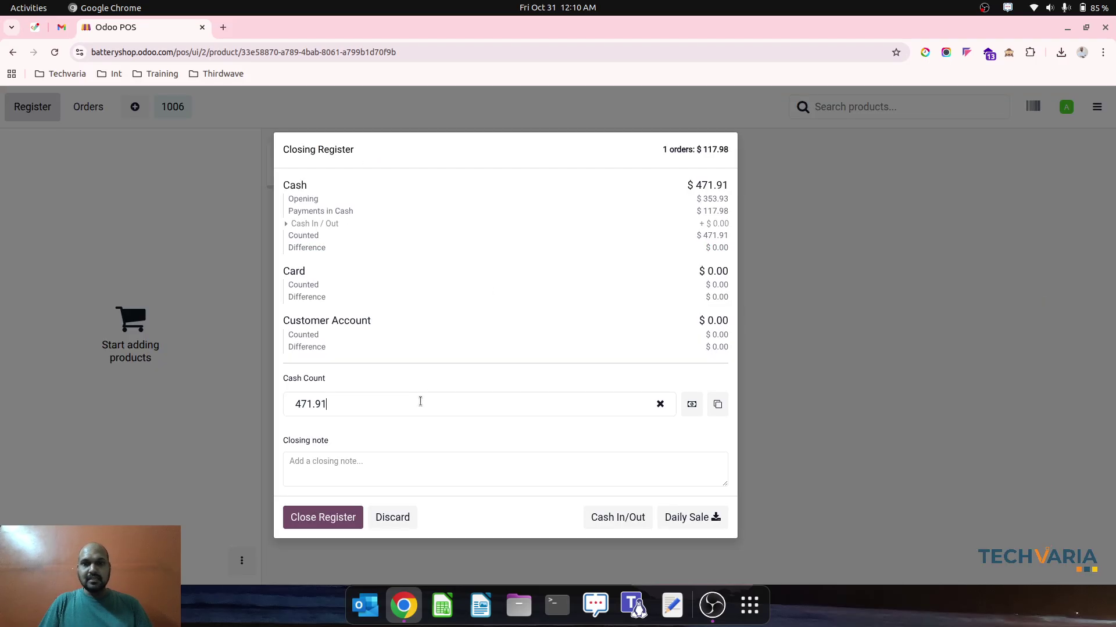
click(327, 518)
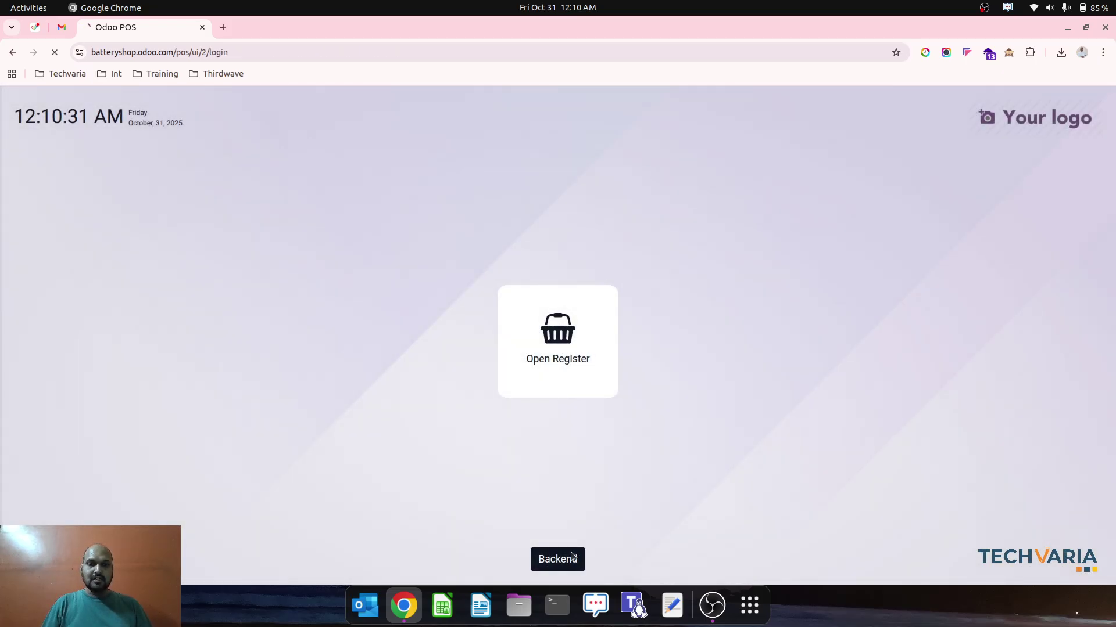
Step: Back in the backend, open the 110100 Inventory Valuation general ledger from the Balance Sheet
click(572, 556)
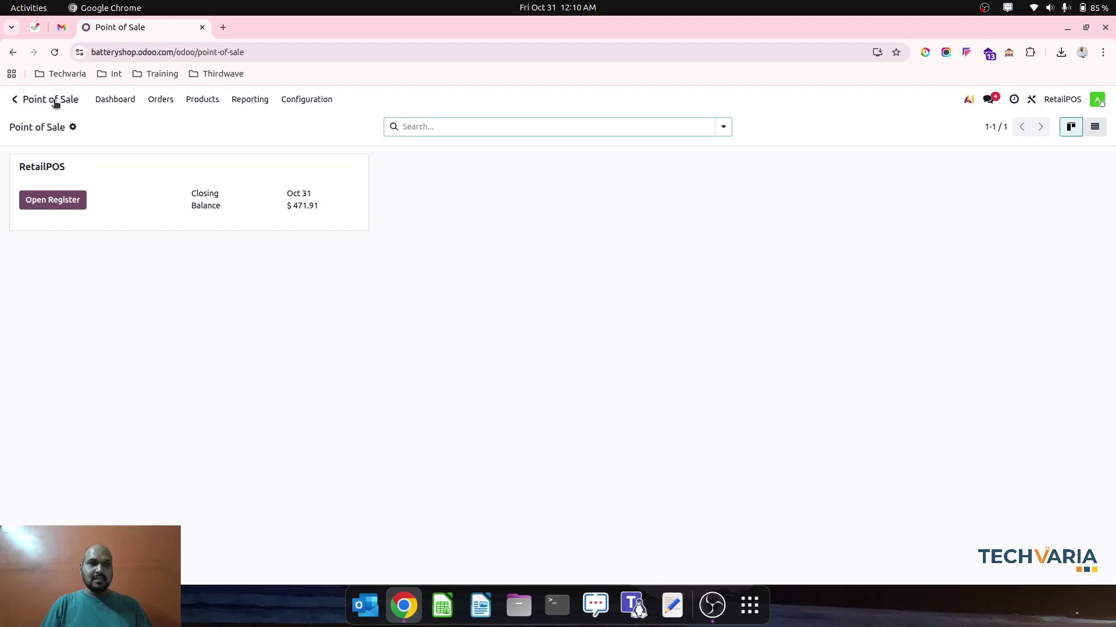
click(55, 104)
click(520, 270)
click(352, 100)
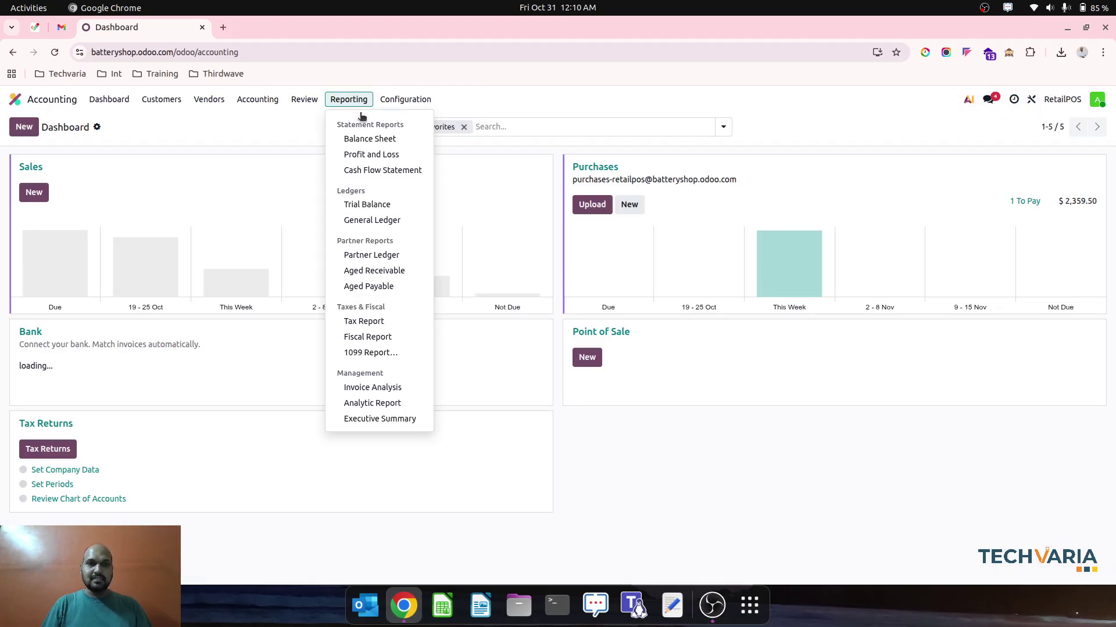
click(377, 139)
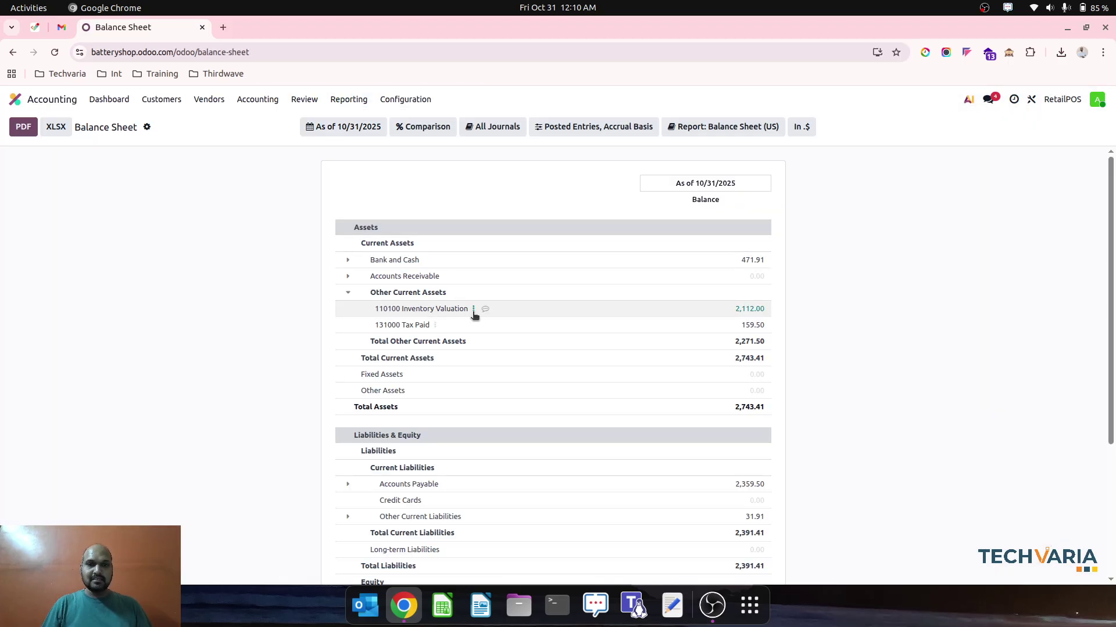
click(473, 312)
click(500, 319)
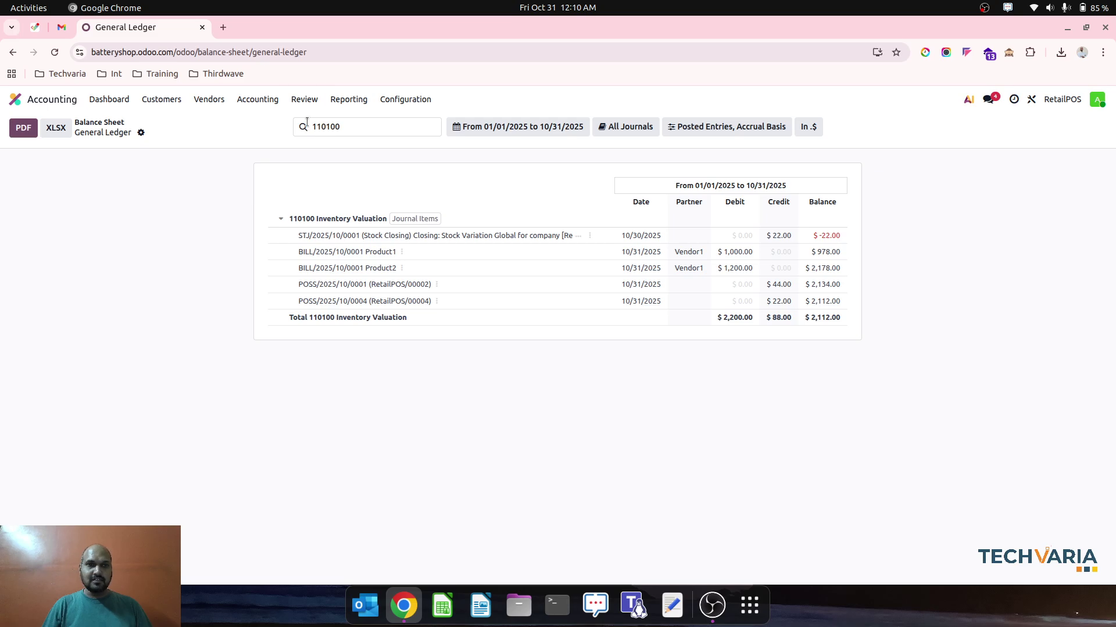
Step: From Profit and Loss, view the Cost of Goods Sold and Product Sales general ledgers
click(349, 99)
click(357, 155)
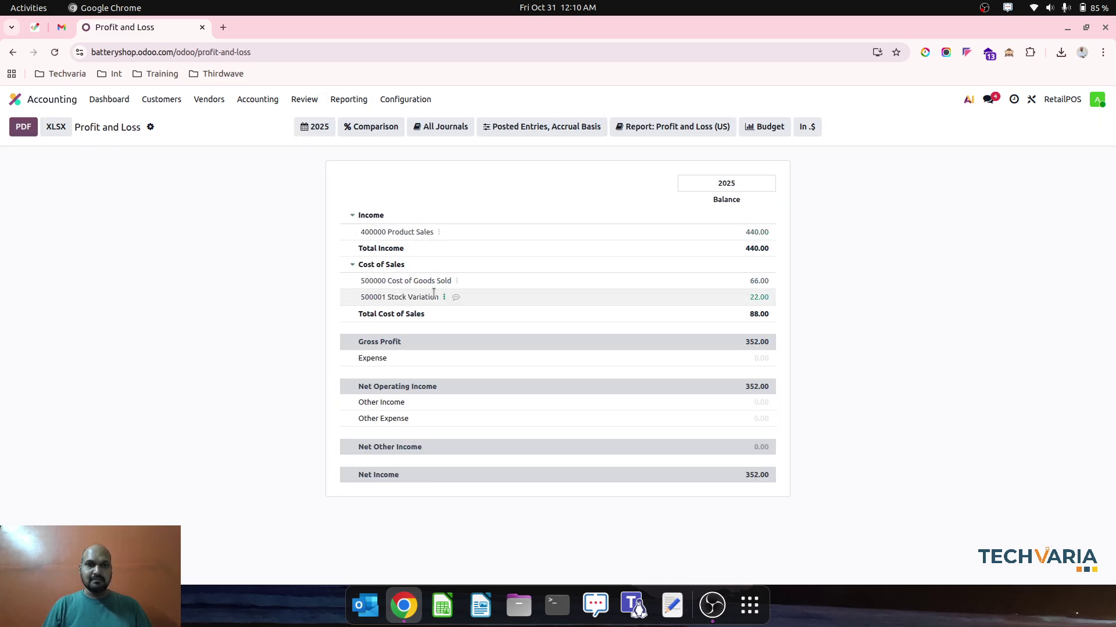
click(457, 282)
click(480, 294)
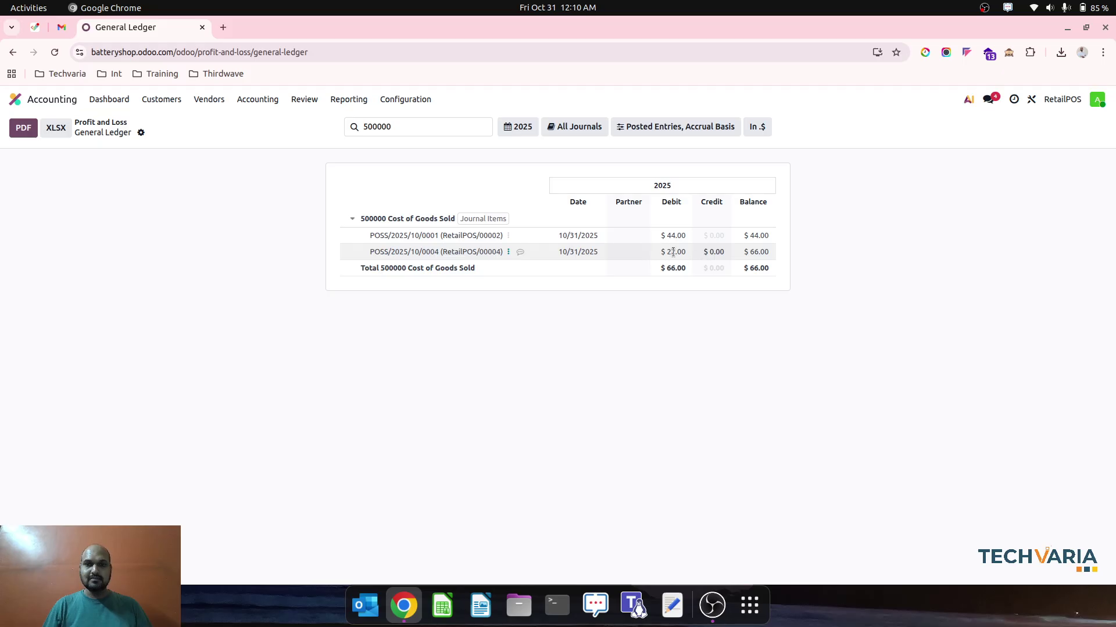
click(111, 121)
click(438, 235)
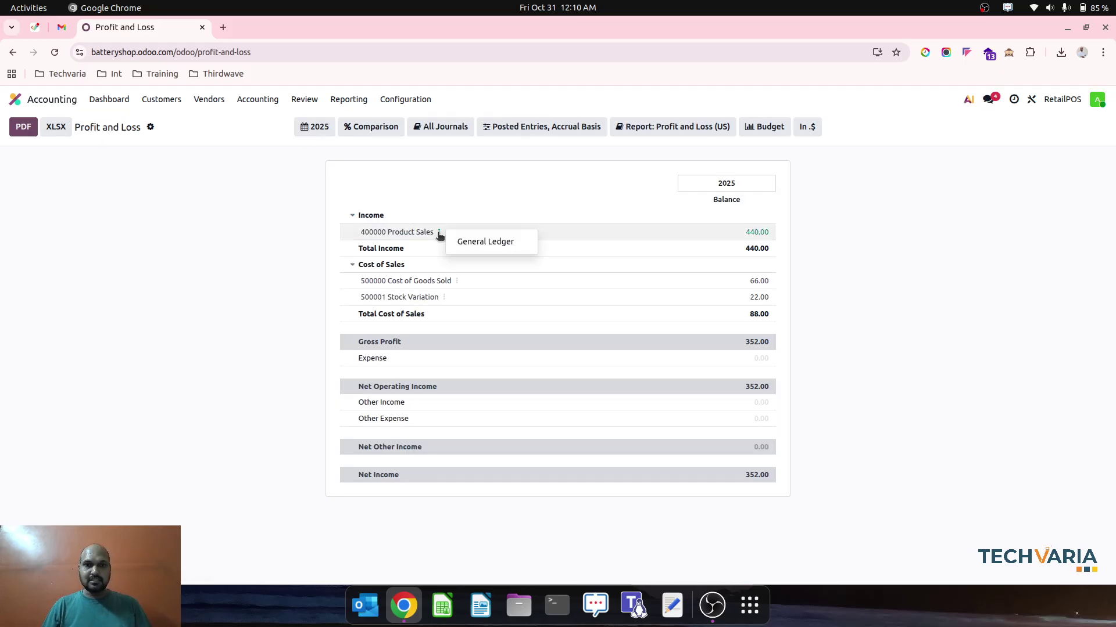
click(451, 240)
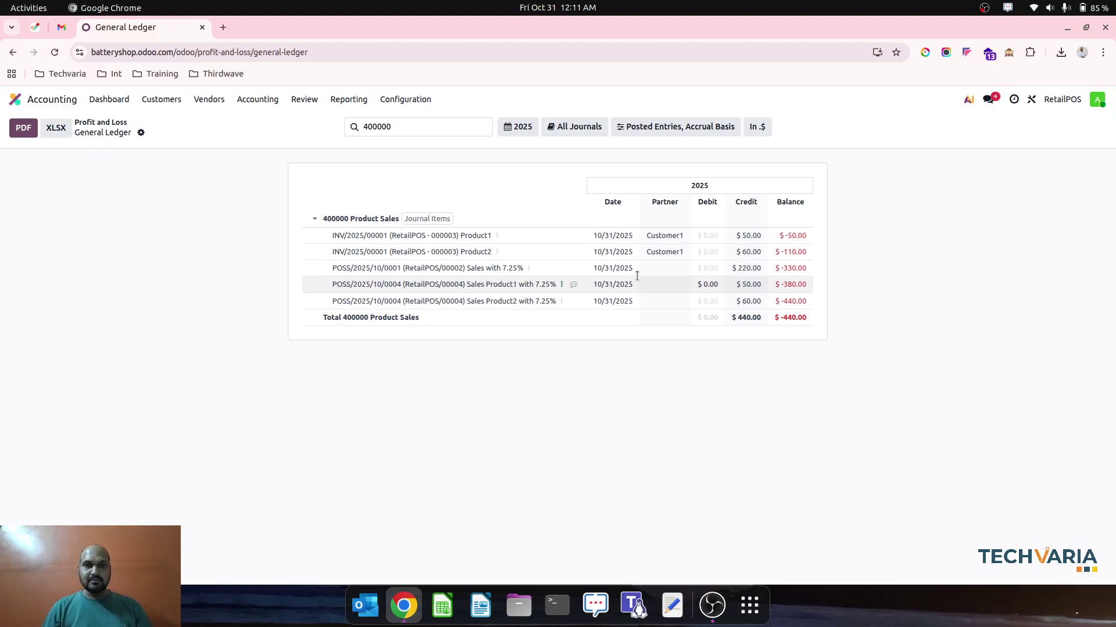
Step: Open the Inventory Valuation review report, then return to the apps list
click(311, 100)
click(341, 236)
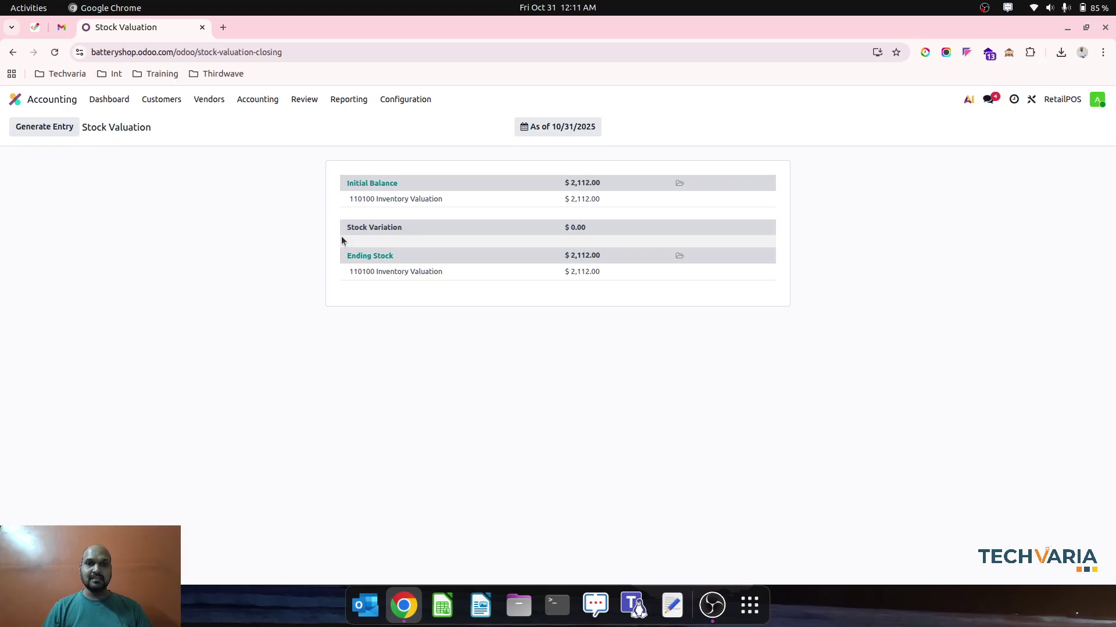
click(56, 98)
Step: Open point of sale order RetailPOS - 000005 from the orders list
click(433, 289)
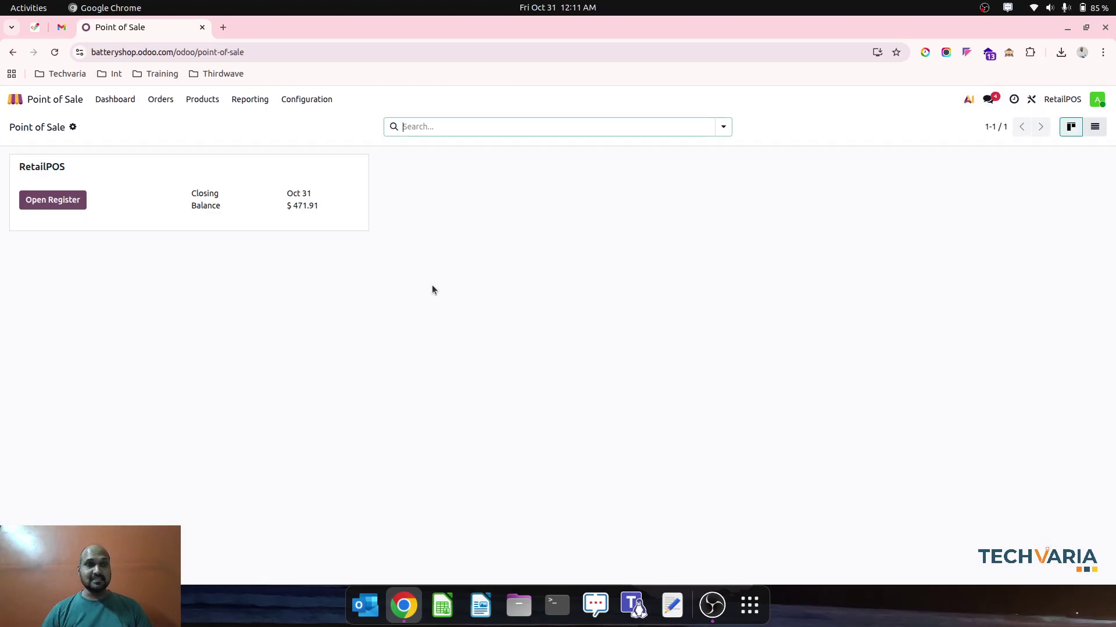
click(156, 104)
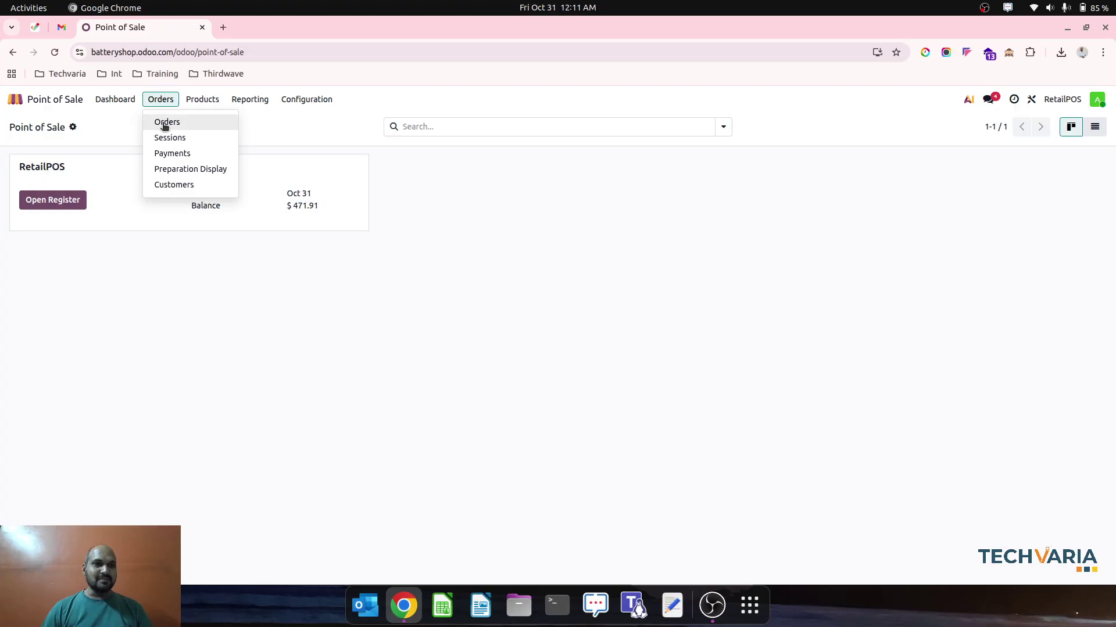
click(162, 122)
click(105, 184)
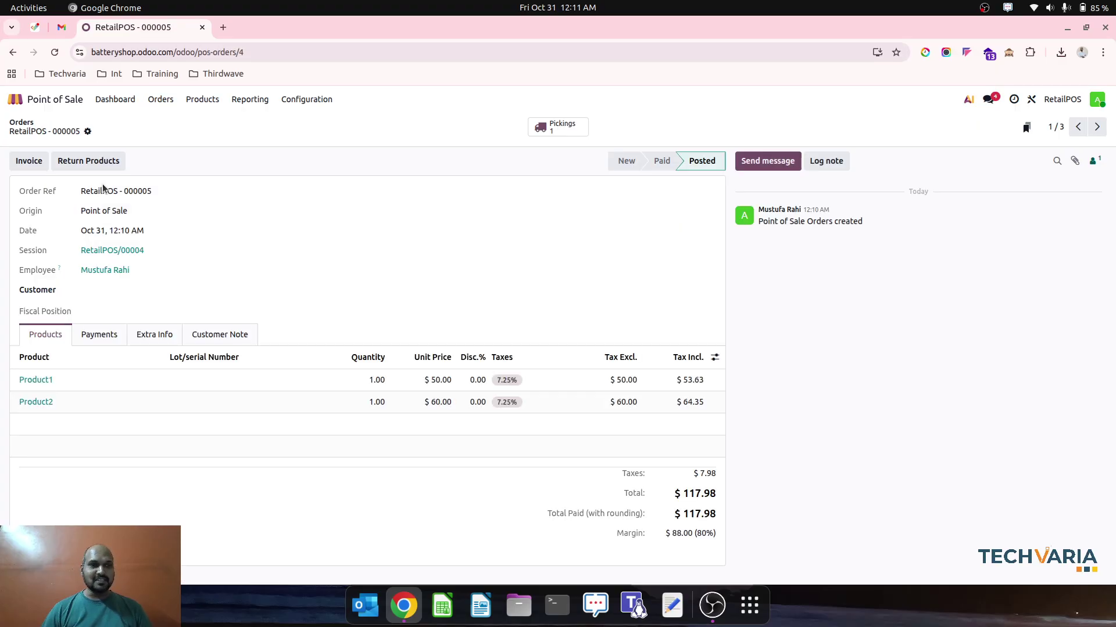
Step: Set the order's customer to Customer2 and create its invoice
click(118, 284)
key(Escape)
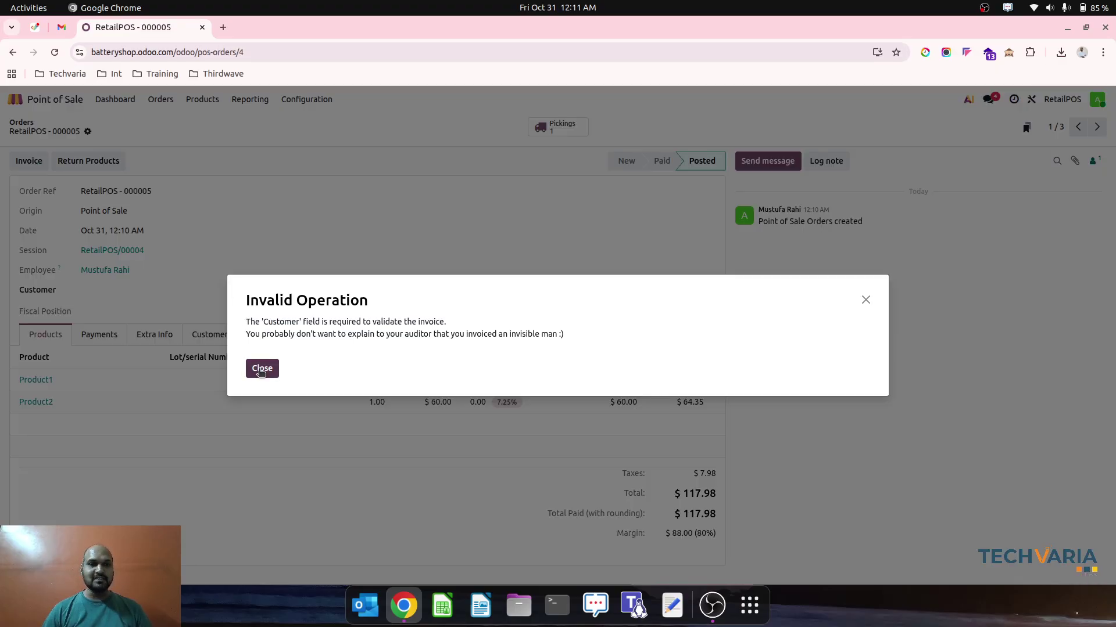
click(261, 367)
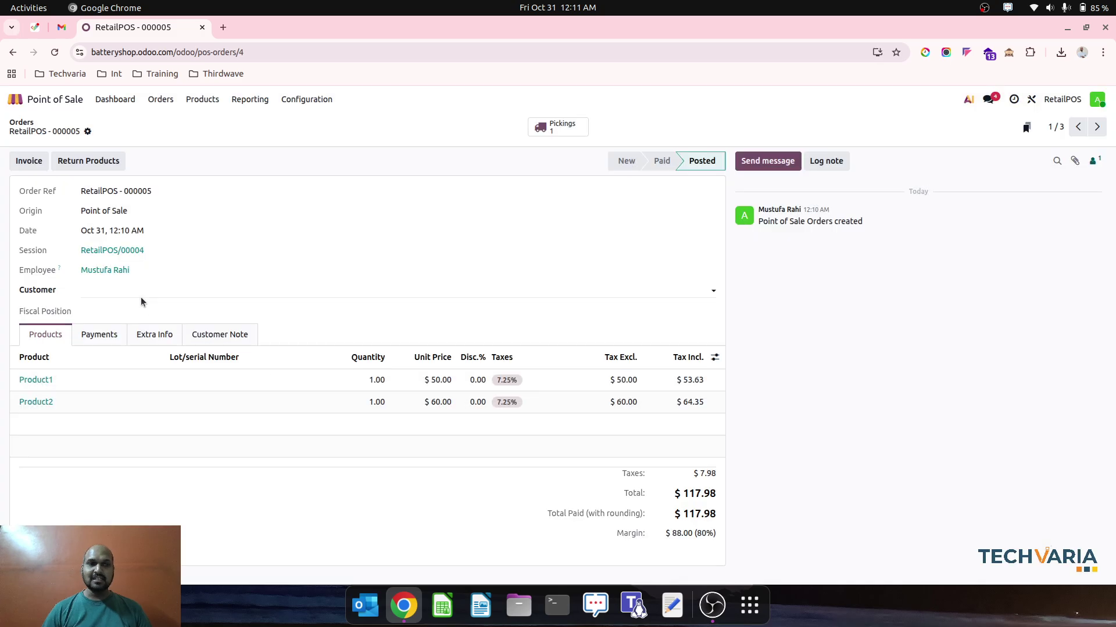
click(133, 285)
click(122, 326)
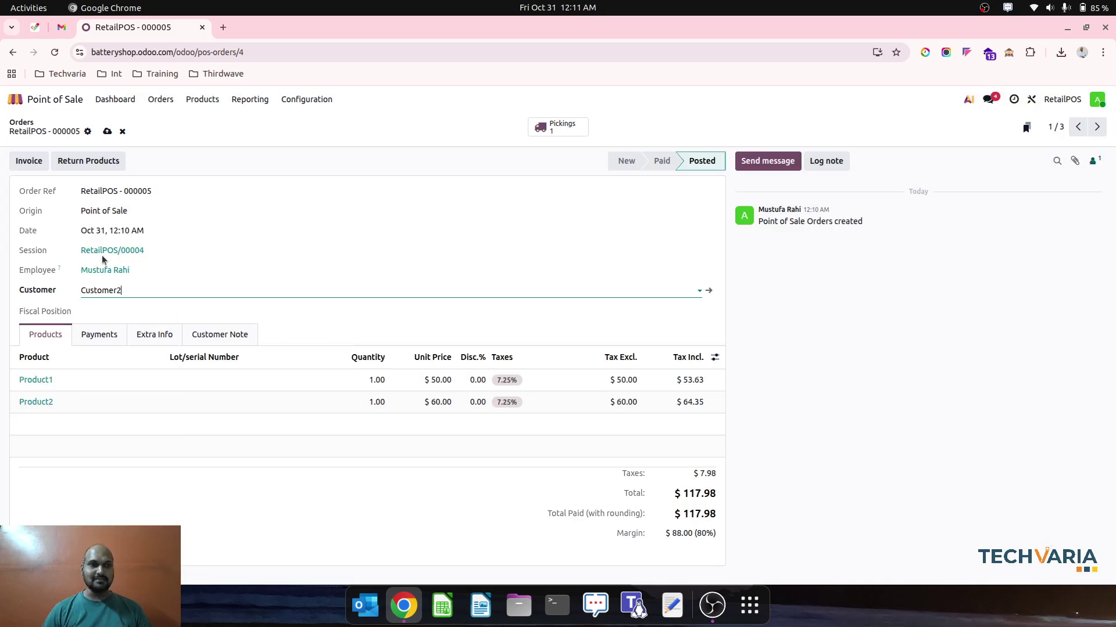
click(30, 161)
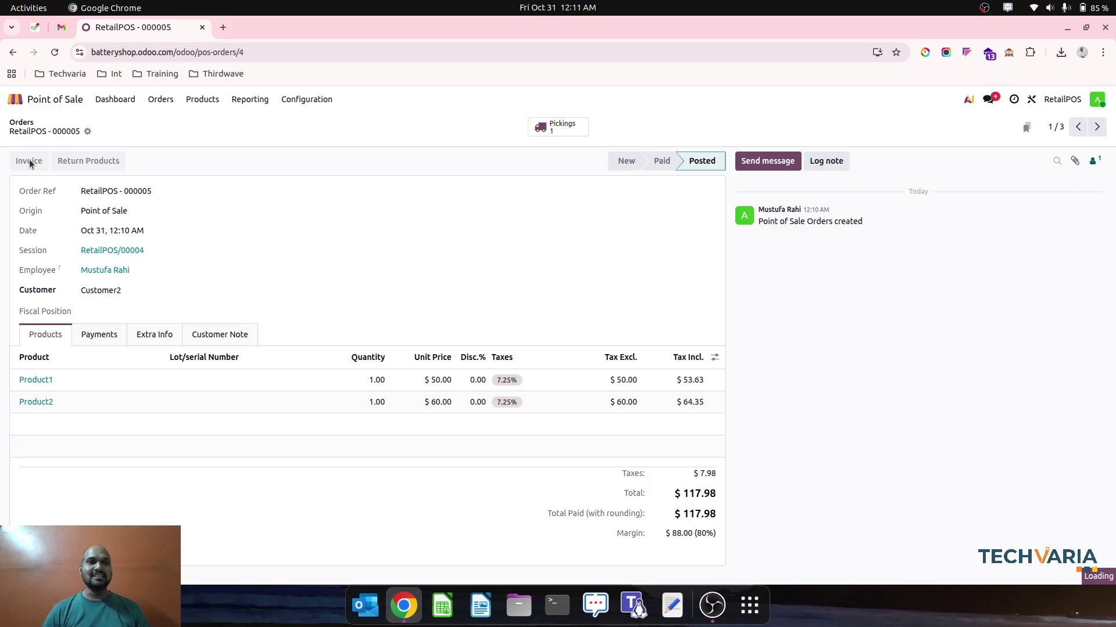
Step: Review invoice INV/2025/00002's journal items and product lines, then return to the home screen
click(140, 293)
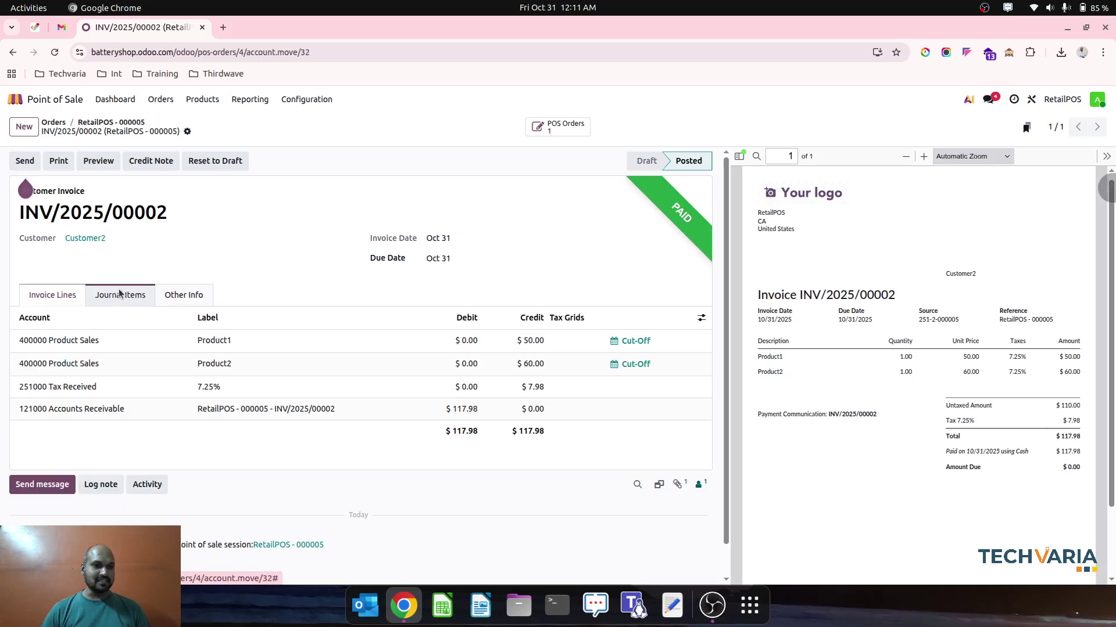
click(51, 296)
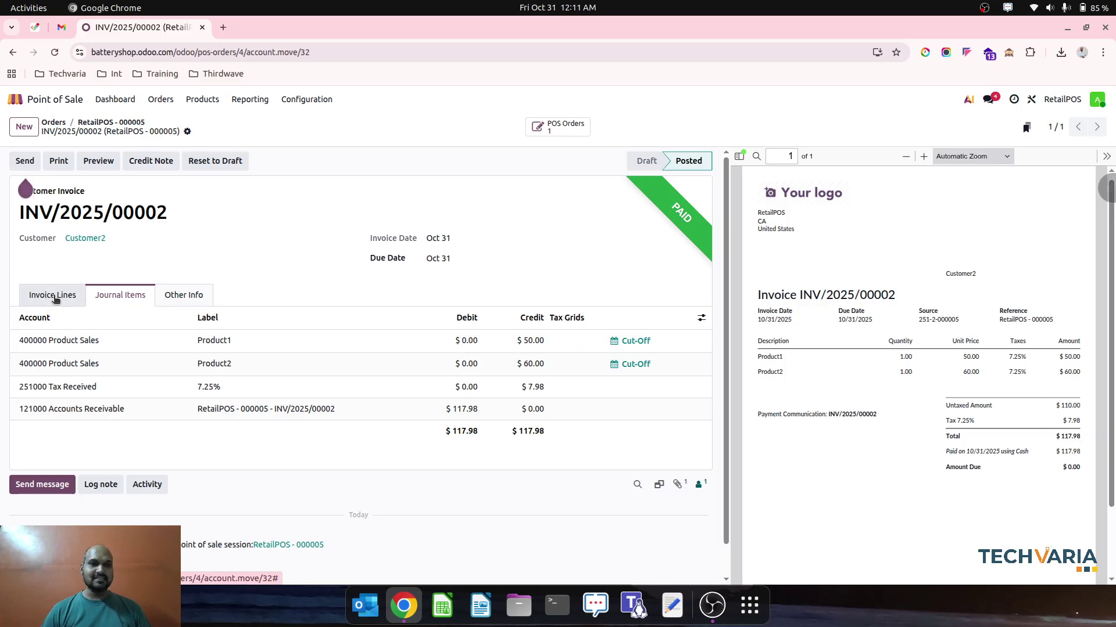
click(86, 124)
click(14, 100)
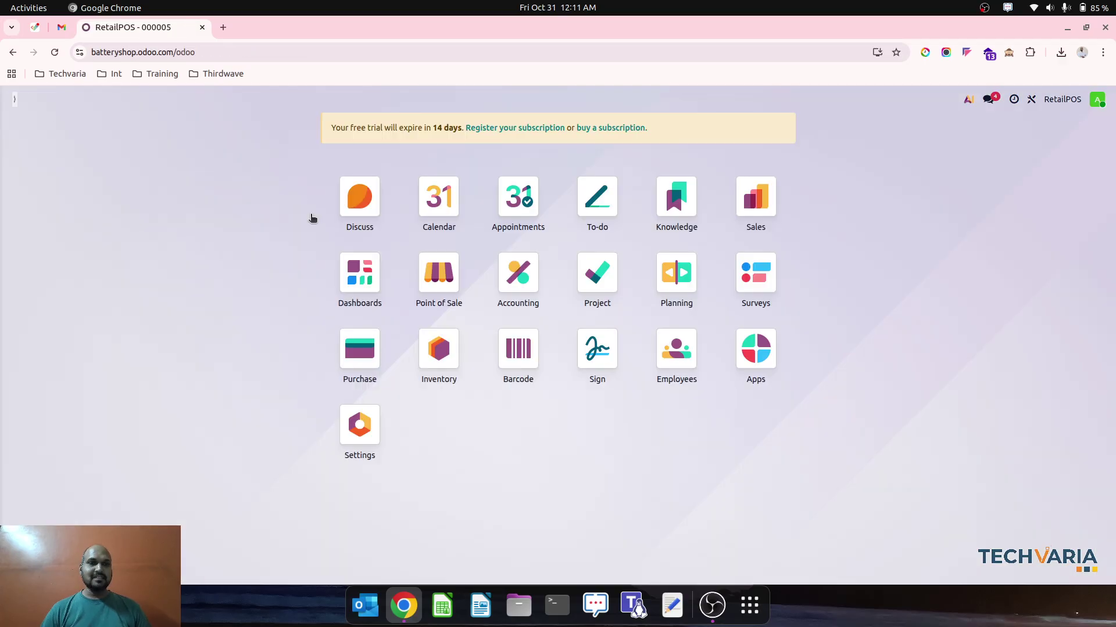
Step: Review the 110100 Inventory Valuation journal items from the Balance Sheet
click(511, 278)
click(349, 99)
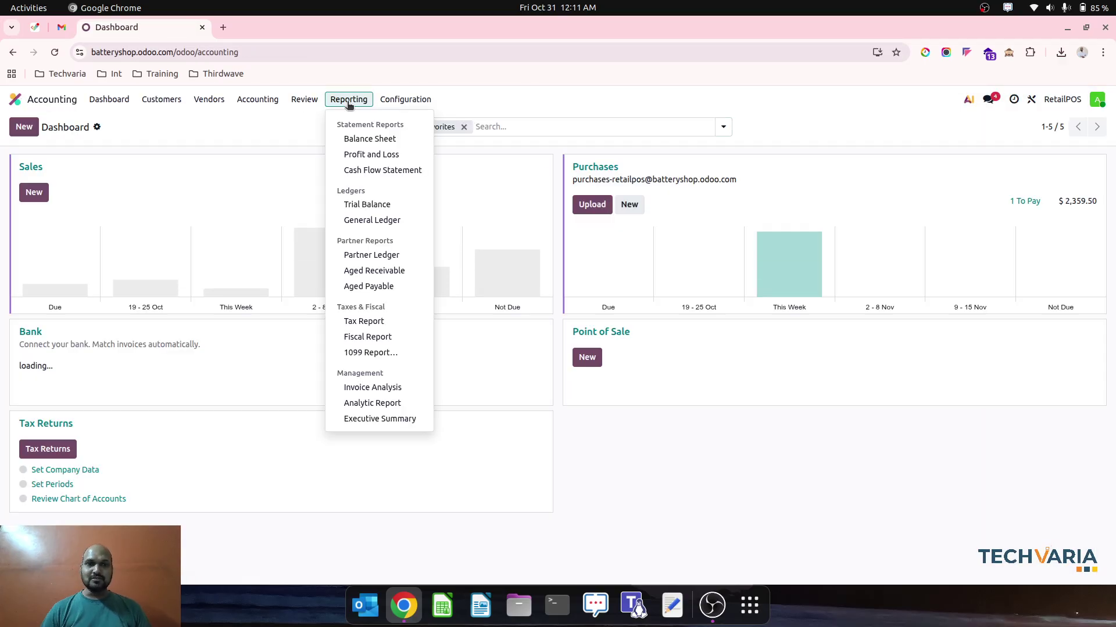
click(366, 138)
click(474, 310)
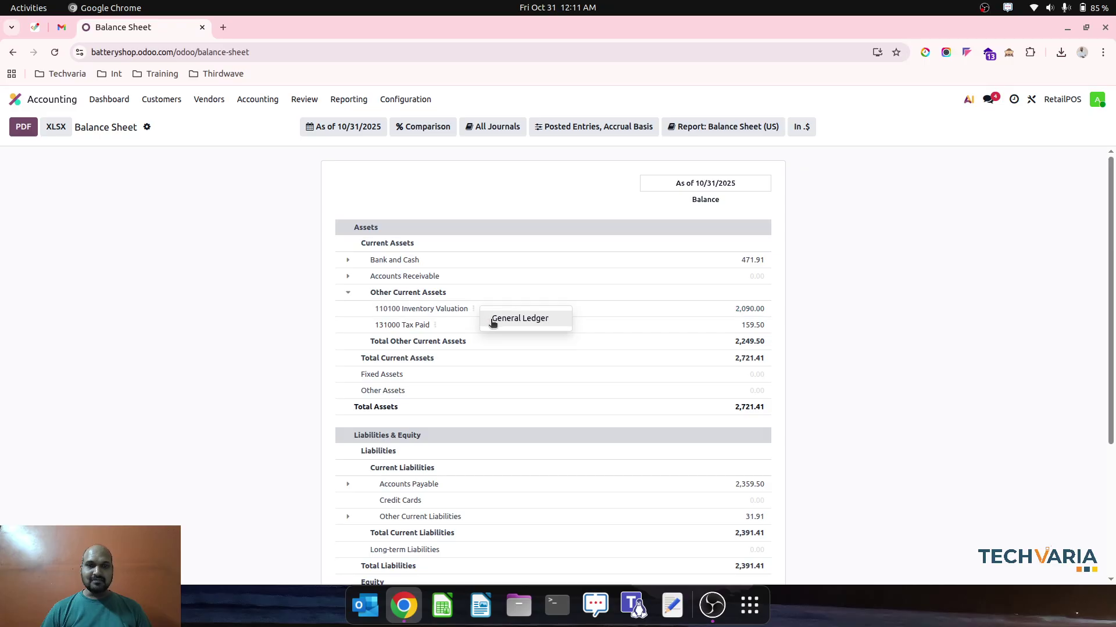
click(520, 318)
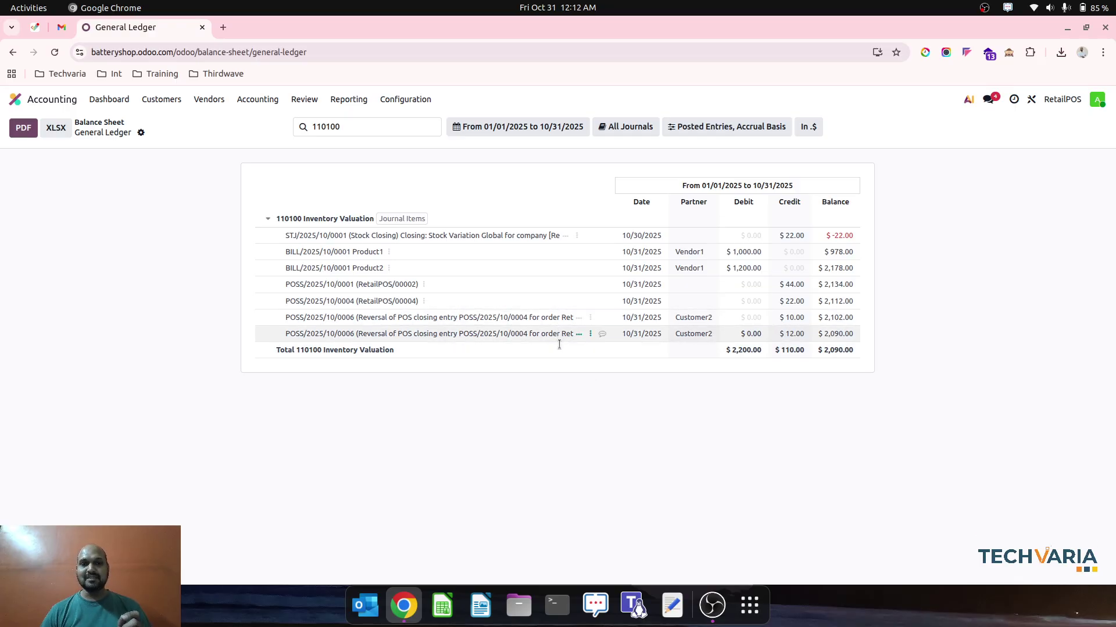
Step: Open the 500000 Cost of Goods Sold general ledger from Profit and Loss, totalling $88.00
click(349, 100)
click(373, 152)
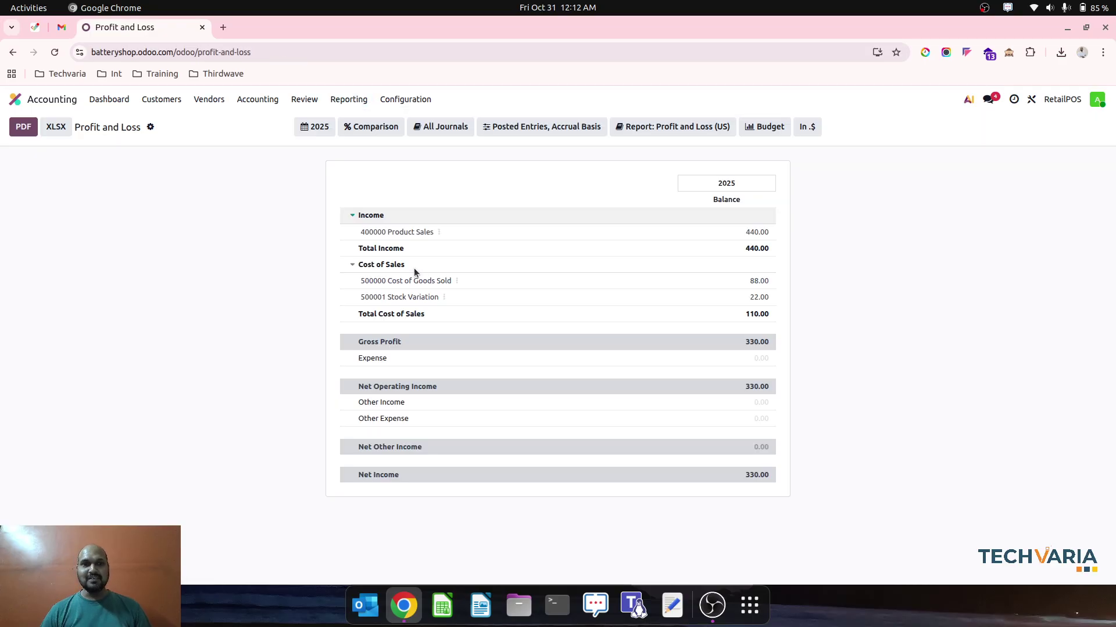
click(455, 282)
click(467, 290)
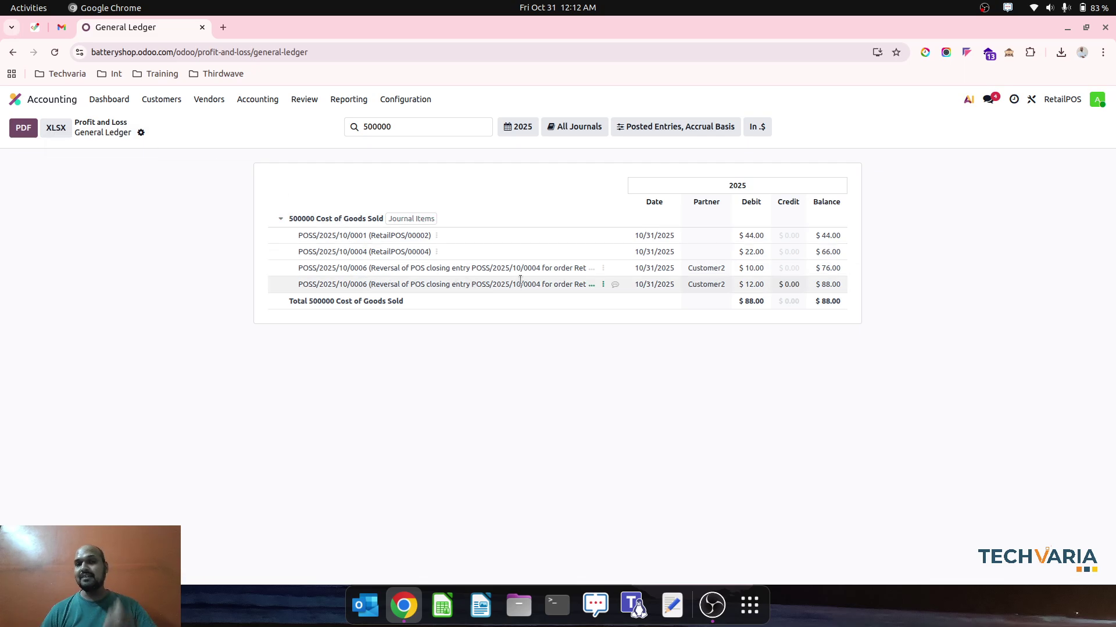
Step: Return to Profit and Loss and open the 400000 Product Sales ledger showing -$440.00 with reversals
click(119, 124)
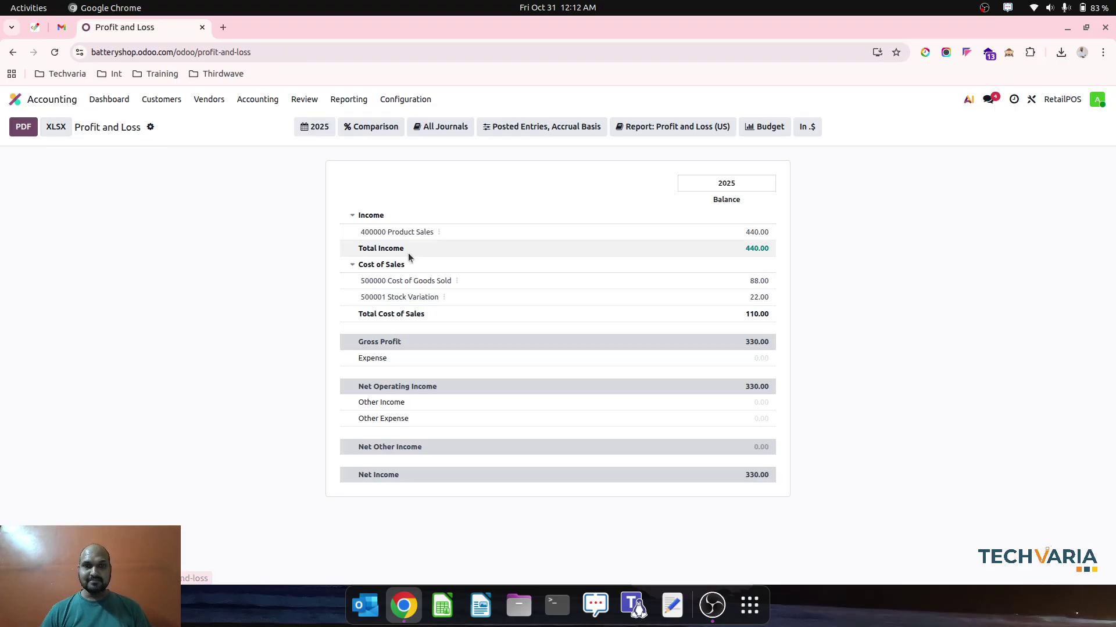
click(438, 232)
click(475, 248)
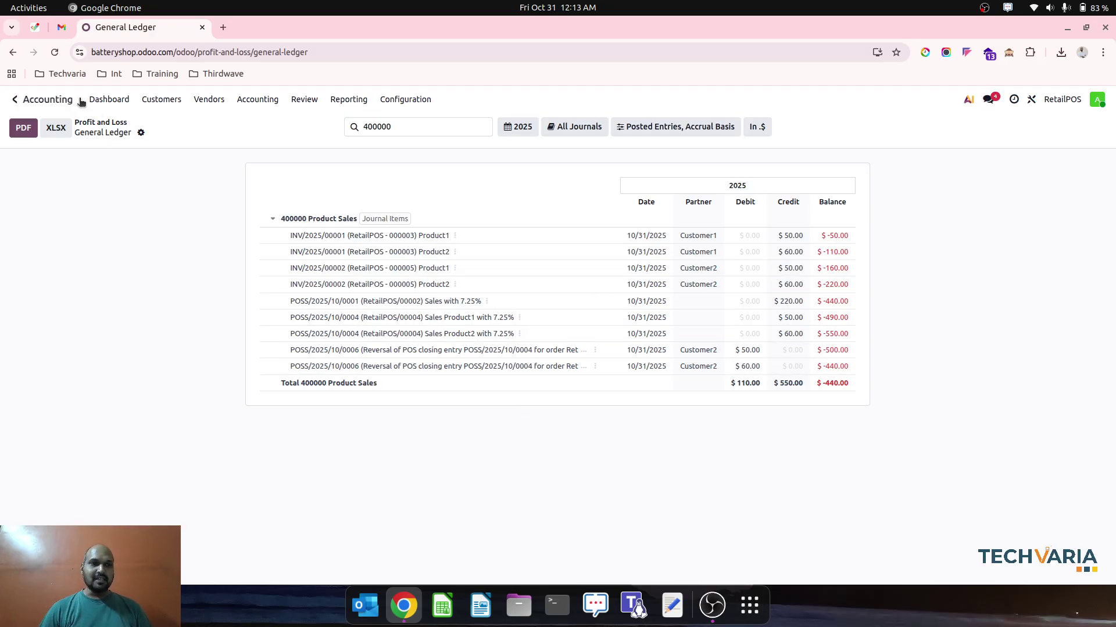
click(15, 100)
click(436, 273)
click(163, 100)
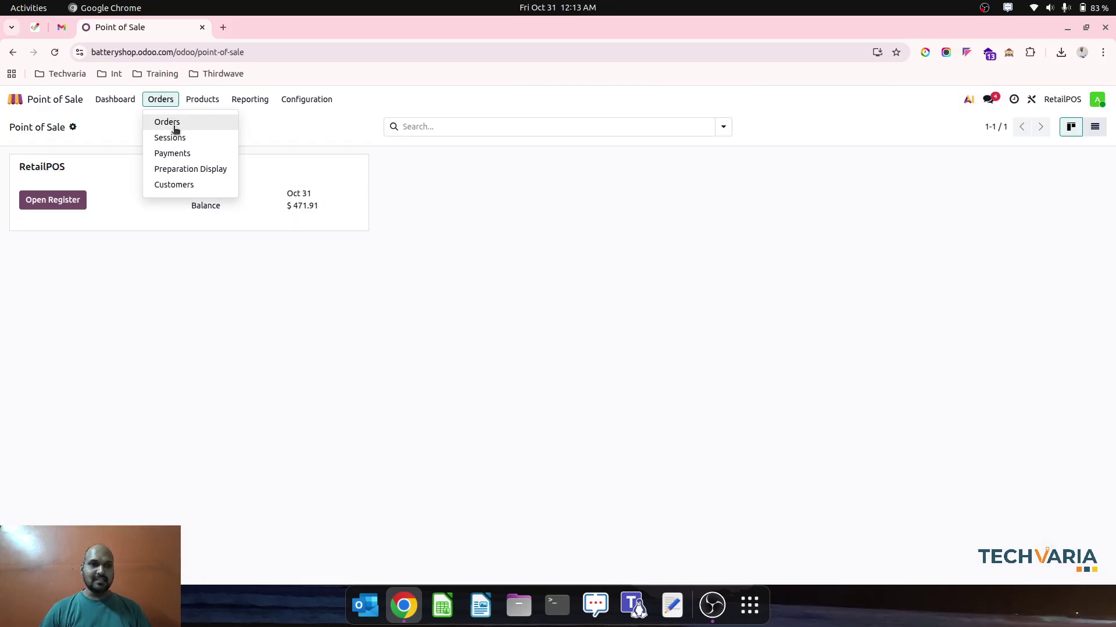
click(168, 137)
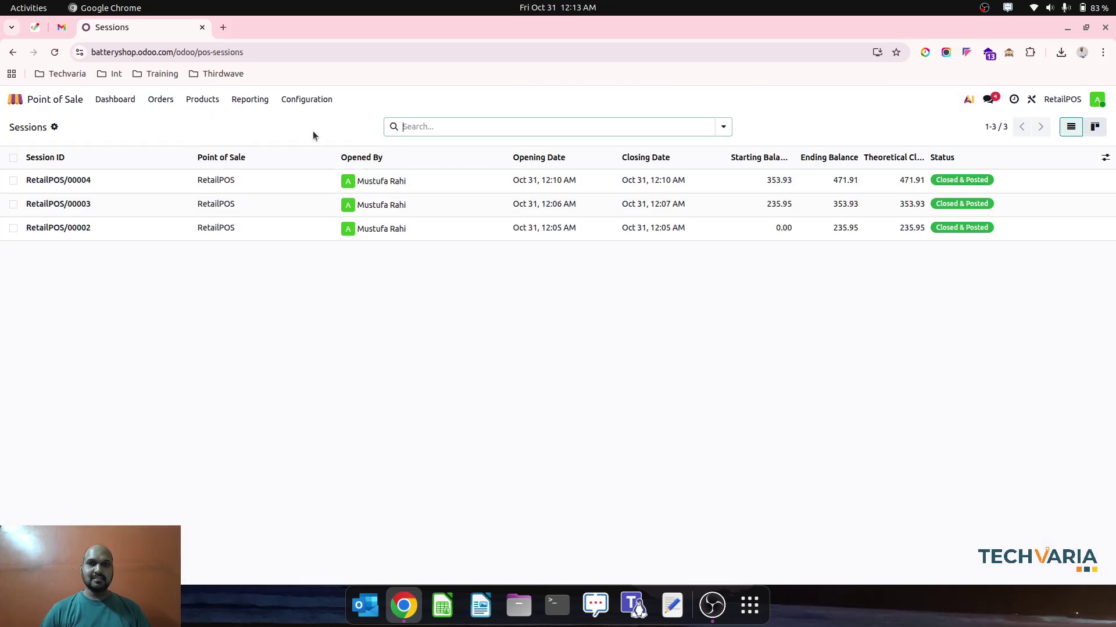
click(160, 99)
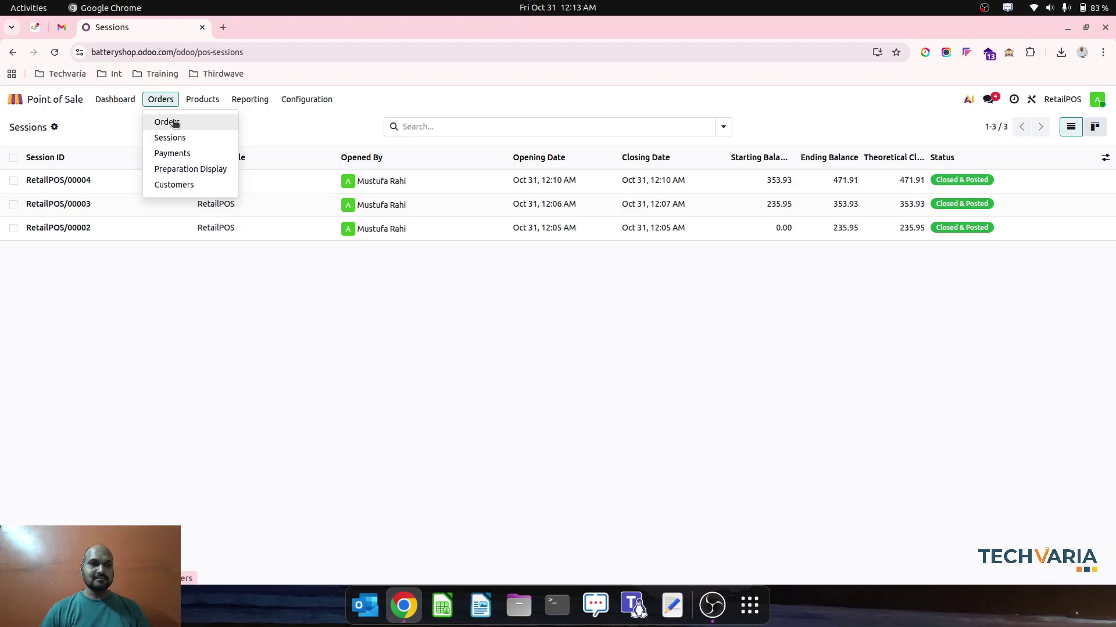
click(168, 121)
click(161, 179)
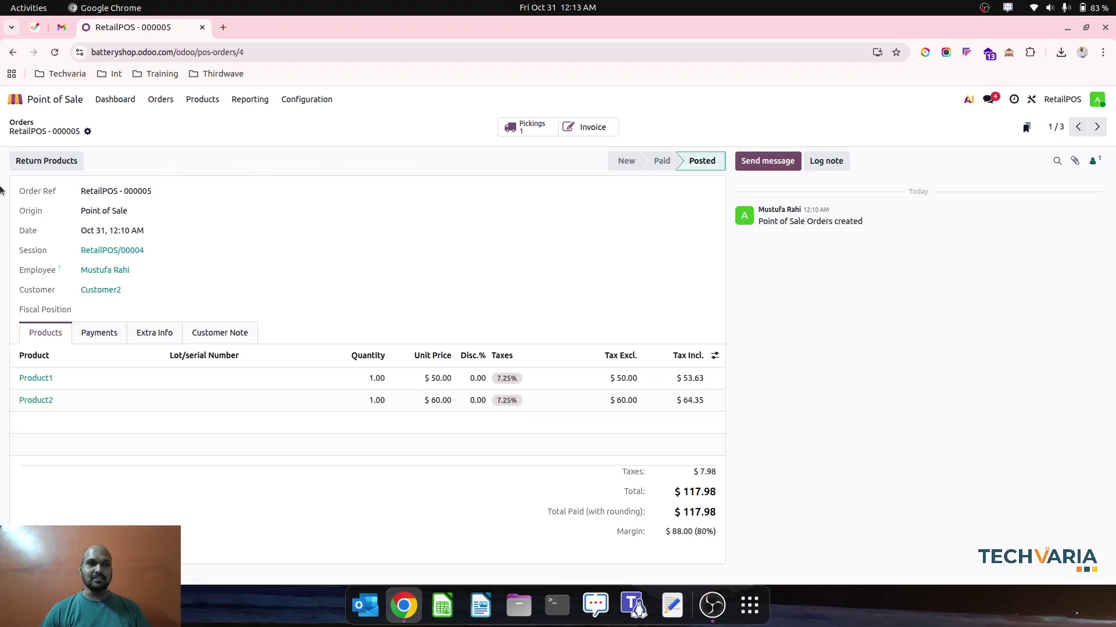
click(15, 99)
click(518, 271)
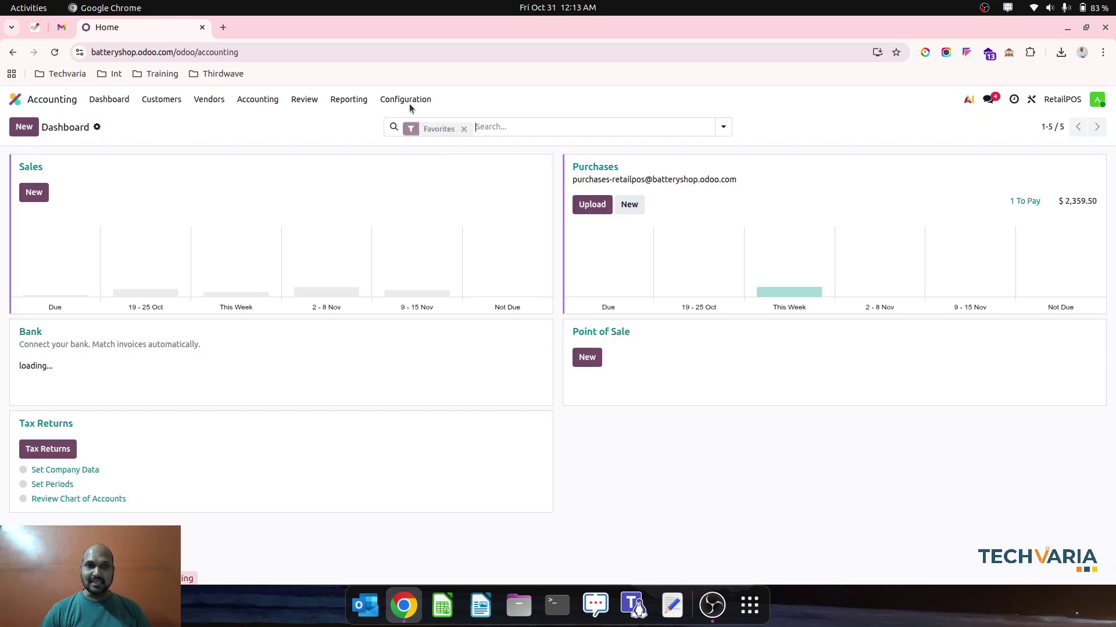
click(349, 99)
click(366, 154)
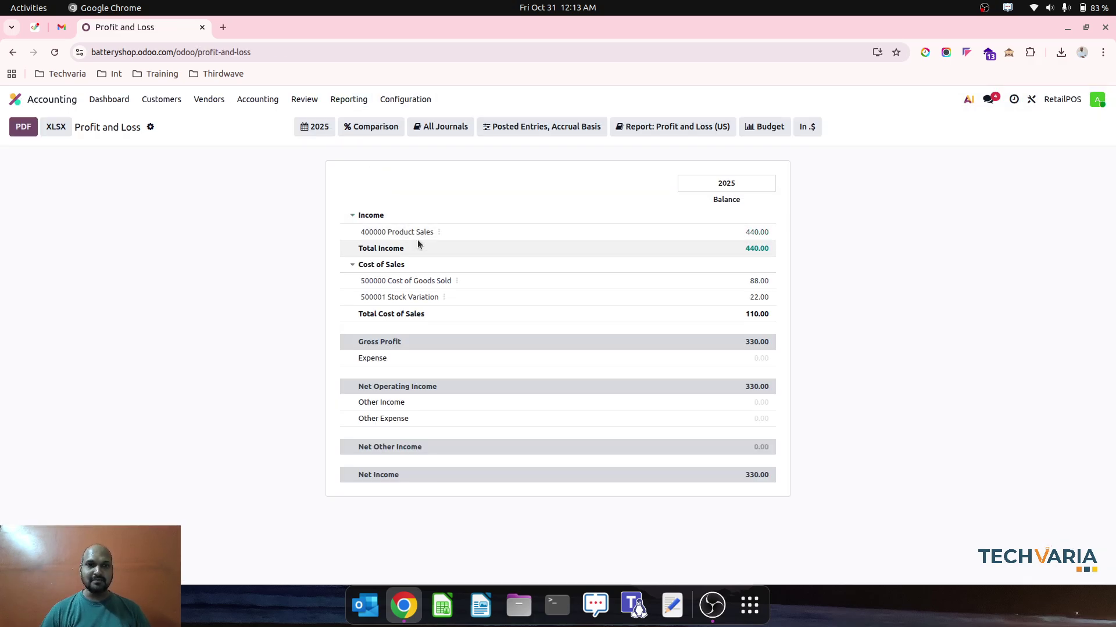
click(439, 233)
click(472, 243)
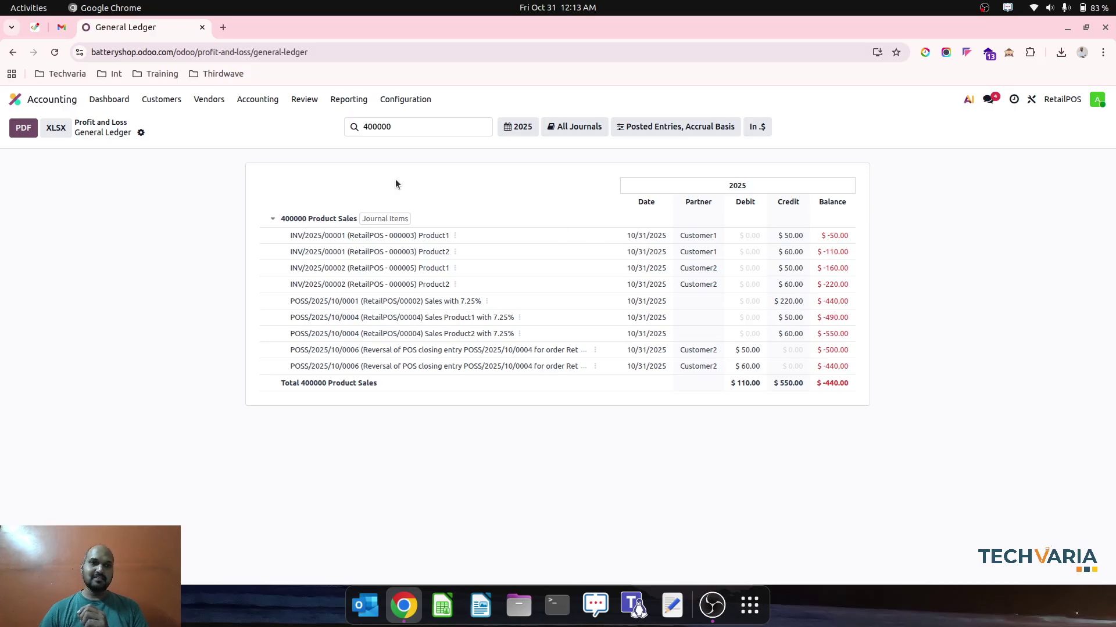
Step: Generate and post stock closing entry STJ/2025/10/0002 debiting Inventory Valuation $22.00, then view Profit and Loss
click(306, 100)
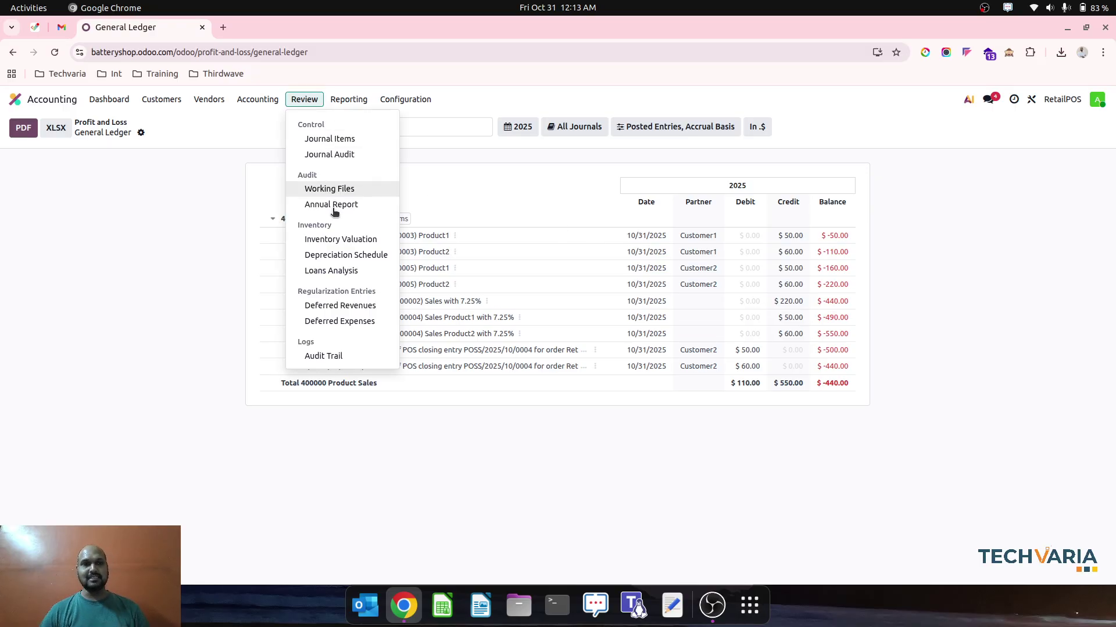
click(347, 239)
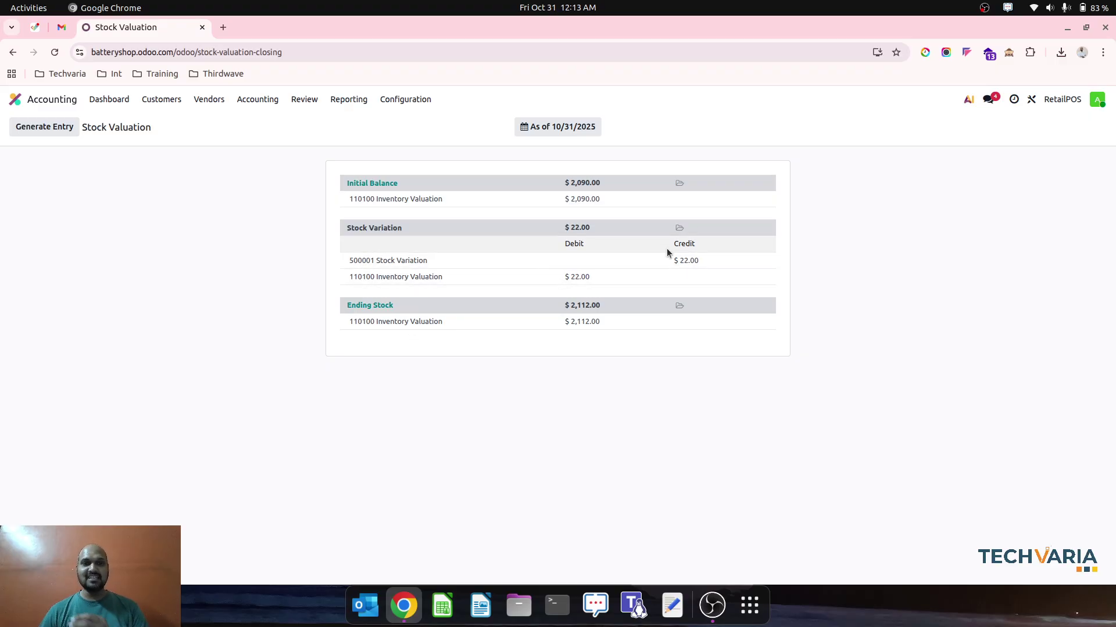
click(42, 129)
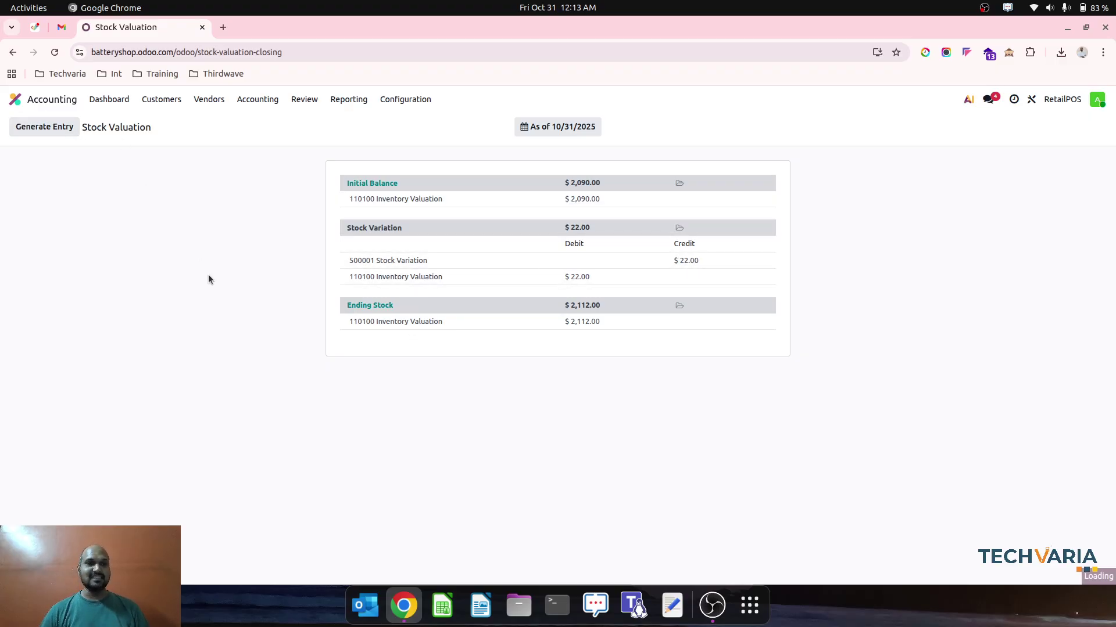
click(24, 160)
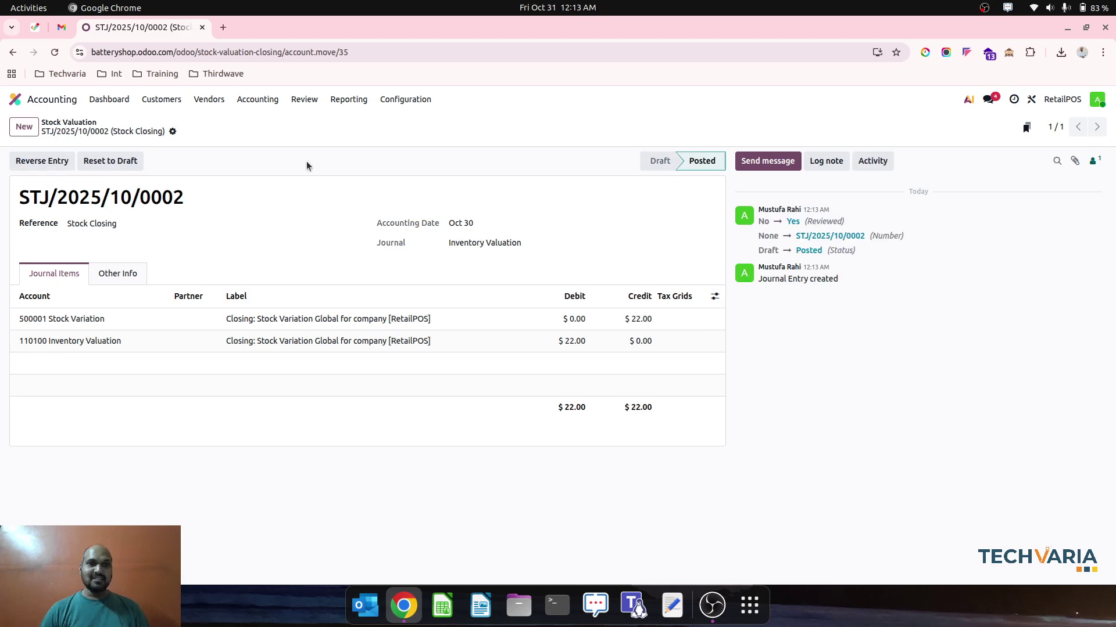
click(356, 100)
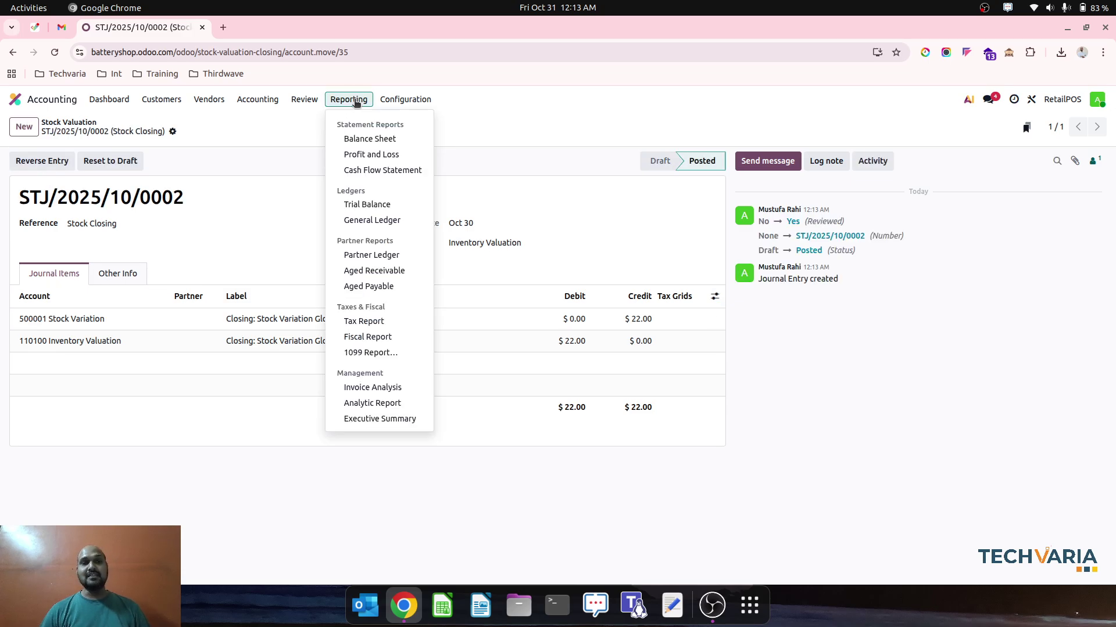
click(361, 154)
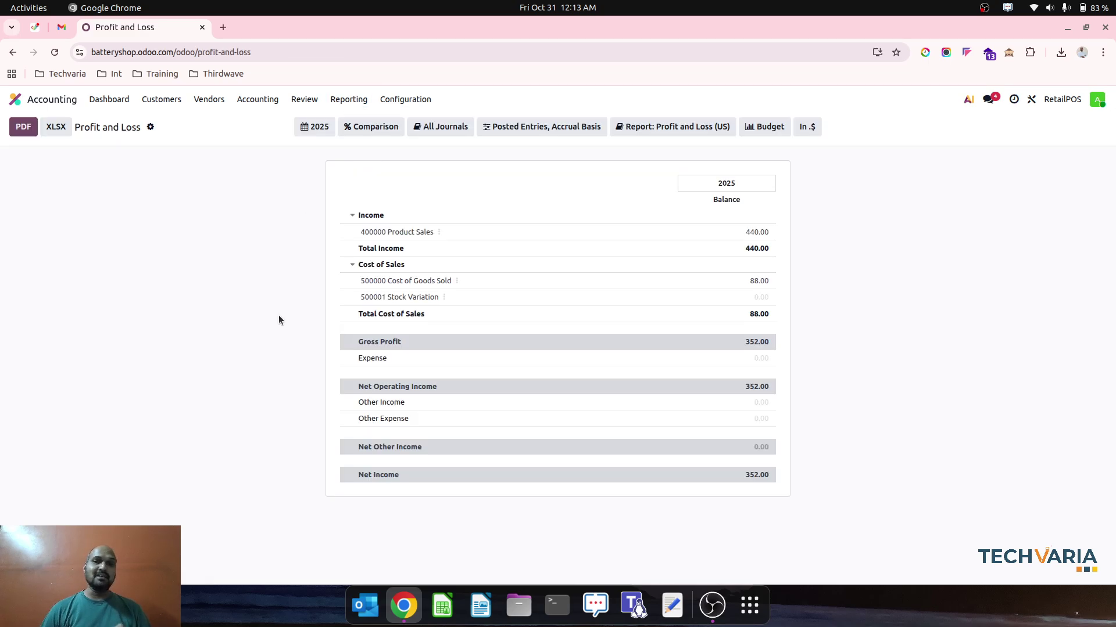
Step: Check the 500000 Cost of Goods Sold ledger still at $88.00, then view 400000 Product Sales at -$440.00
click(459, 281)
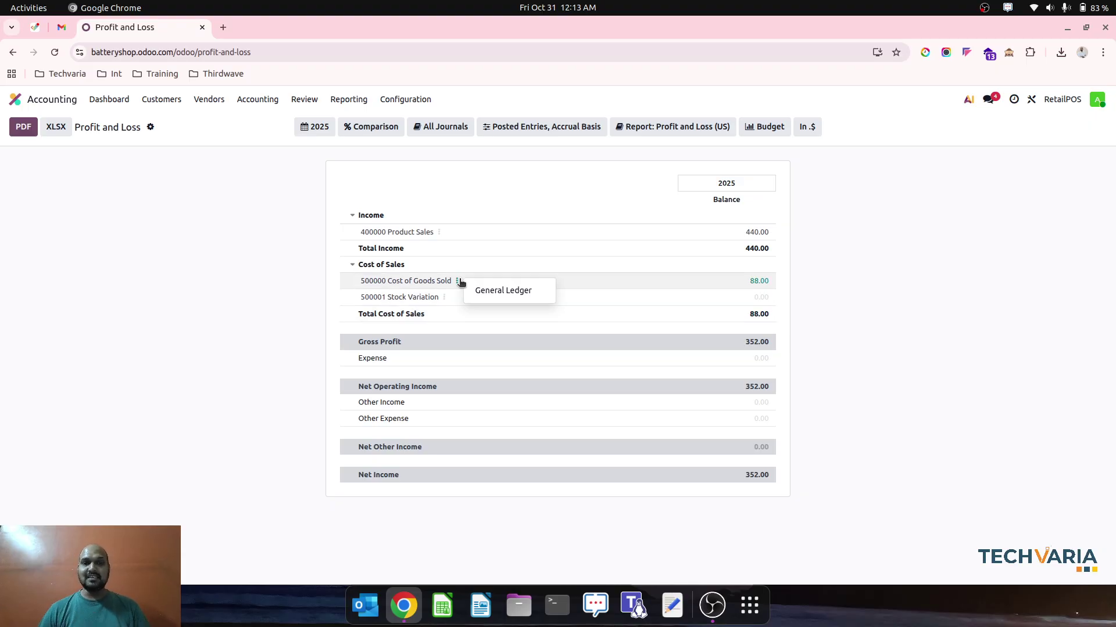
click(465, 289)
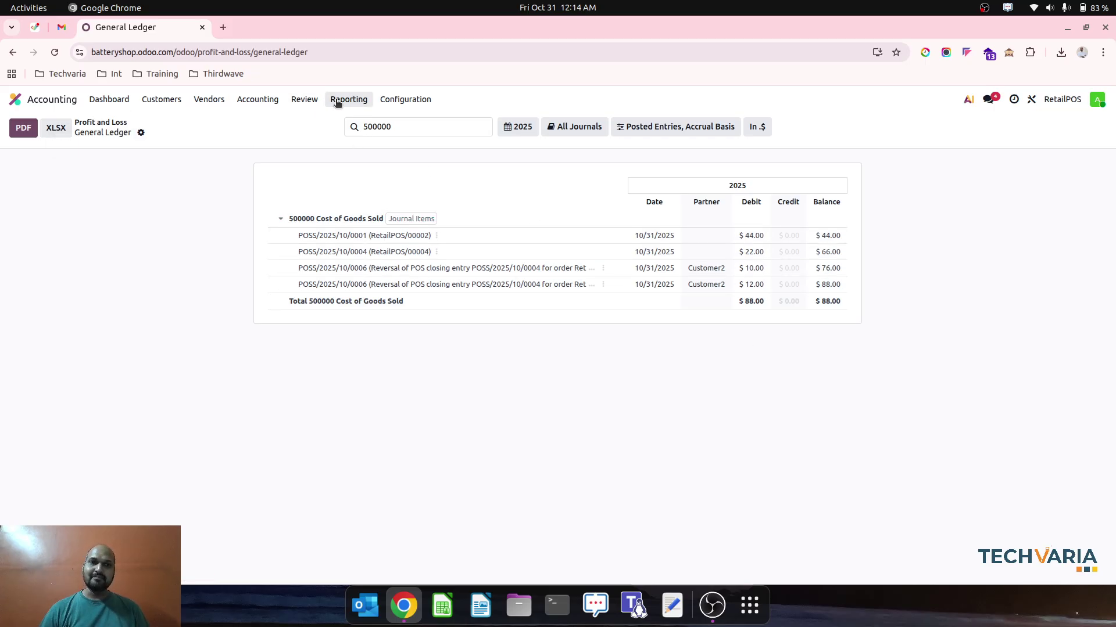
click(96, 122)
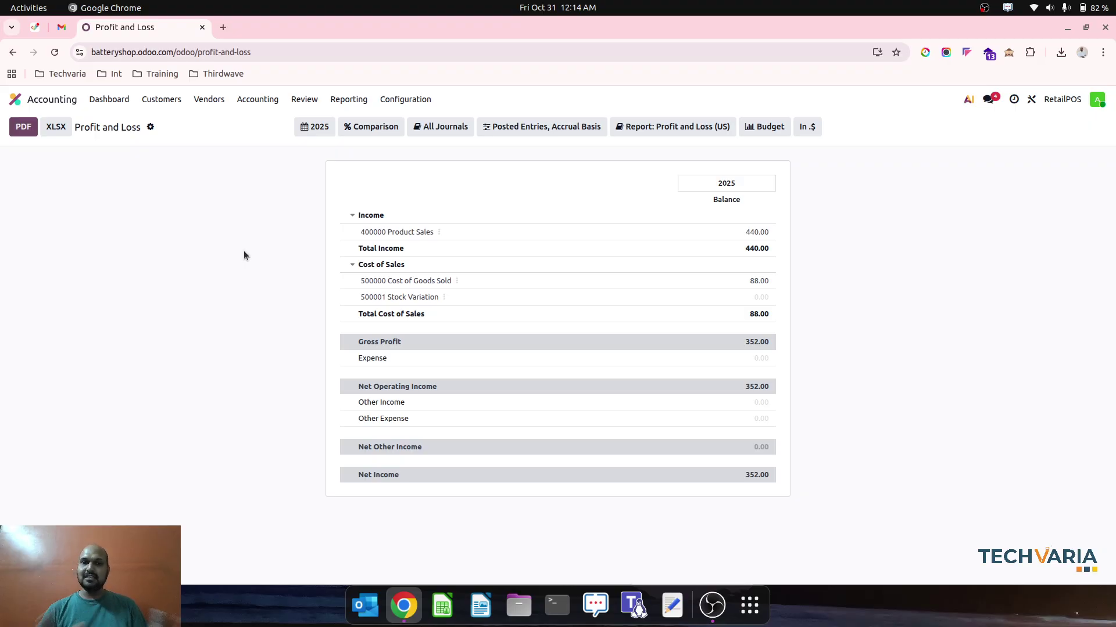
click(440, 233)
click(457, 245)
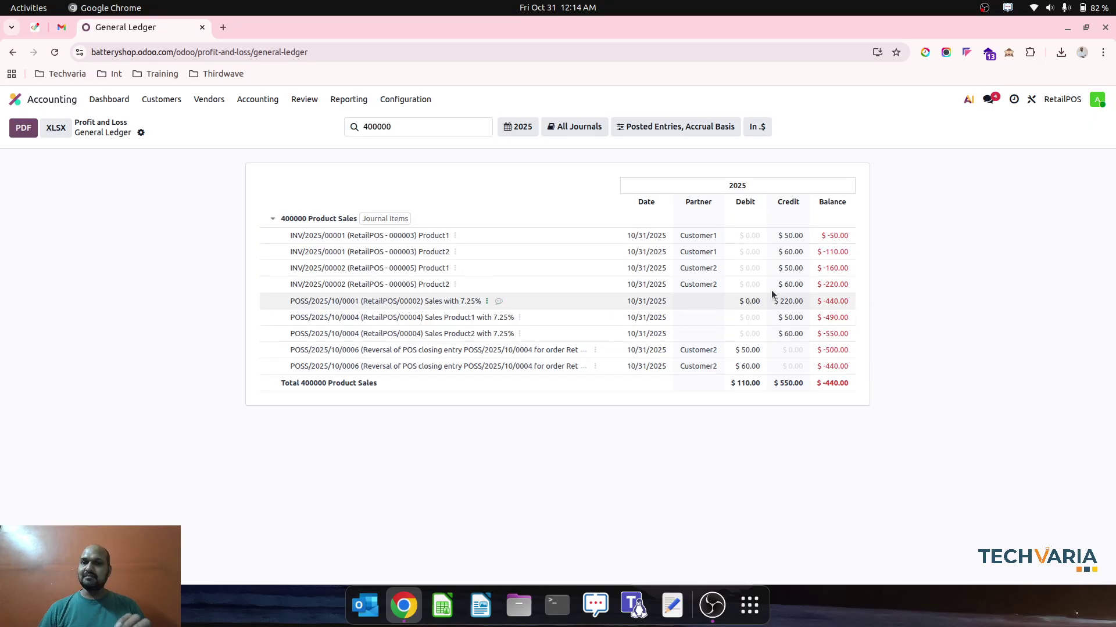